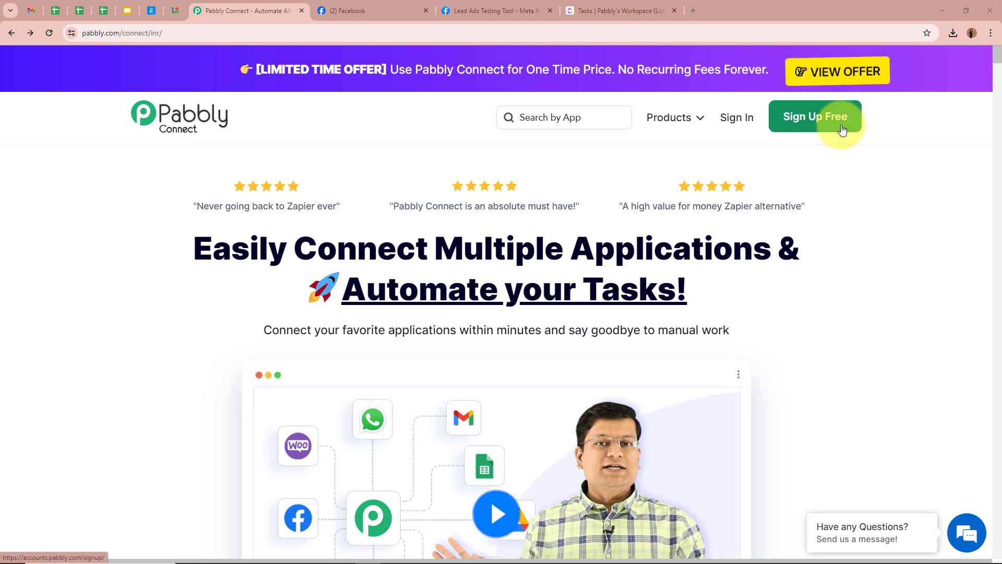
Sign in and launch Pabbly Connect via Access Now on the All Pabbly Apps page.
{"action": "left_click", "coordinate": [748, 119]}
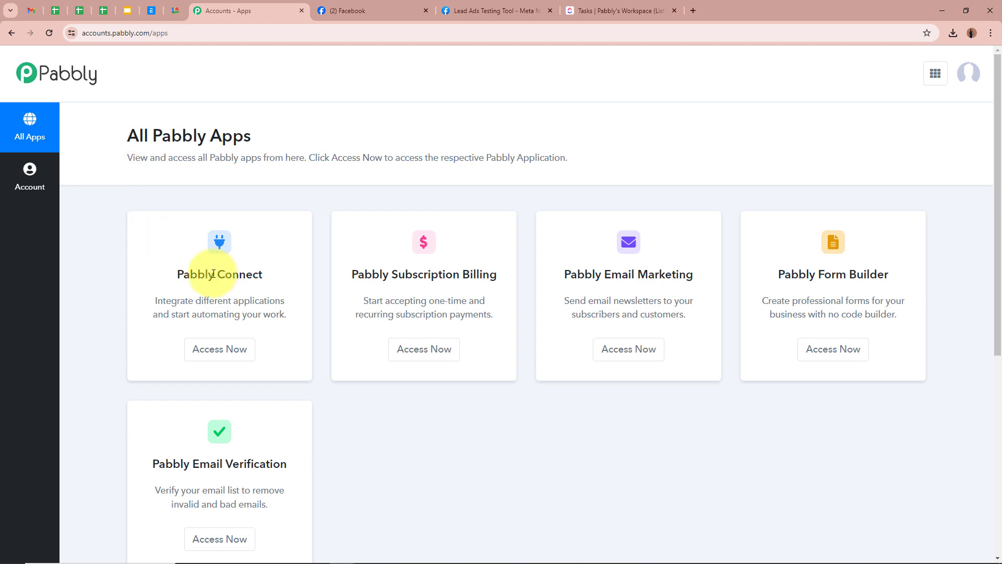
{"action": "left_click", "coordinate": [215, 348]}
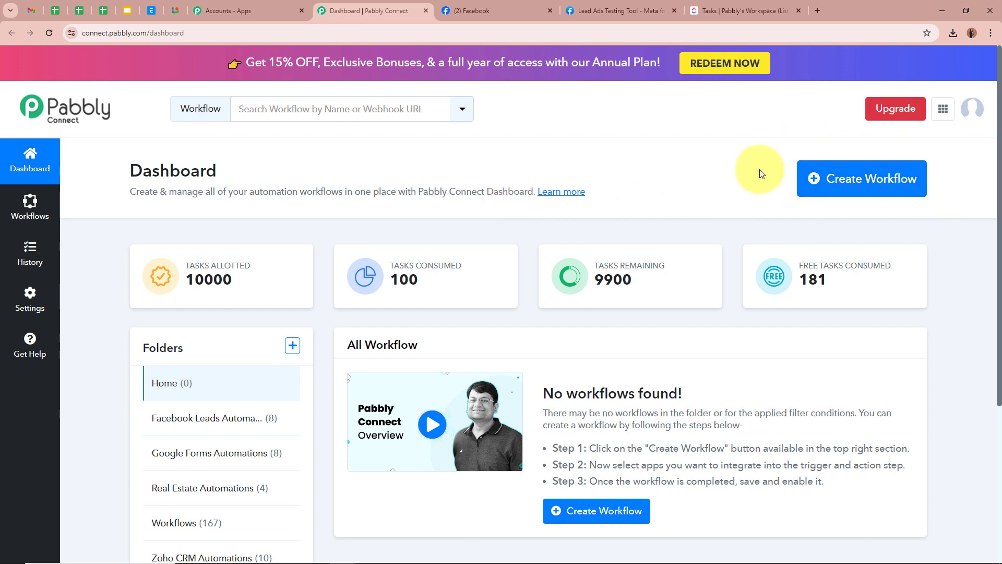
Create the workflow 'Create ClickUp Tasks with Custom Field for Facebook Leads' in the Facebook Leads Automations folder.
{"action": "left_click", "coordinate": [879, 186]}
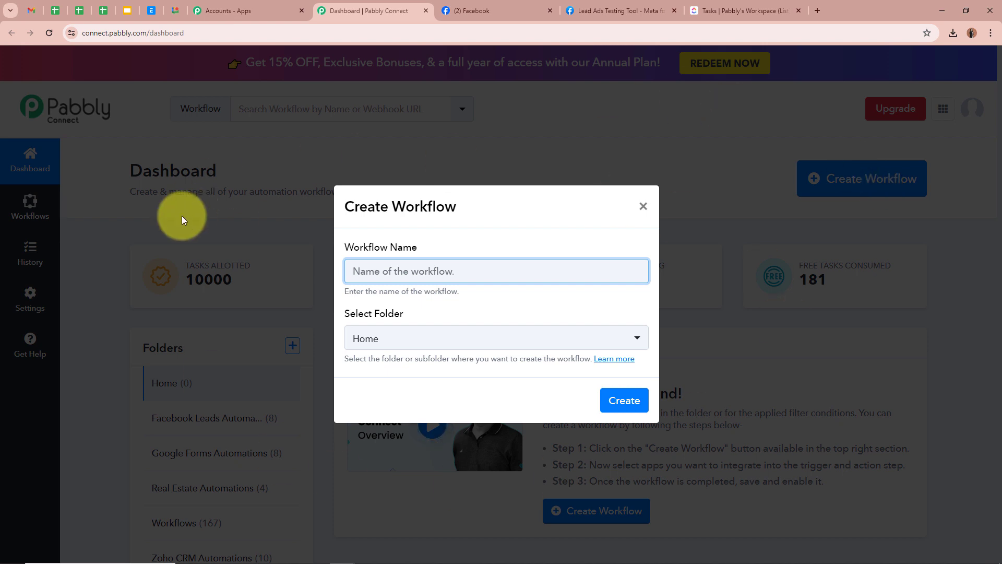
{"action": "left_click", "coordinate": [419, 269]}
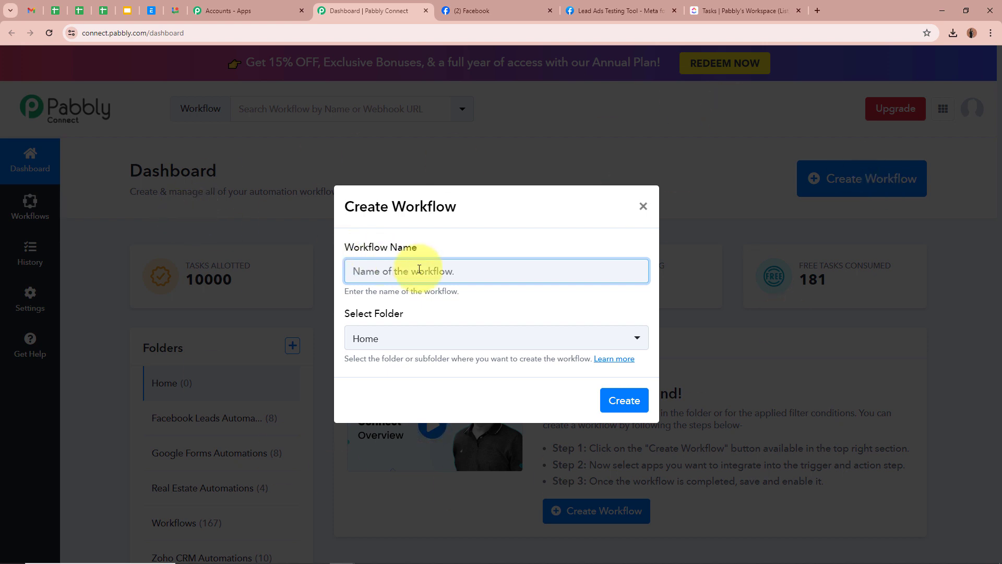
{"action": "type", "text": "Create ClickUp Tasks with Custom Field for Facebook Leads"}
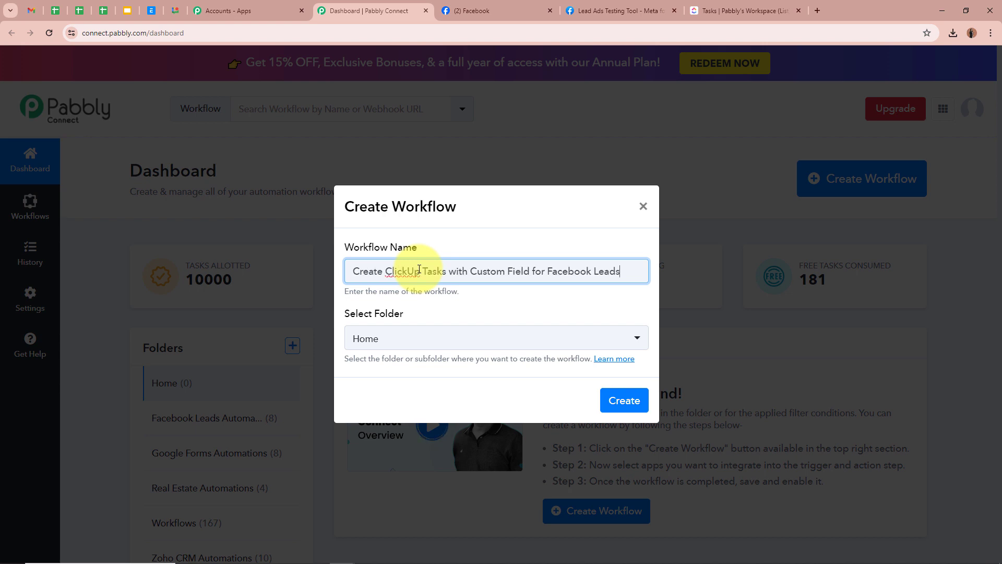
{"action": "left_click", "coordinate": [543, 298]}
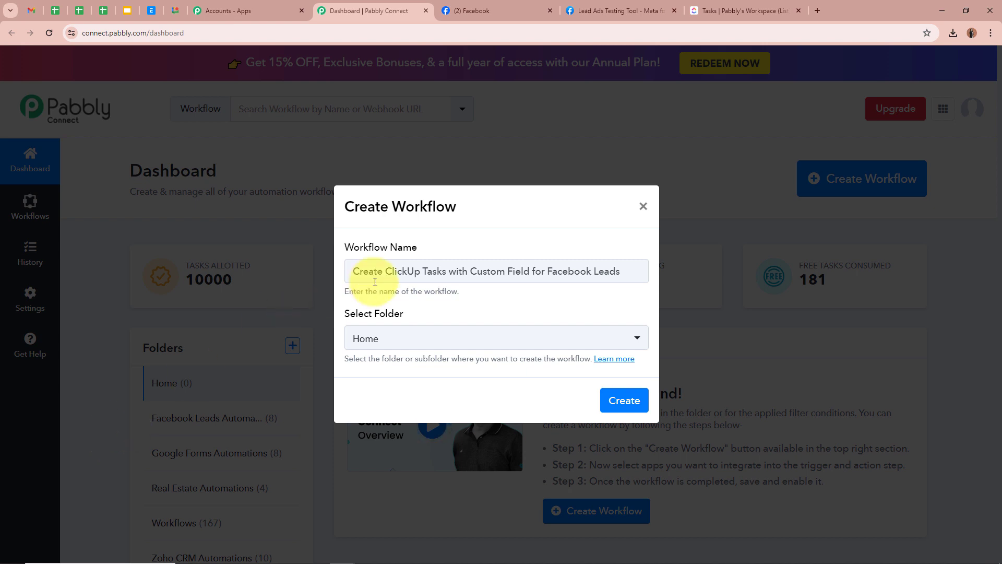
{"action": "left_click_drag", "start_coordinate": [353, 272], "coordinate": [635, 271]}
{"action": "left_click", "coordinate": [642, 334]}
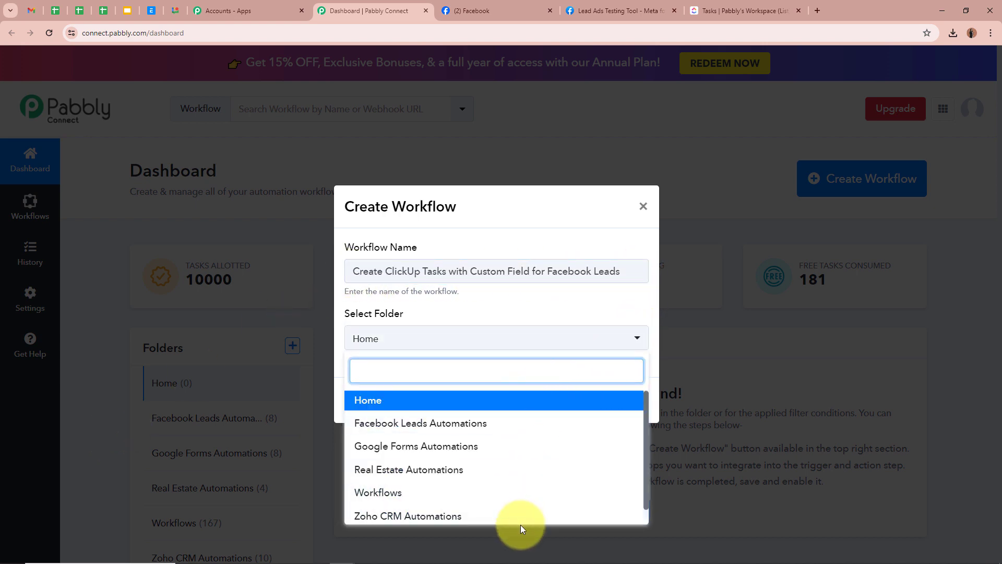
{"action": "left_click", "coordinate": [447, 424]}
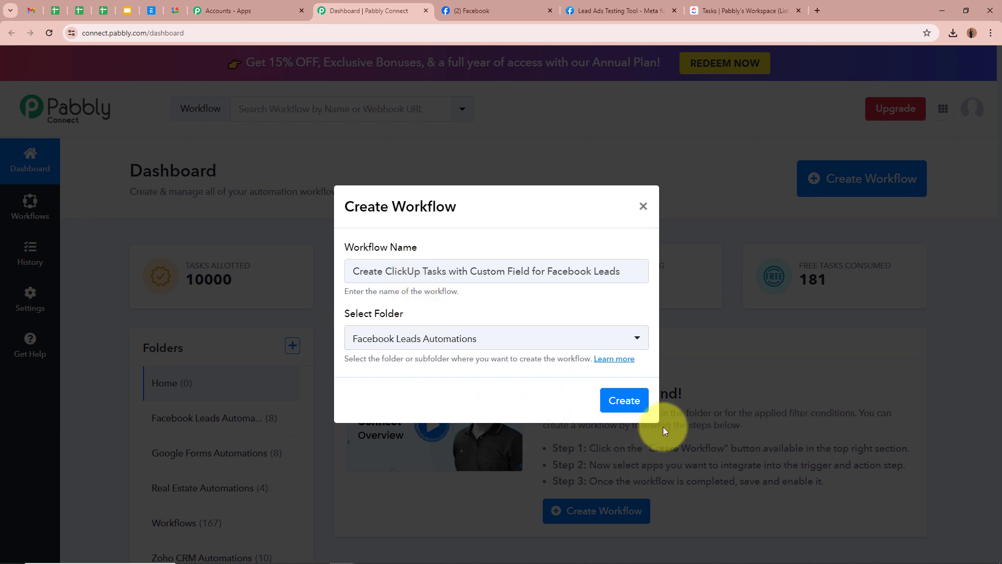
{"action": "left_click", "coordinate": [627, 403]}
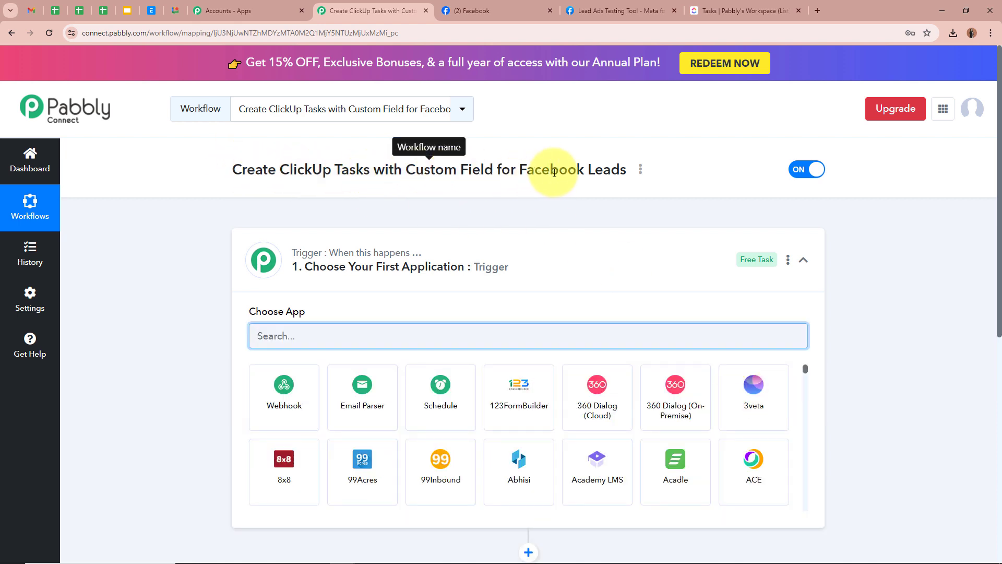
Set the trigger app to Facebook Lead Ads with the New Lead (Instant) event.
{"action": "left_click", "coordinate": [647, 276]}
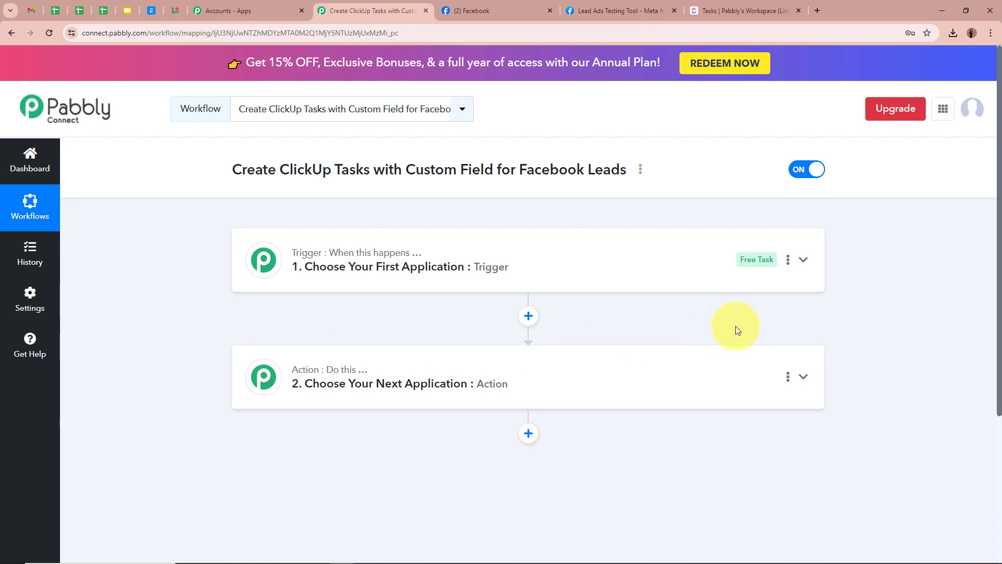
{"action": "left_click", "coordinate": [812, 261]}
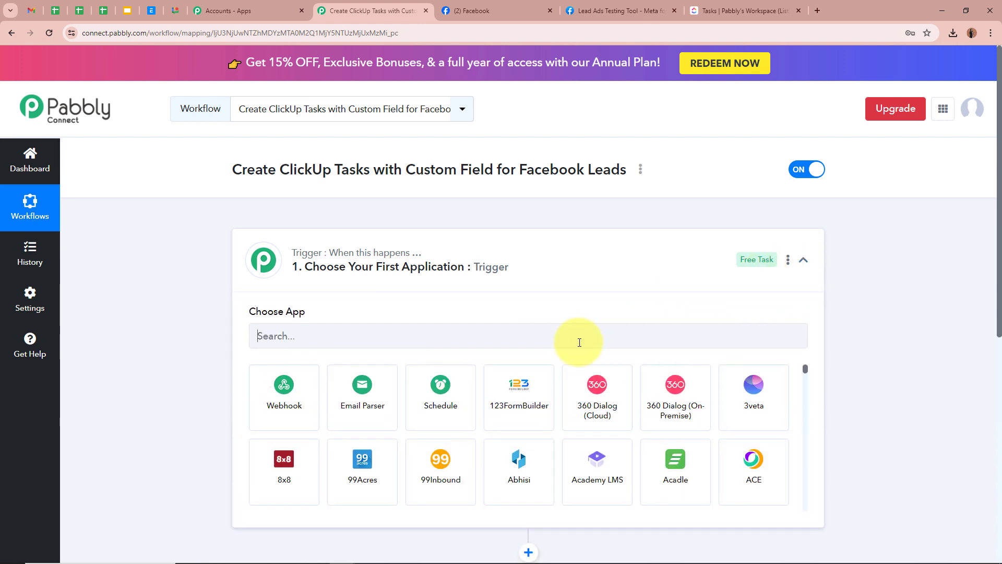
{"action": "type", "text": "Facebook Lead Ads"}
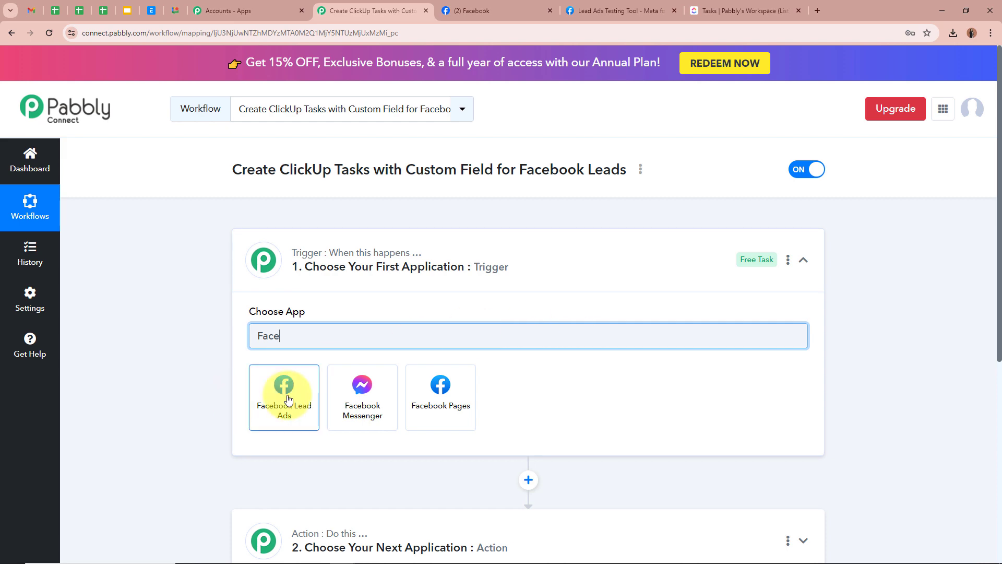
{"action": "left_click", "coordinate": [286, 387]}
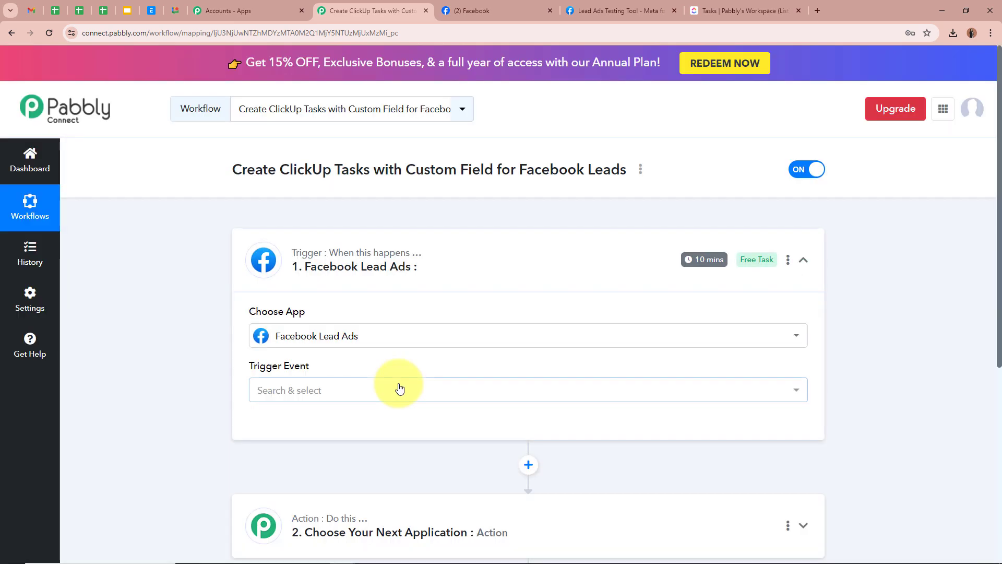
{"action": "left_click", "coordinate": [399, 388]}
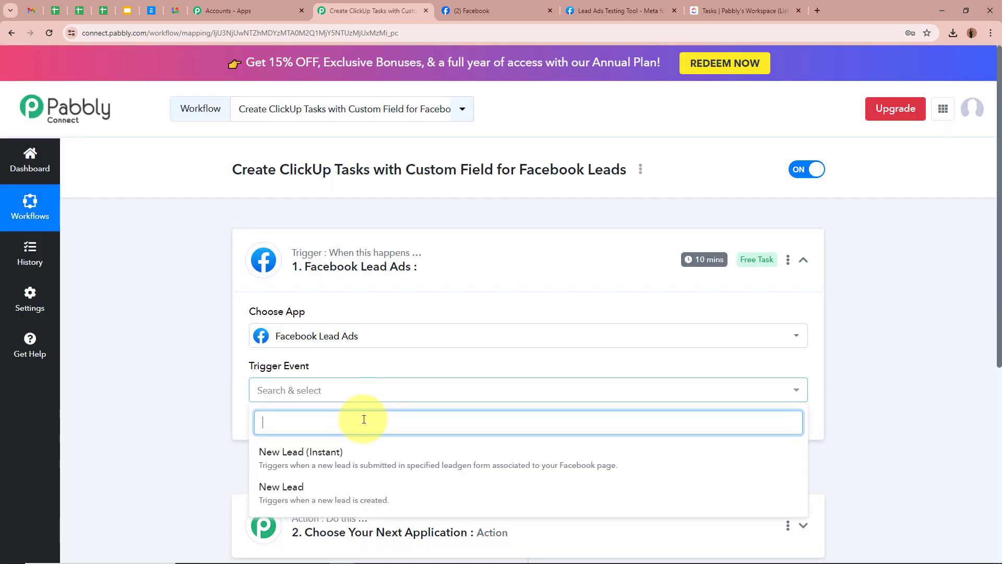
{"action": "left_click", "coordinate": [337, 446]}
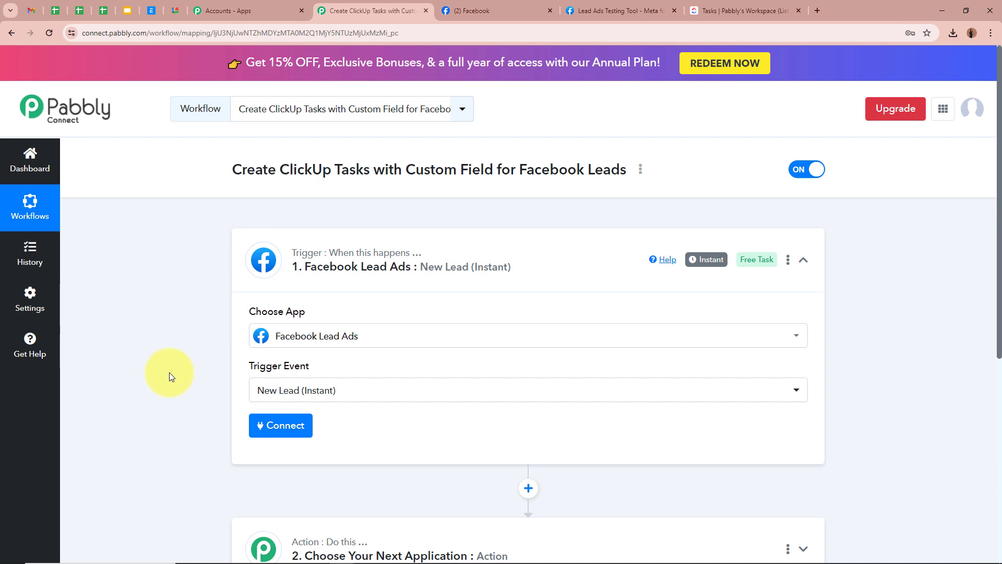
{"action": "scroll", "coordinate": [167, 371], "scroll_direction": "down", "scroll_amount": 1}
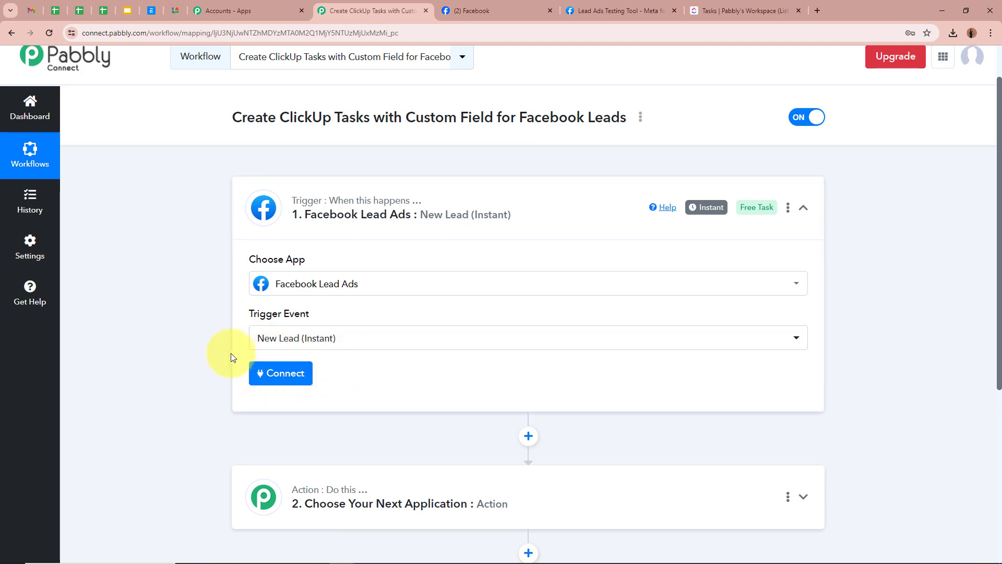
Add a new Facebook Lead Ads connection and confirm the Facebook authorization popup.
{"action": "left_click", "coordinate": [273, 373]}
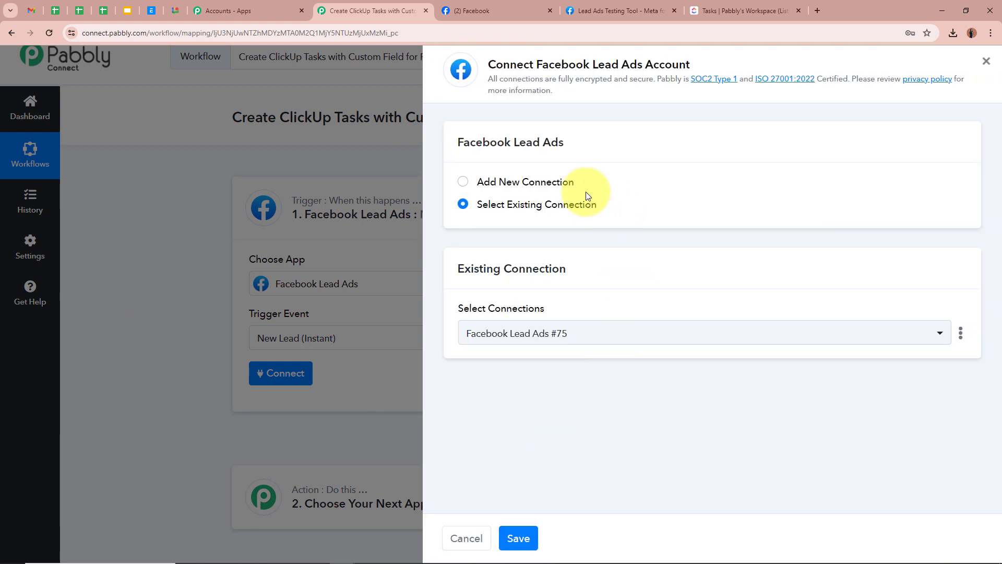
{"action": "left_click", "coordinate": [463, 182]}
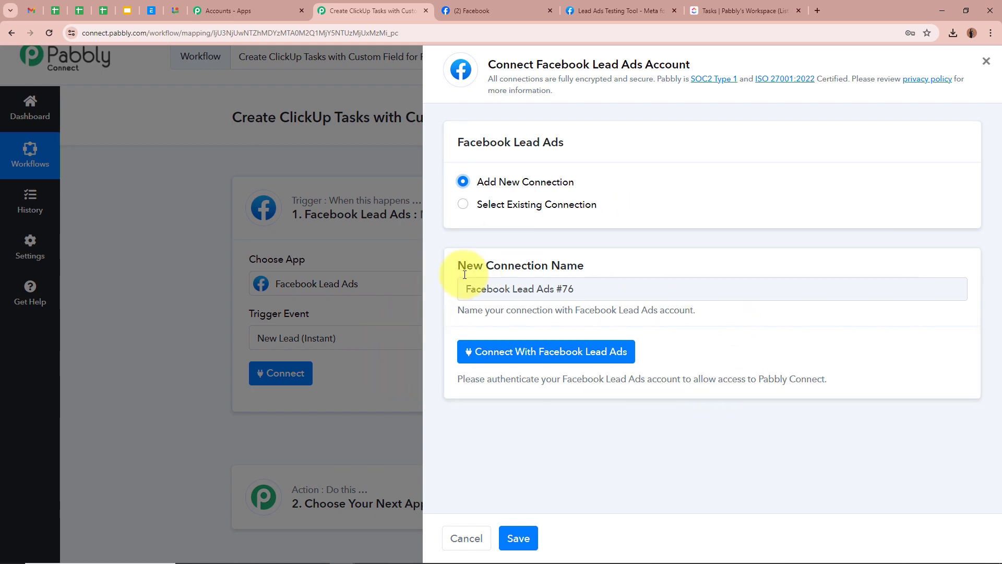
{"action": "left_click", "coordinate": [500, 10]}
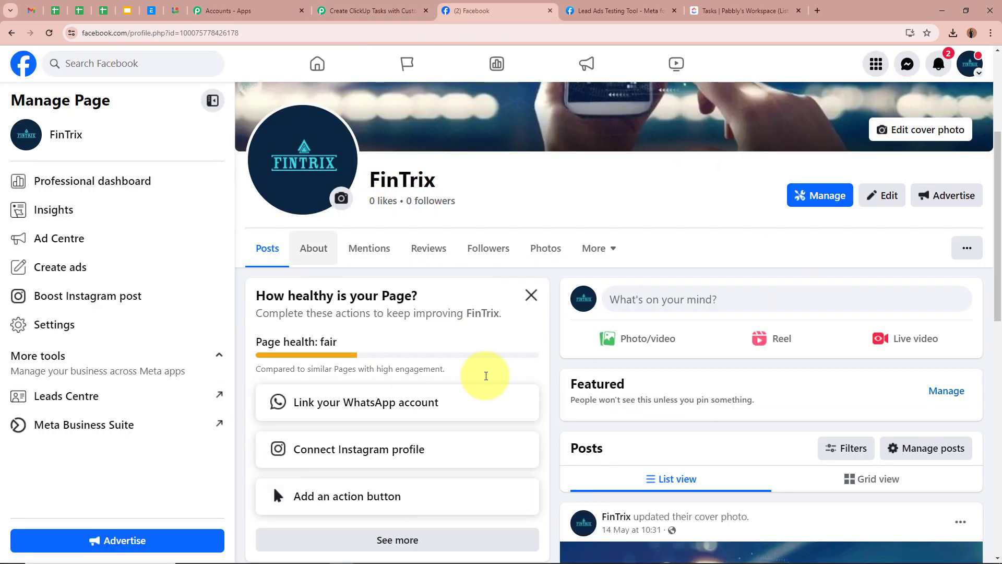
{"action": "scroll", "coordinate": [724, 311], "scroll_direction": "up", "scroll_amount": 1}
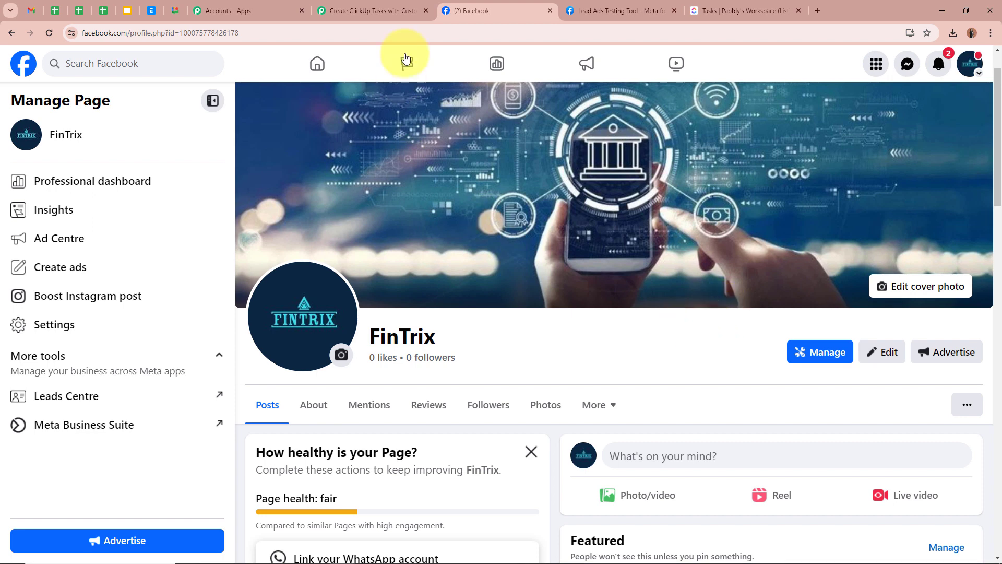
{"action": "left_click", "coordinate": [386, 11]}
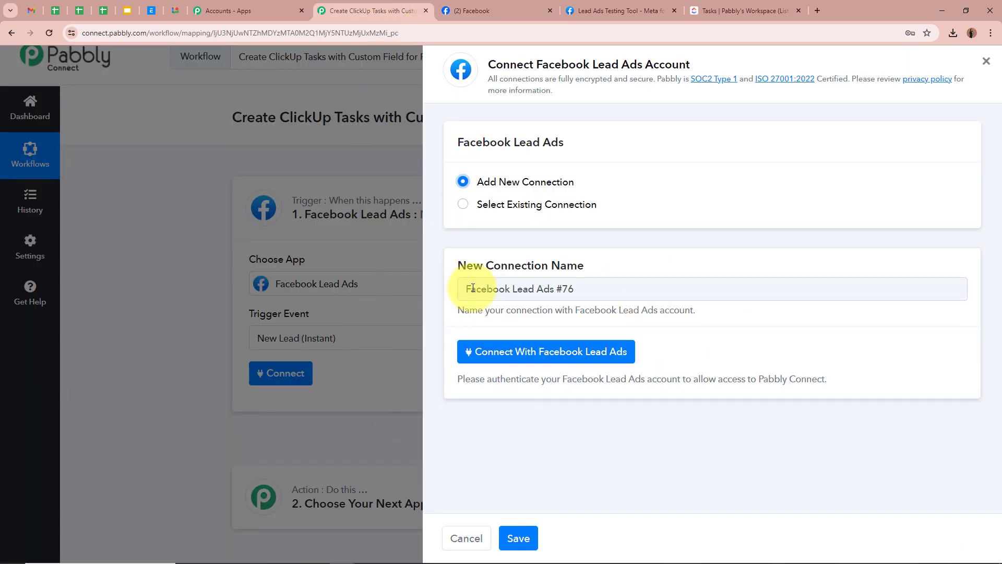
{"action": "left_click", "coordinate": [504, 351]}
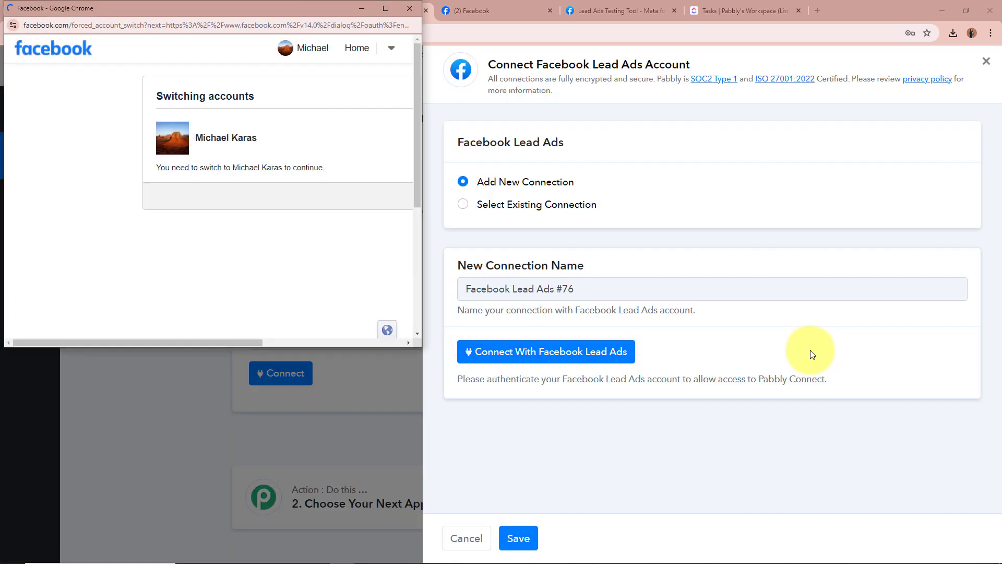
{"action": "left_click", "coordinate": [477, 197]}
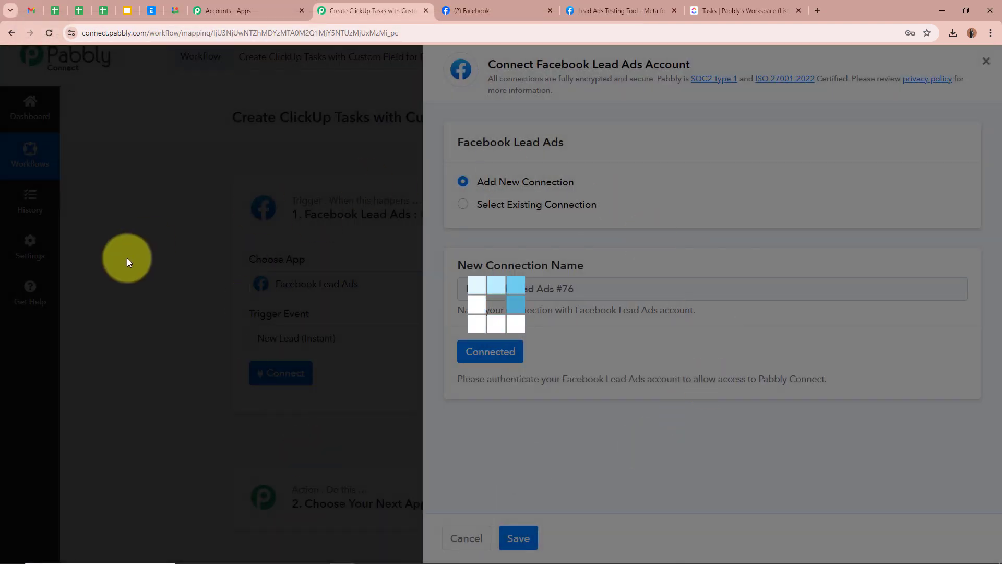
{"action": "scroll", "coordinate": [145, 287], "scroll_direction": "down", "scroll_amount": 4}
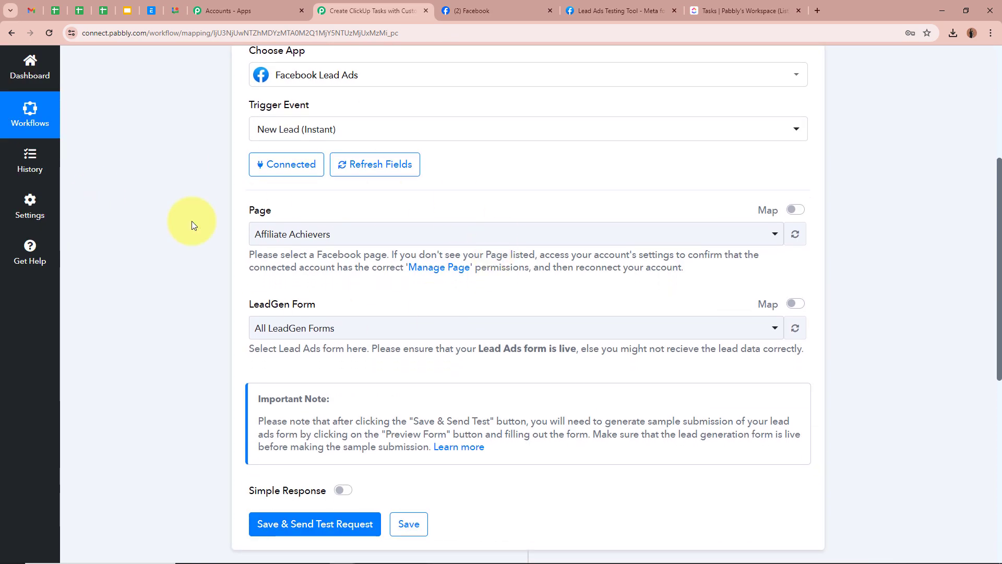
Select FinTrix as the trigger's Facebook page.
{"action": "left_click", "coordinate": [522, 10]}
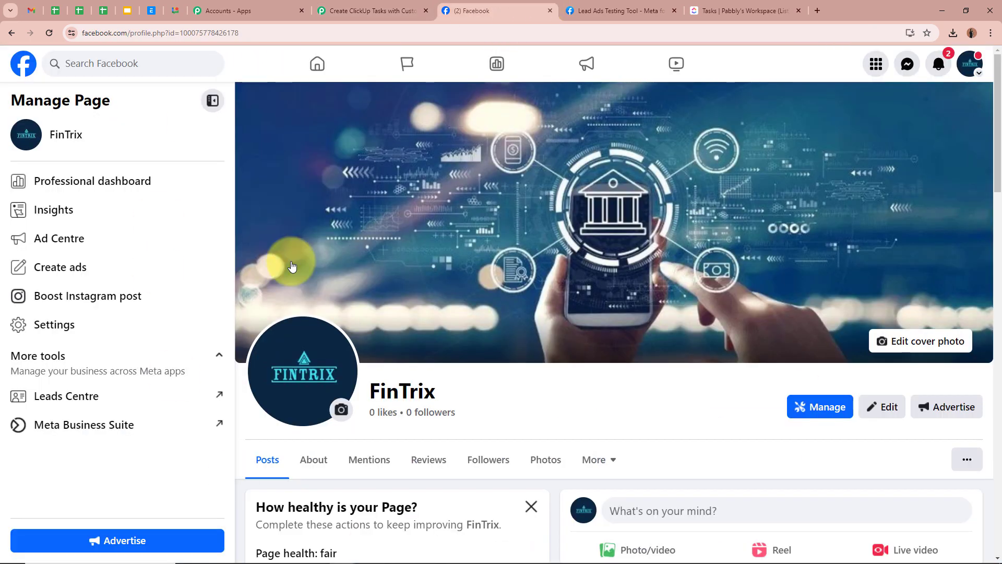
{"action": "left_click_drag", "start_coordinate": [365, 391], "coordinate": [571, 397]}
{"action": "left_click", "coordinate": [572, 397]}
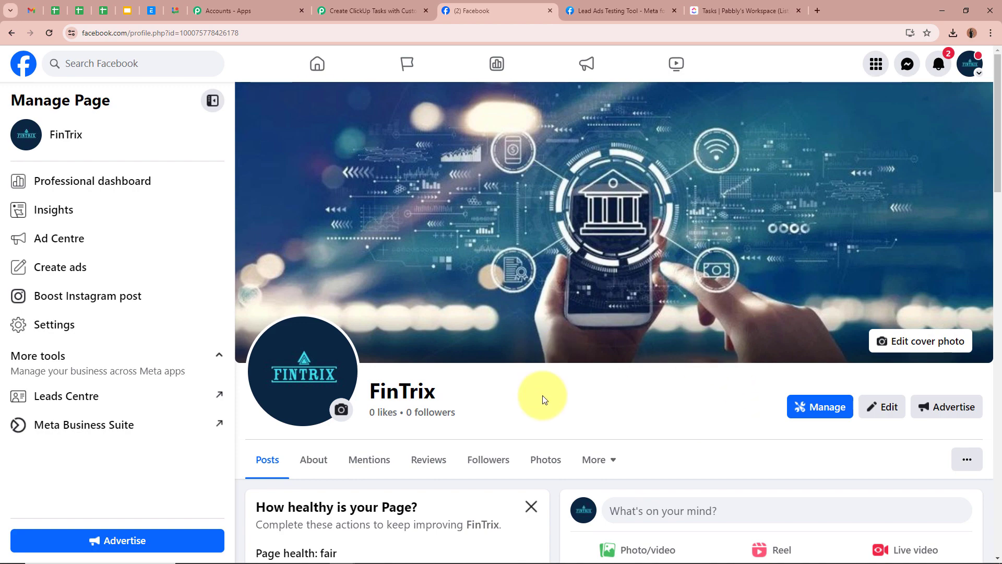
{"action": "left_click", "coordinate": [373, 11]}
{"action": "left_click", "coordinate": [366, 234]}
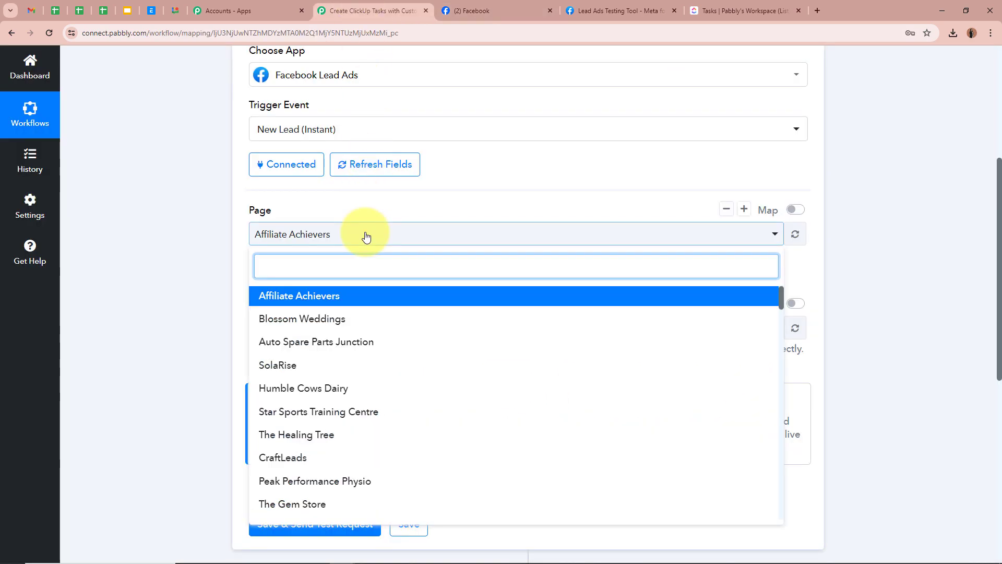
{"action": "type", "text": "Fin"}
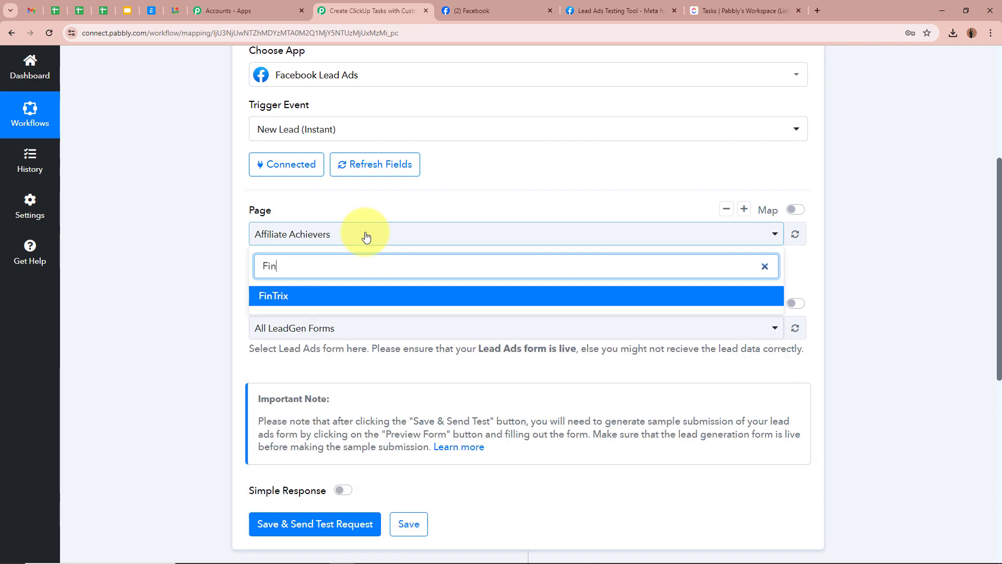
{"action": "left_click", "coordinate": [363, 296]}
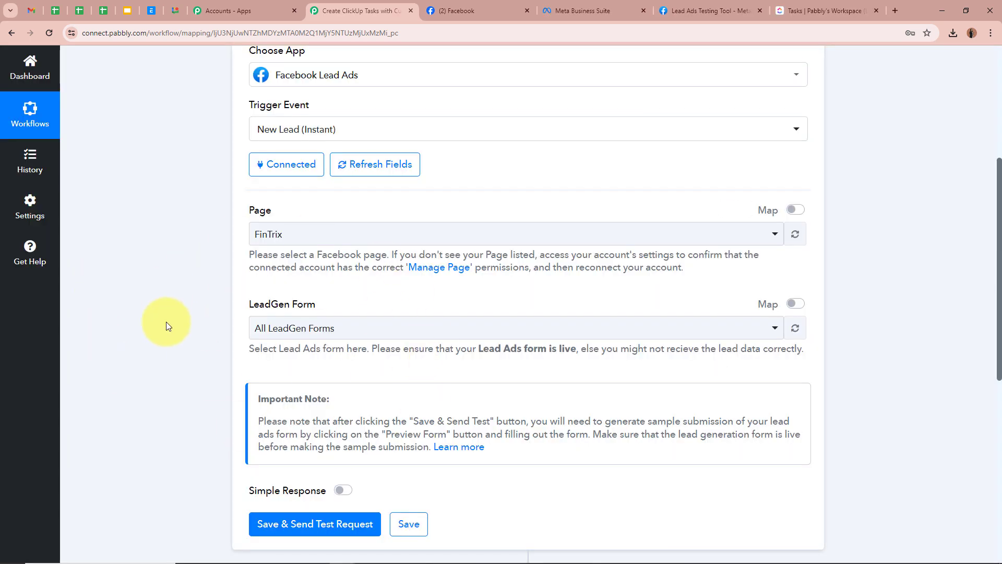
Choose Facebook Lead Ads Form as the trigger's LeadGen form.
{"action": "left_click", "coordinate": [600, 11]}
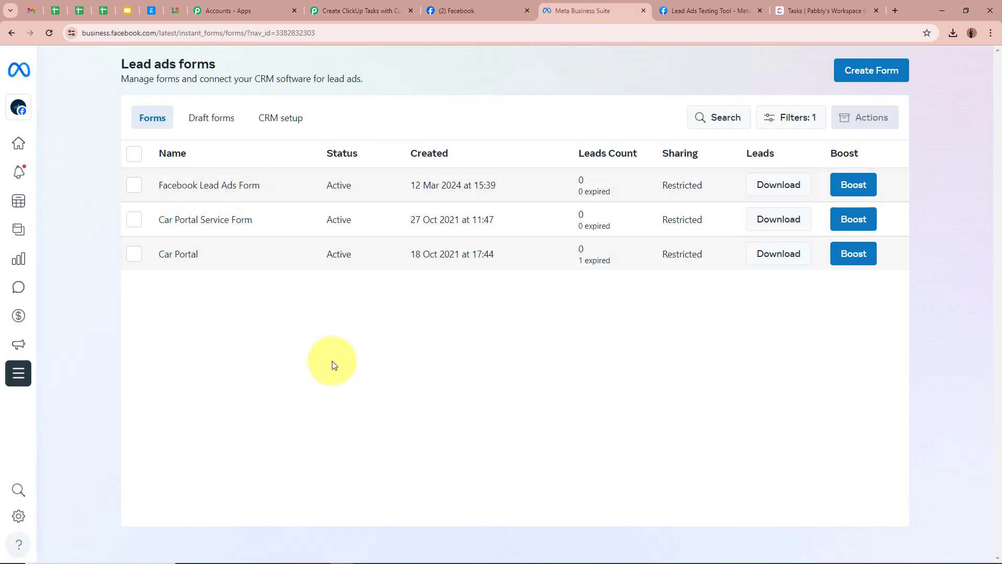
{"action": "left_click", "coordinate": [360, 10]}
{"action": "left_click", "coordinate": [298, 329]}
{"action": "left_click", "coordinate": [287, 412]}
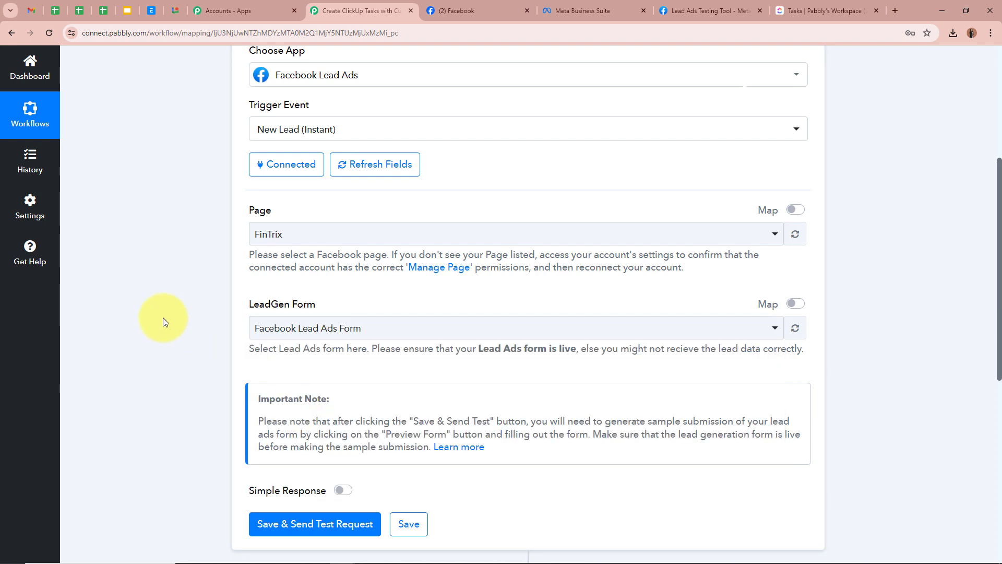
{"action": "scroll", "coordinate": [246, 338], "scroll_direction": "down", "scroll_amount": 1}
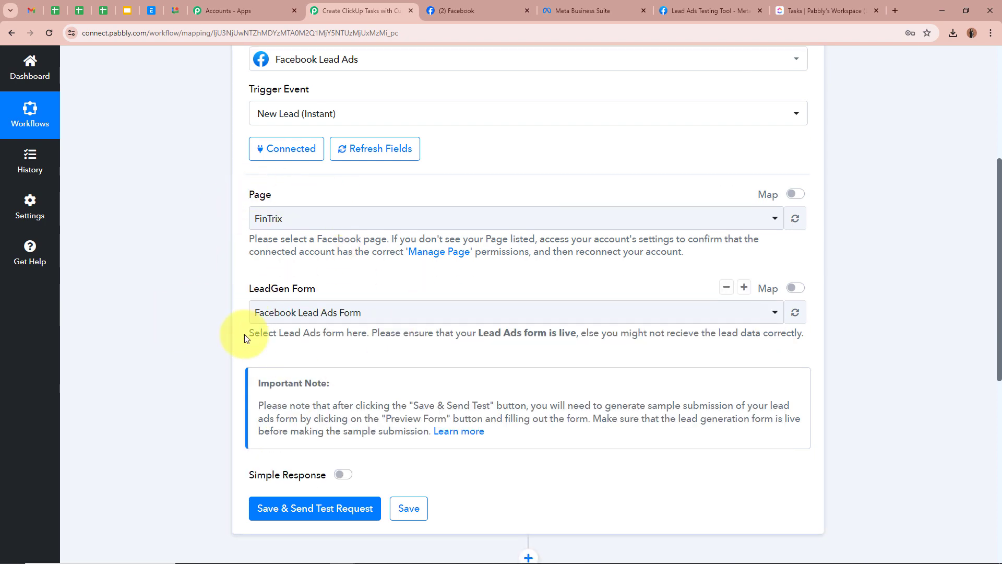
{"action": "scroll", "coordinate": [256, 360], "scroll_direction": "down", "scroll_amount": 3}
Save the trigger with Save & Send Test Request, then switch to the Lead Ads Testing Tool.
{"action": "left_click", "coordinate": [264, 368]}
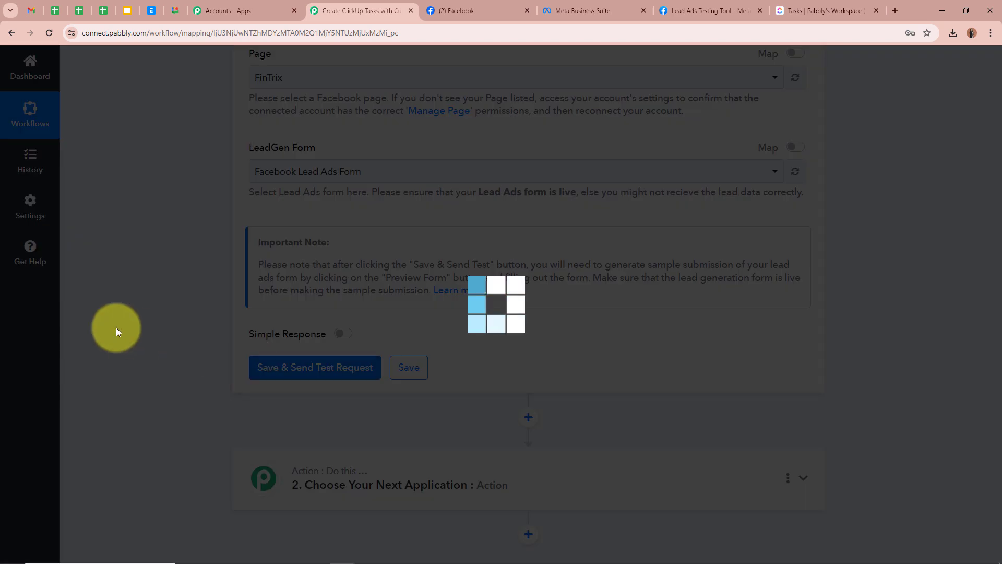
{"action": "scroll", "coordinate": [881, 342], "scroll_direction": "down", "scroll_amount": 2}
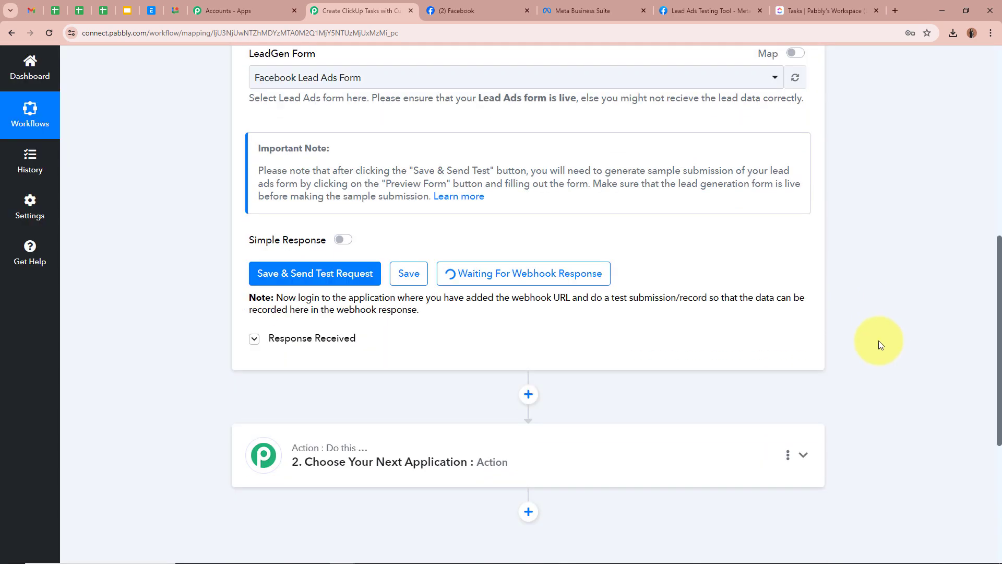
{"action": "scroll", "coordinate": [865, 255], "scroll_direction": "up", "scroll_amount": 6}
{"action": "scroll", "coordinate": [868, 252], "scroll_direction": "up", "scroll_amount": 4}
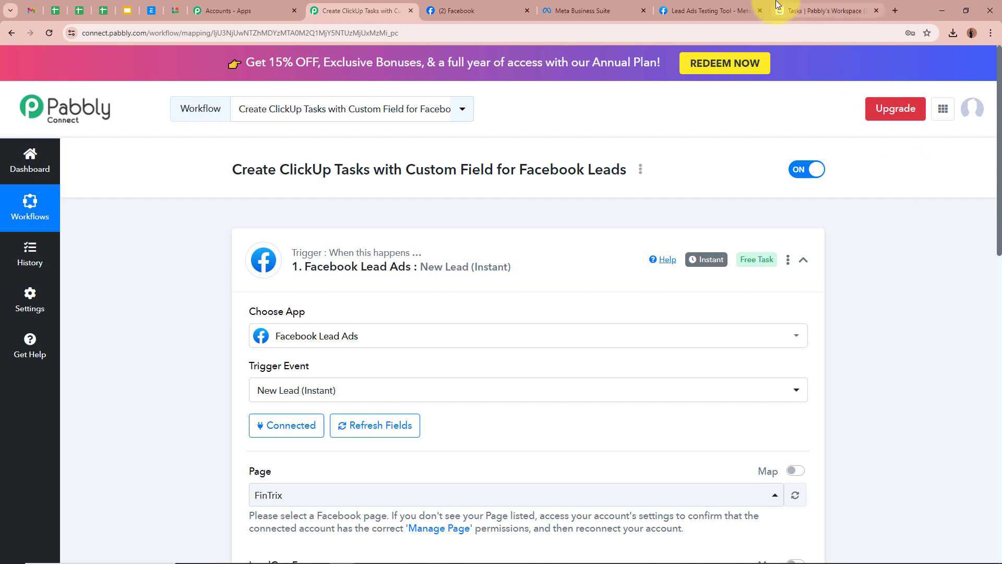
{"action": "left_click", "coordinate": [742, 5]}
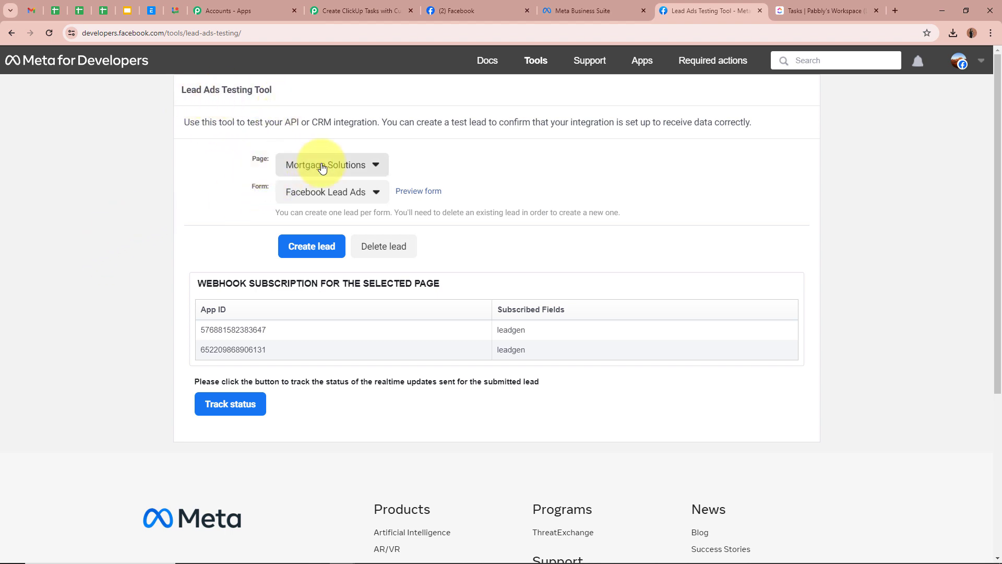
Choose FinTrix as the page in the Lead Ads Testing Tool.
{"action": "left_click", "coordinate": [373, 165]}
{"action": "scroll", "coordinate": [664, 355], "scroll_direction": "down", "scroll_amount": 3}
{"action": "scroll", "coordinate": [665, 367], "scroll_direction": "down", "scroll_amount": 15}
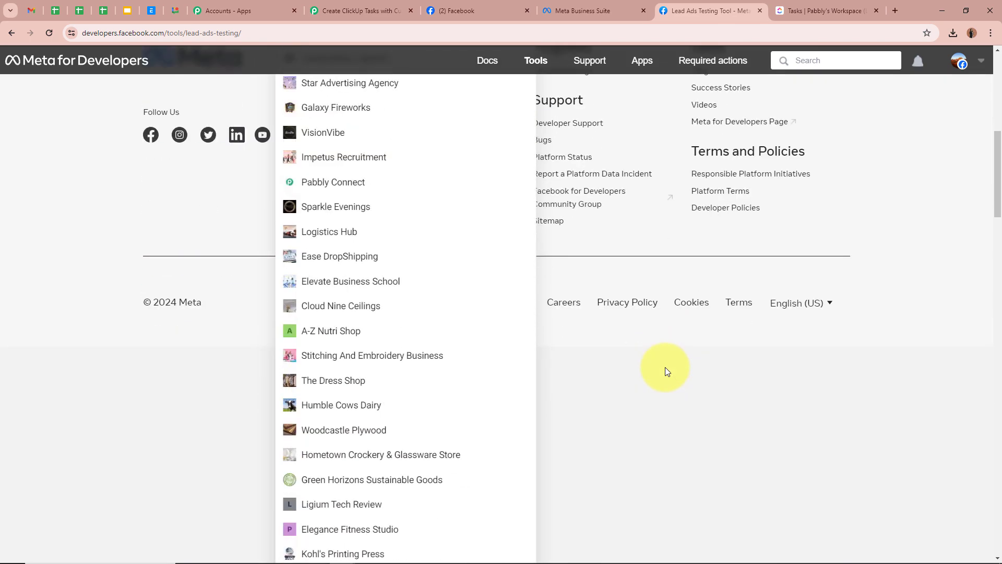
{"action": "scroll", "coordinate": [665, 367], "scroll_direction": "down", "scroll_amount": 2}
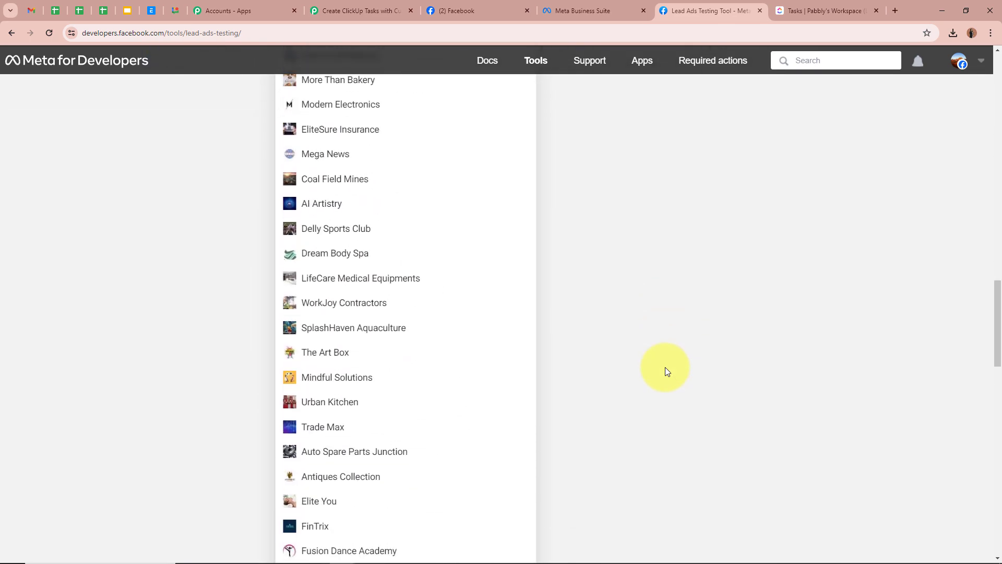
{"action": "left_click", "coordinate": [665, 368]}
{"action": "scroll", "coordinate": [659, 373], "scroll_direction": "up", "scroll_amount": 3}
Select the Facebook Lead Ads Form and open its preview.
{"action": "left_click", "coordinate": [344, 191]}
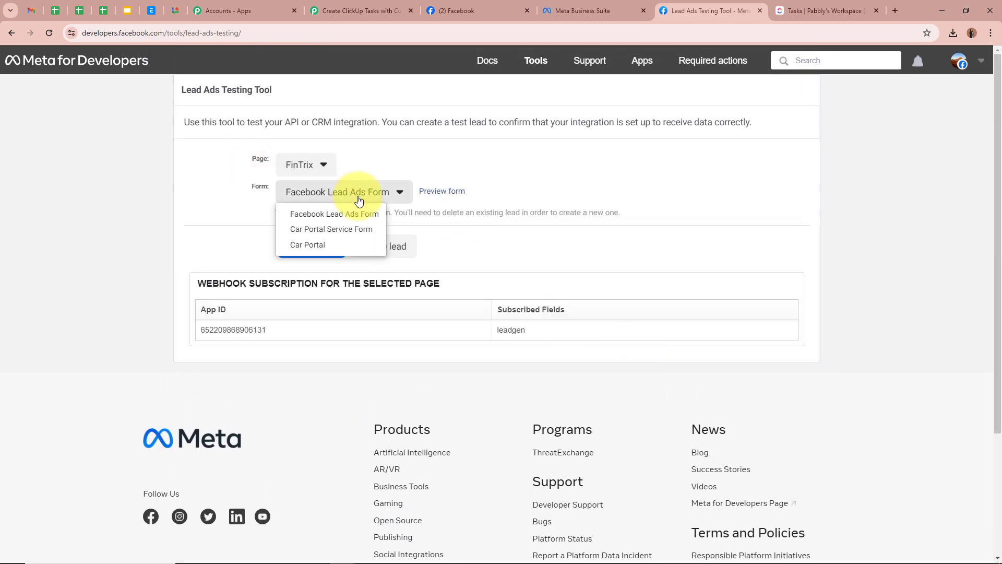
{"action": "left_click", "coordinate": [351, 214]}
{"action": "left_click", "coordinate": [441, 192]}
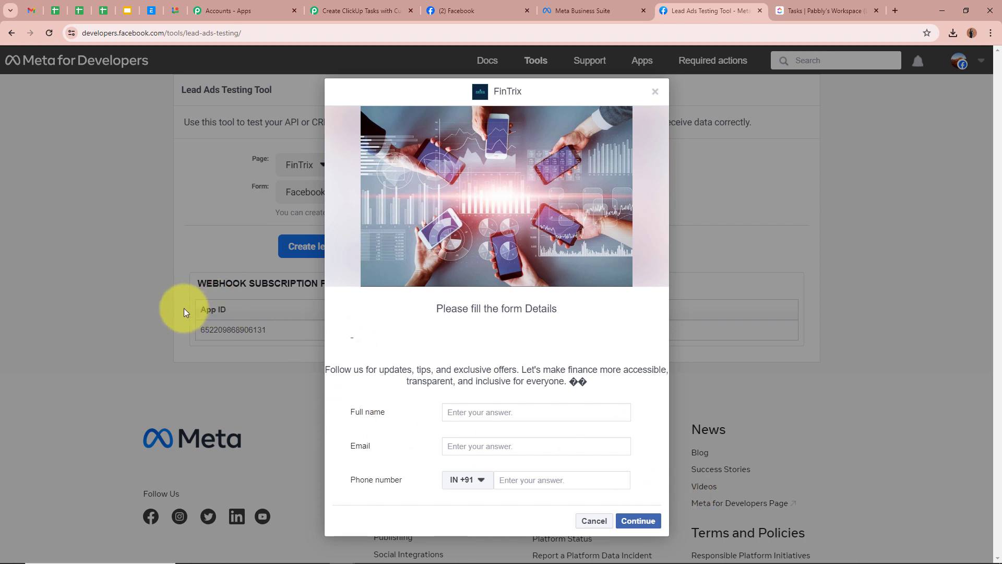
{"action": "left_click", "coordinate": [477, 413]}
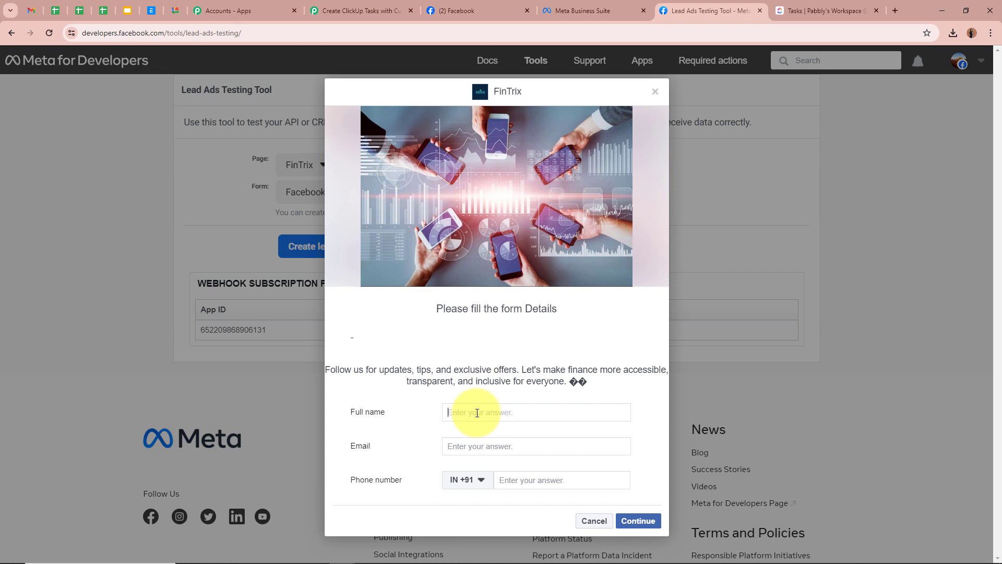
Enter a sample full name, e-mail and phone number, submit the test lead, and close the confirmation.
{"action": "type", "text": "Demo"}
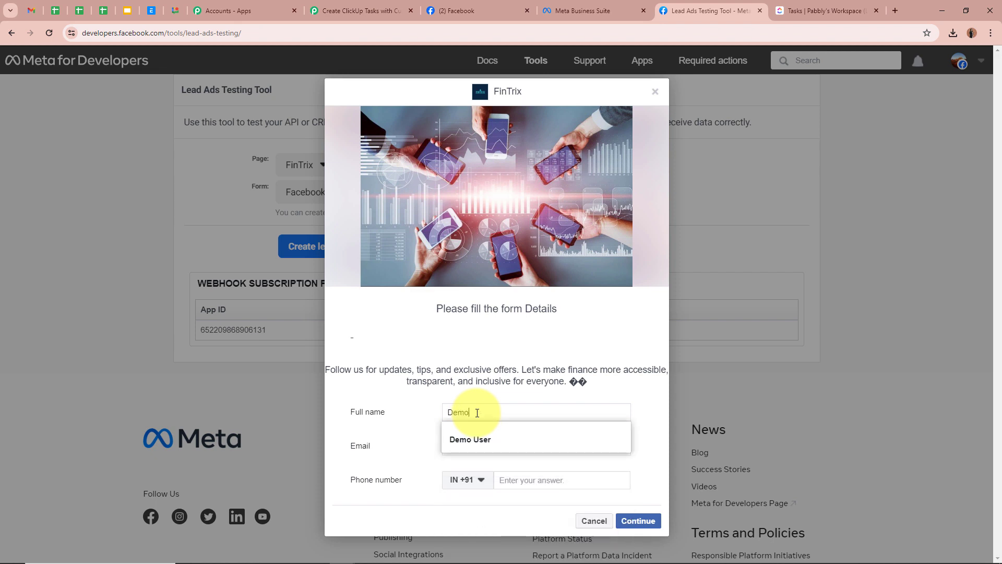
{"action": "type", "text": " User123"}
{"action": "left_click", "coordinate": [496, 448]}
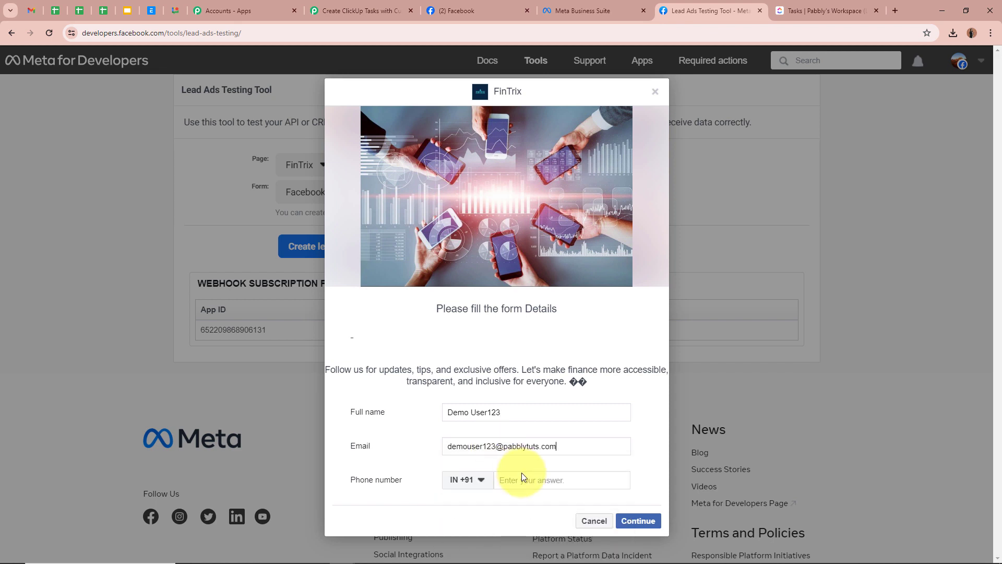
{"action": "left_click", "coordinate": [537, 480]}
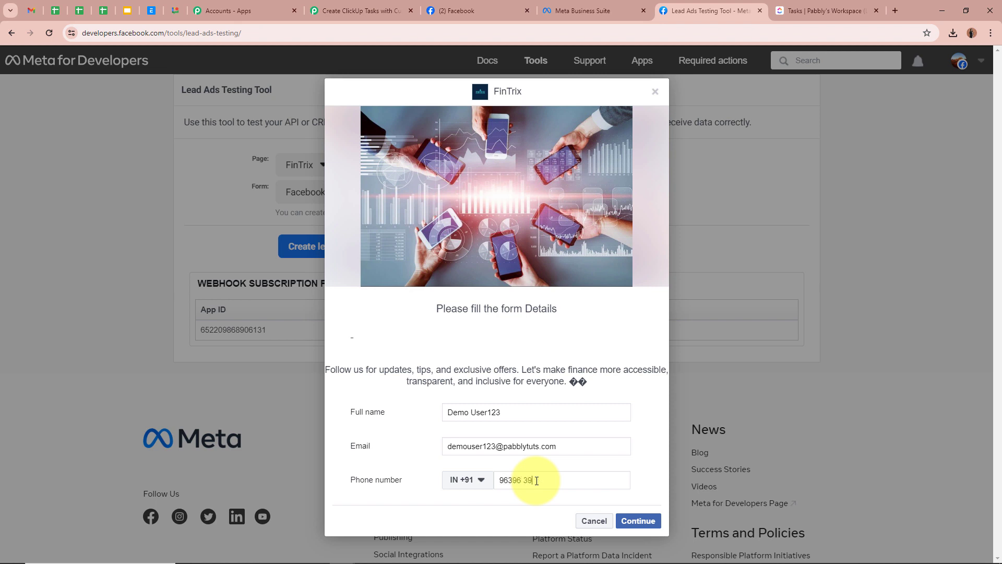
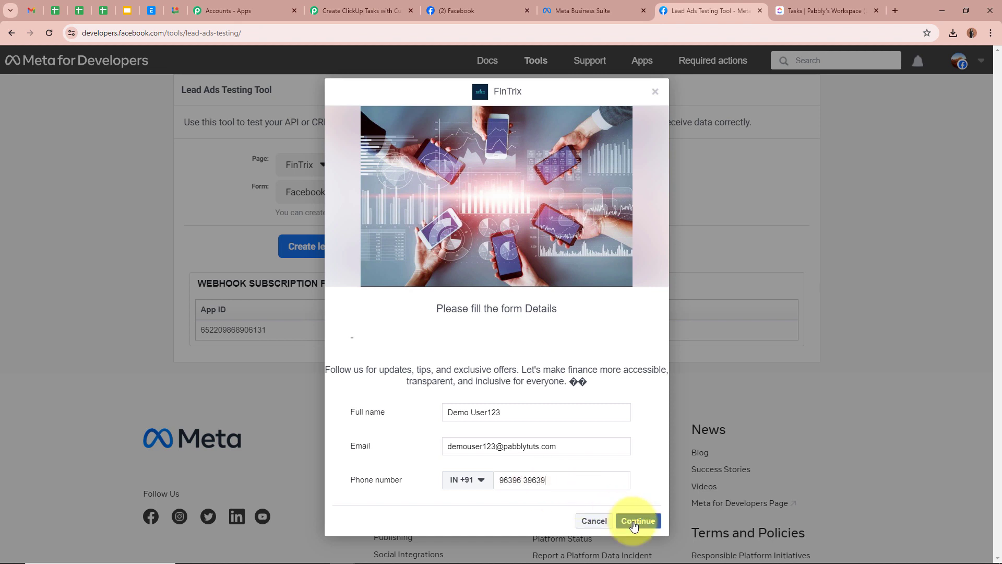
{"action": "left_click", "coordinate": [638, 521]}
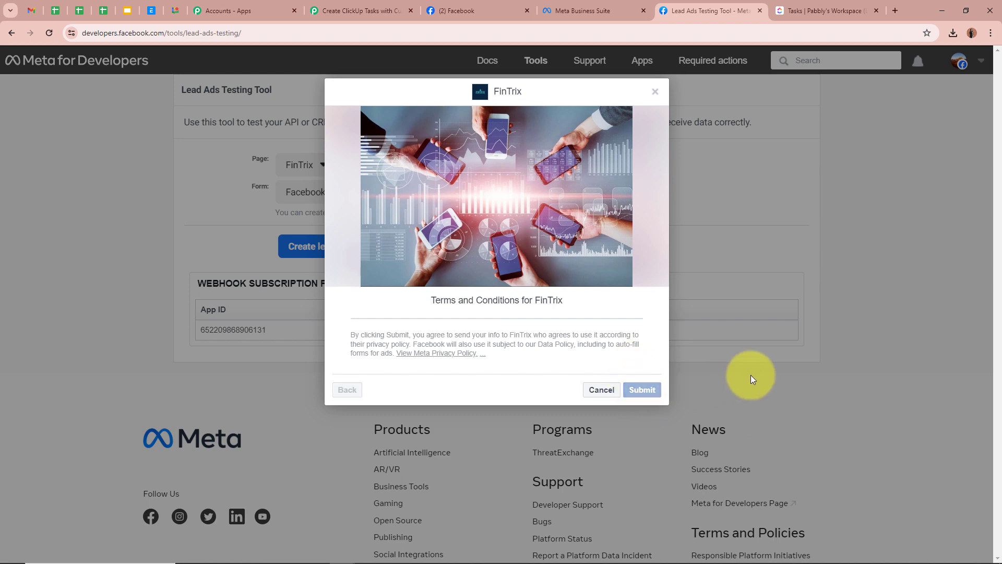
{"action": "left_click", "coordinate": [655, 92]}
{"action": "left_click_drag", "start_coordinate": [219, 162], "coordinate": [381, 163]}
{"action": "left_click", "coordinate": [123, 258]}
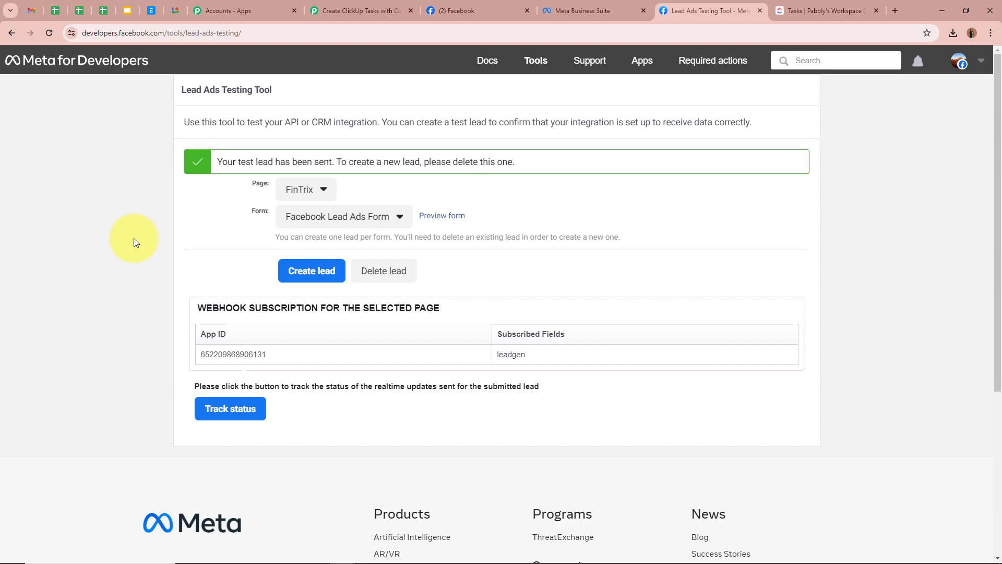
Check the received full name, e-mail, phone and form ID in Pabbly, then collapse the trigger.
{"action": "left_click", "coordinate": [372, 14]}
{"action": "scroll", "coordinate": [178, 292], "scroll_direction": "down", "scroll_amount": 10}
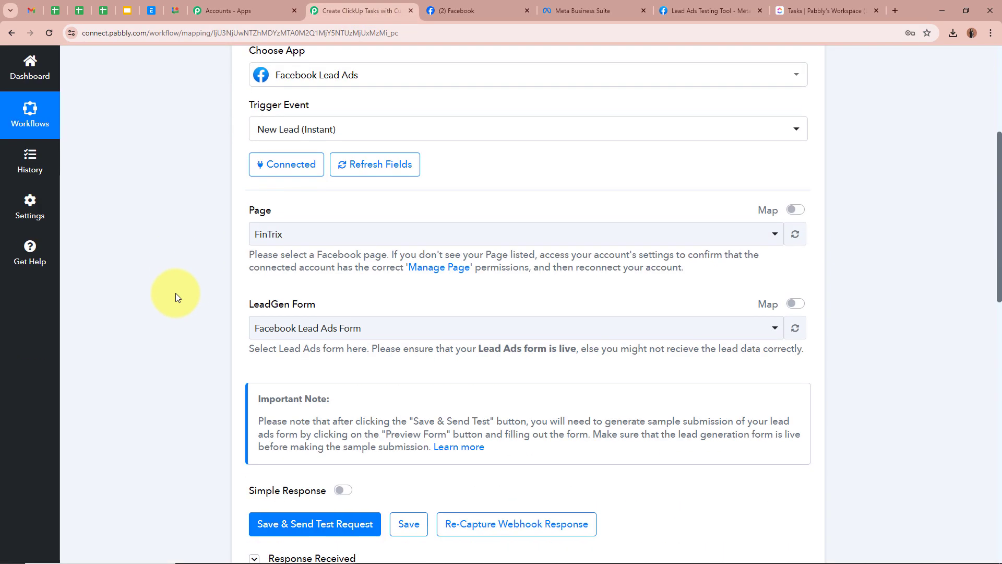
{"action": "scroll", "coordinate": [175, 292], "scroll_direction": "down", "scroll_amount": 4}
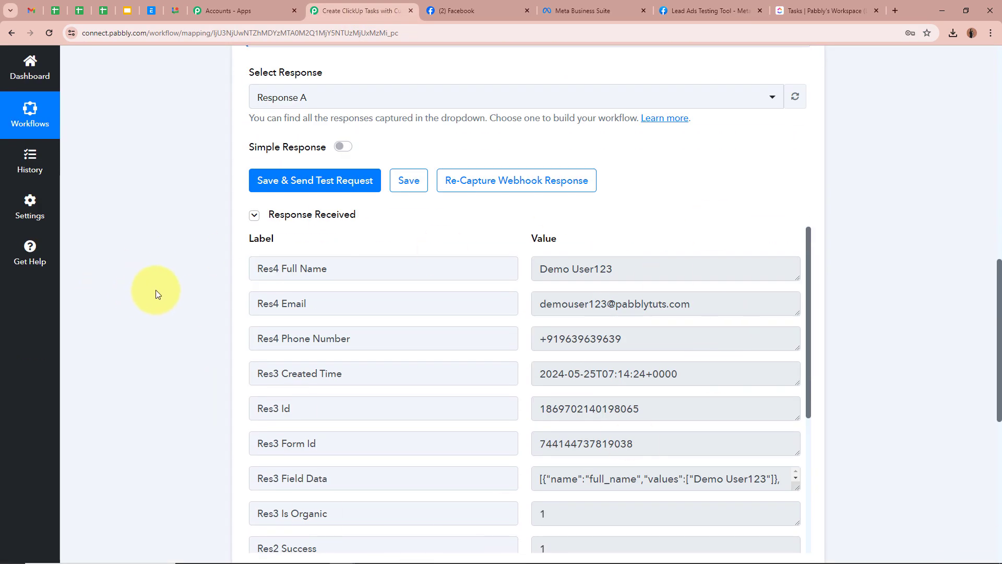
{"action": "scroll", "coordinate": [158, 289], "scroll_direction": "down", "scroll_amount": 2}
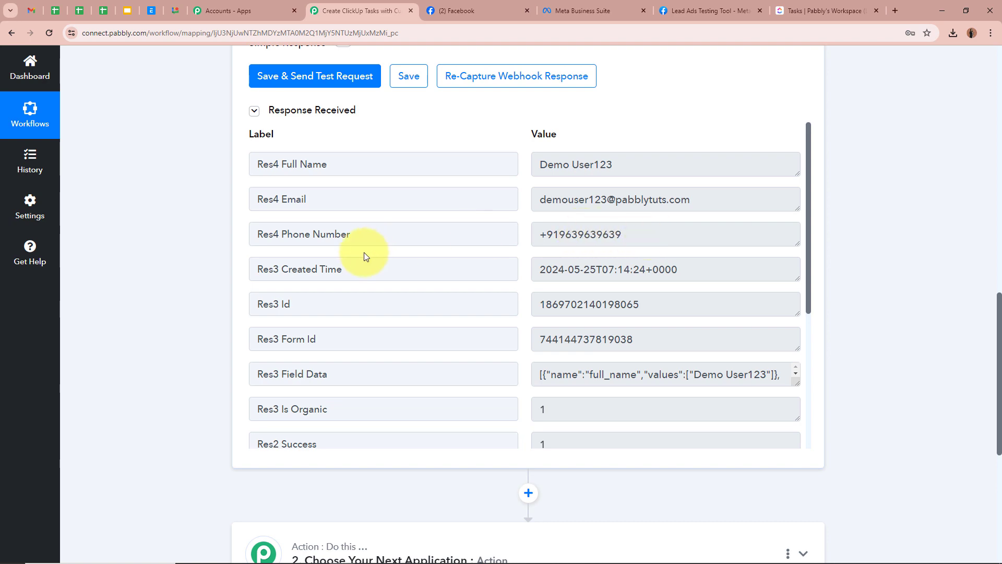
{"action": "scroll", "coordinate": [616, 399], "scroll_direction": "down", "scroll_amount": 4}
{"action": "scroll", "coordinate": [604, 358], "scroll_direction": "up", "scroll_amount": 4}
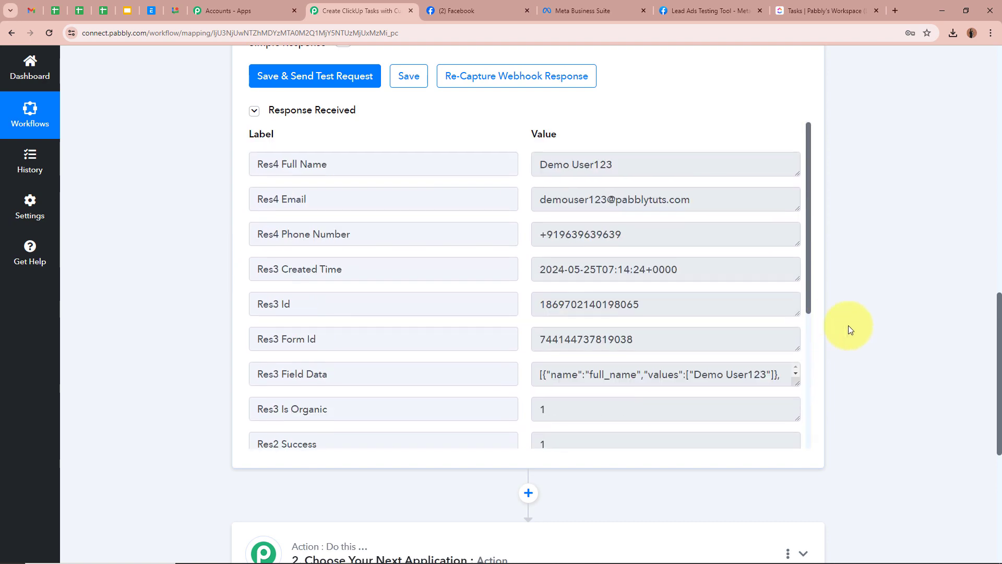
{"action": "scroll", "coordinate": [875, 319], "scroll_direction": "up", "scroll_amount": 12}
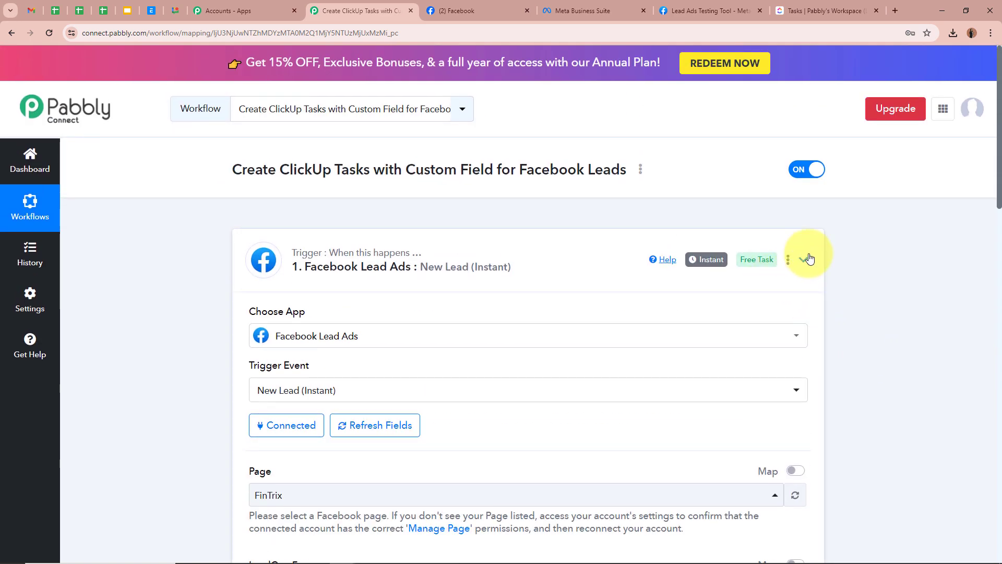
{"action": "left_click", "coordinate": [804, 260]}
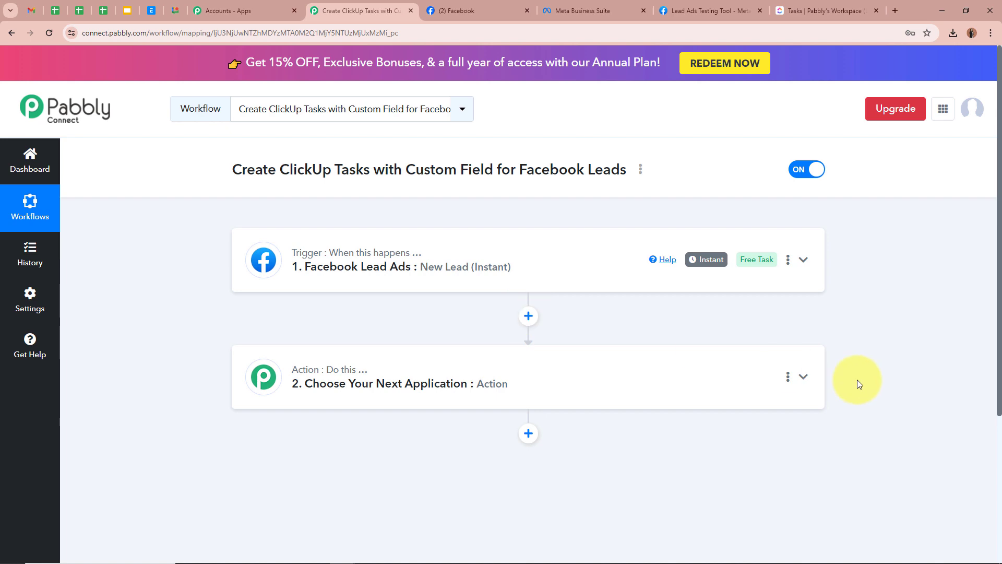
Set the action to ClickUp's Create Task with Custom Fields event and begin connecting ClickUp.
{"action": "left_click", "coordinate": [803, 377]}
{"action": "left_click", "coordinate": [433, 276]}
{"action": "type", "text": "ClickU"}
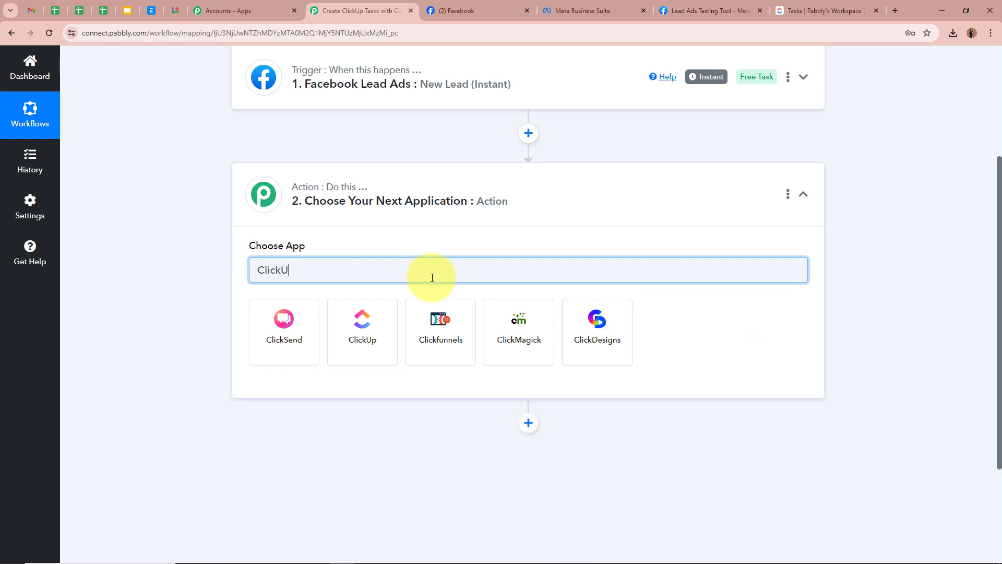
{"action": "type", "text": "p"}
{"action": "left_click", "coordinate": [299, 337]}
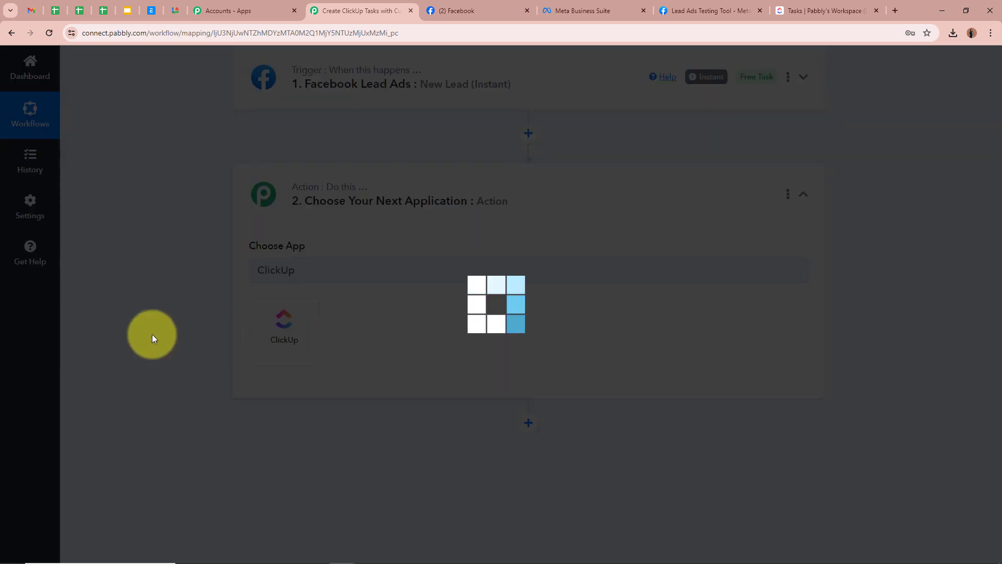
{"action": "left_click", "coordinate": [314, 324]}
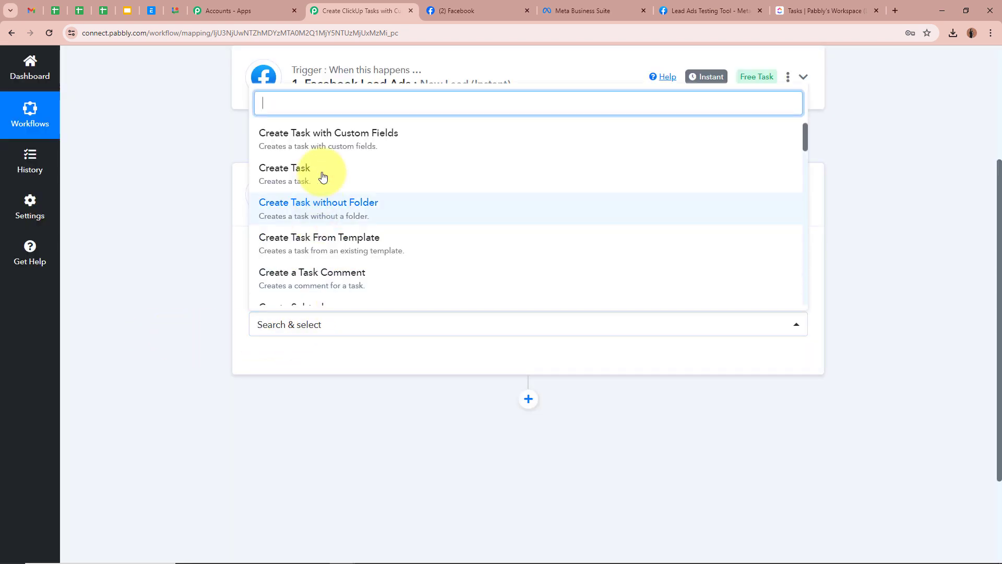
{"action": "left_click", "coordinate": [322, 135]}
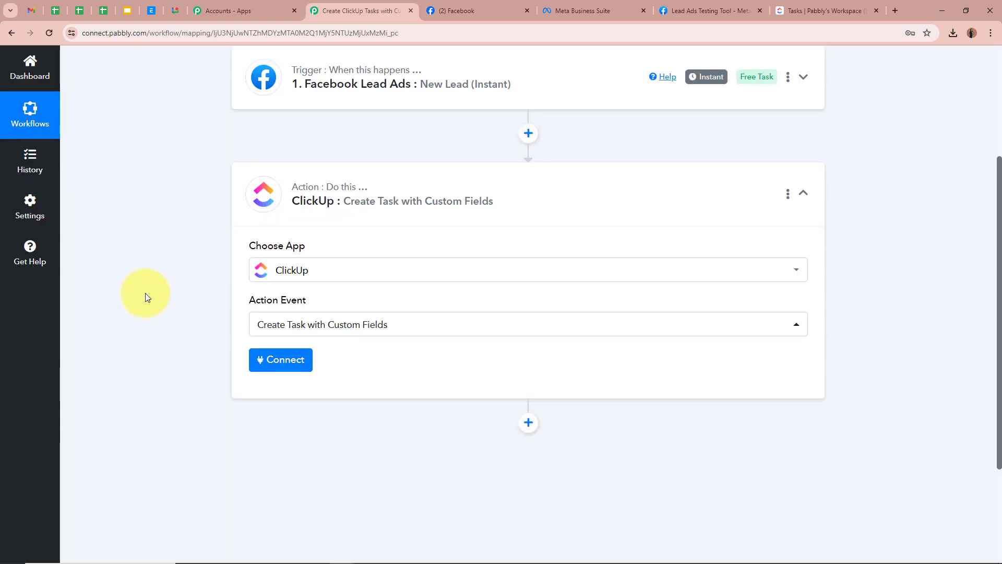
{"action": "scroll", "coordinate": [145, 293], "scroll_direction": "up", "scroll_amount": 4}
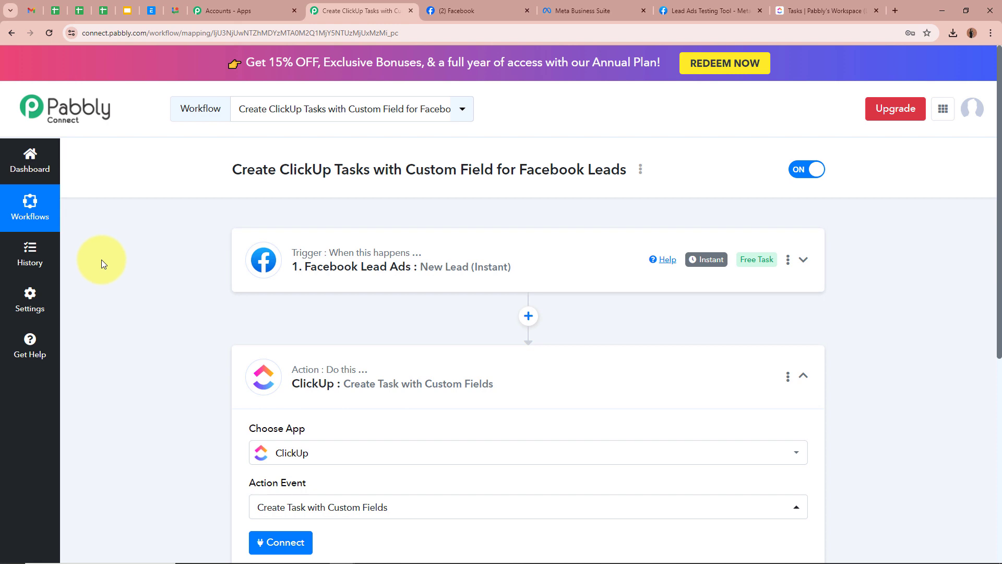
{"action": "scroll", "coordinate": [101, 259], "scroll_direction": "down", "scroll_amount": 1}
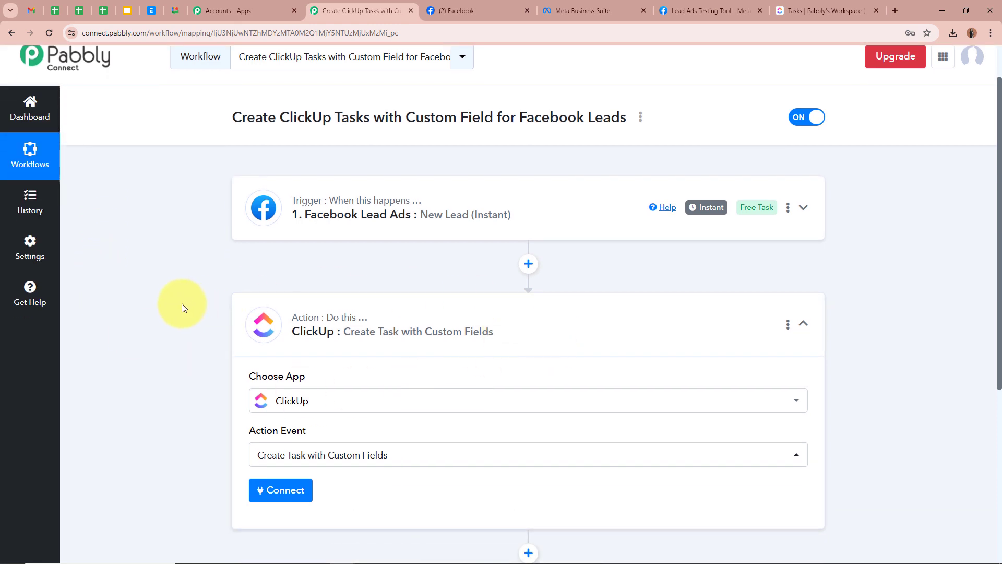
{"action": "scroll", "coordinate": [182, 305], "scroll_direction": "down", "scroll_amount": 2}
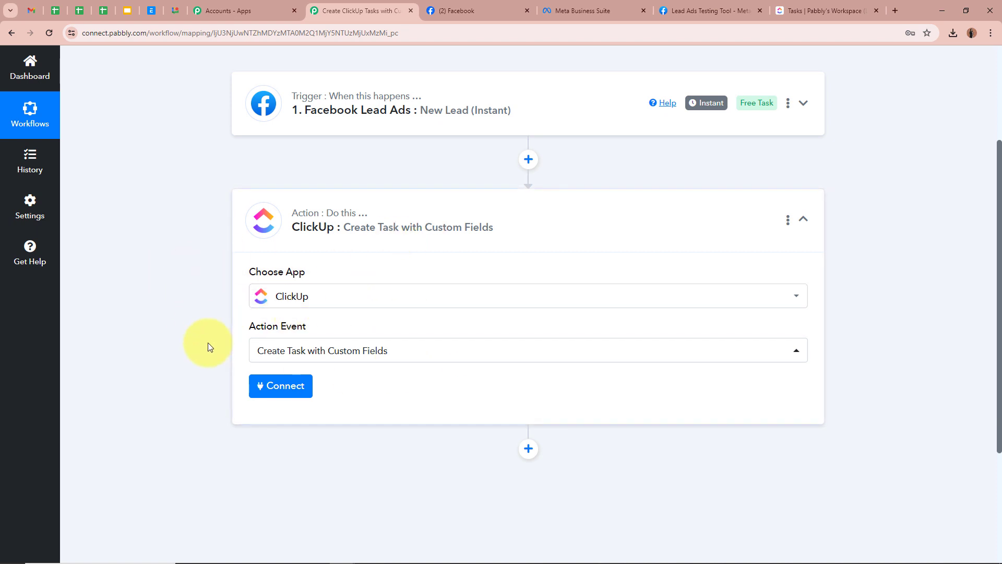
{"action": "scroll", "coordinate": [198, 340], "scroll_direction": "down", "scroll_amount": 2}
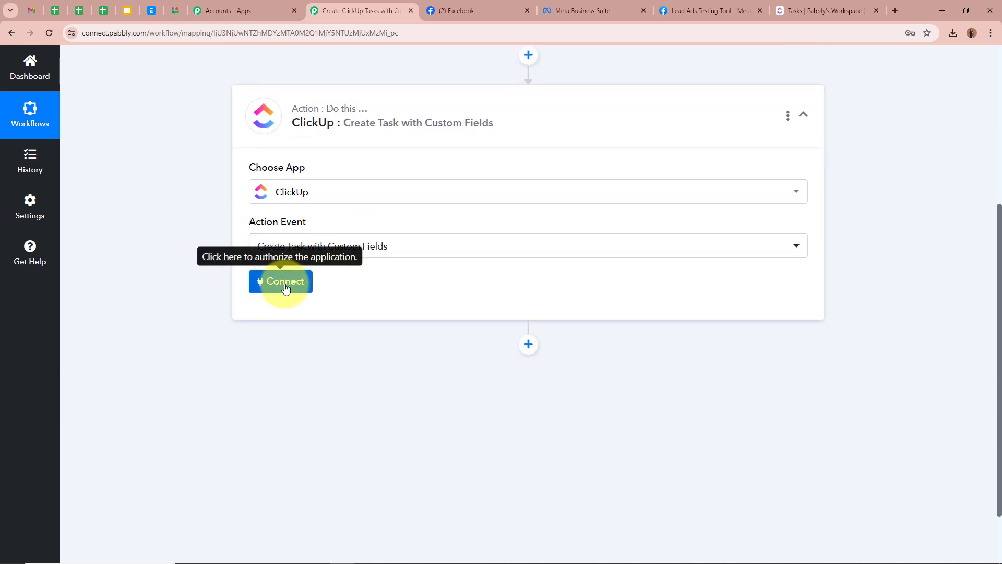
{"action": "left_click", "coordinate": [285, 288]}
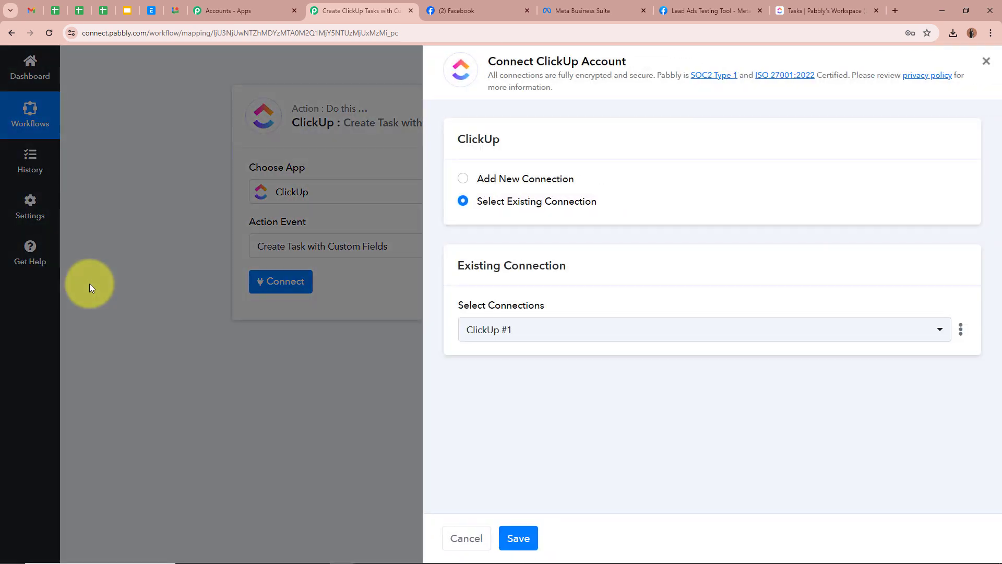
Add a new ClickUp #2 connection, then go to the ClickUp Tasks tab for the API token.
{"action": "left_click", "coordinate": [463, 179]}
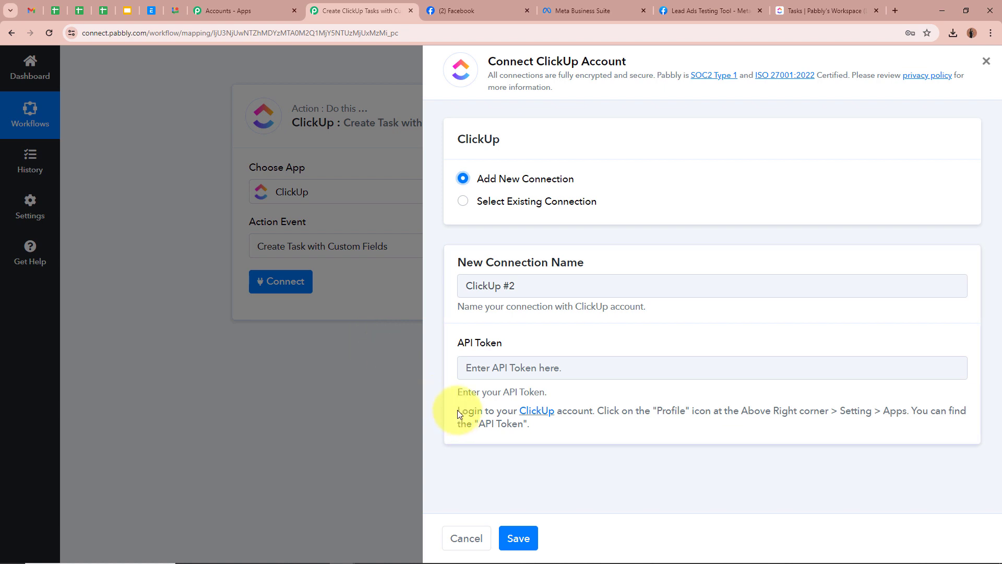
{"action": "left_click_drag", "start_coordinate": [458, 410], "coordinate": [578, 437]}
{"action": "left_click", "coordinate": [604, 432]}
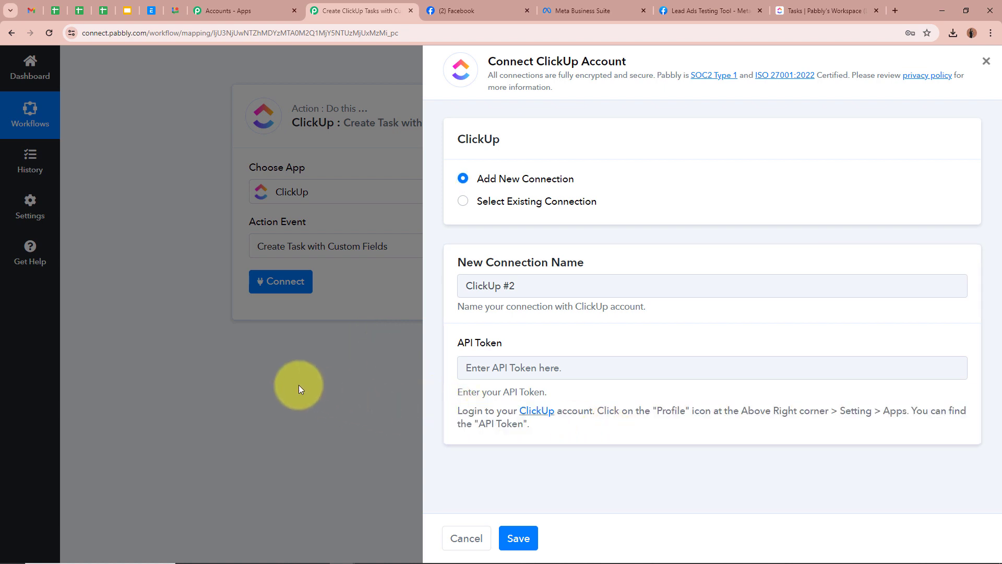
{"action": "left_click", "coordinate": [825, 5]}
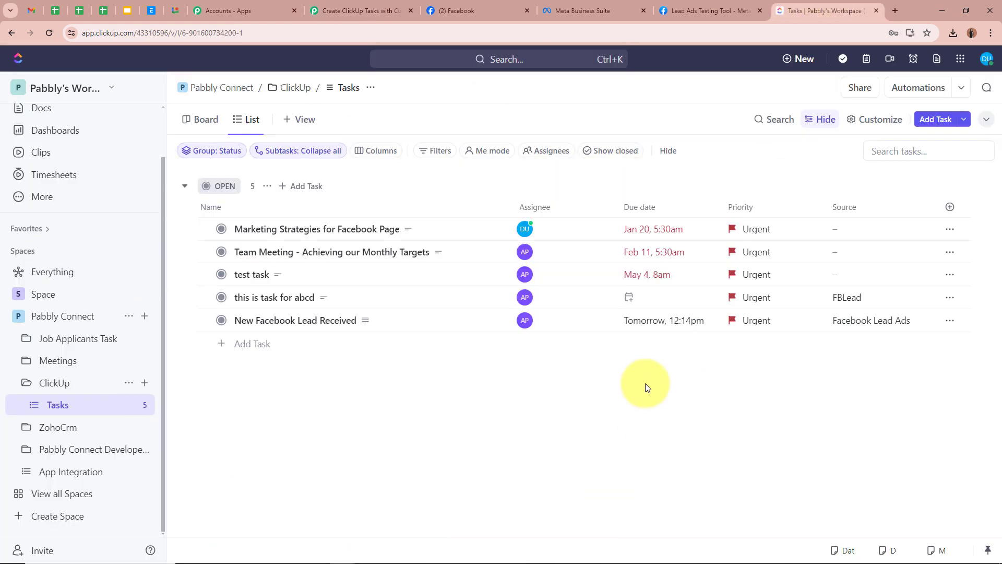
Copy the API token from ClickUp's Settings > Apps page and go back to Pabbly Connect.
{"action": "left_click", "coordinate": [990, 58]}
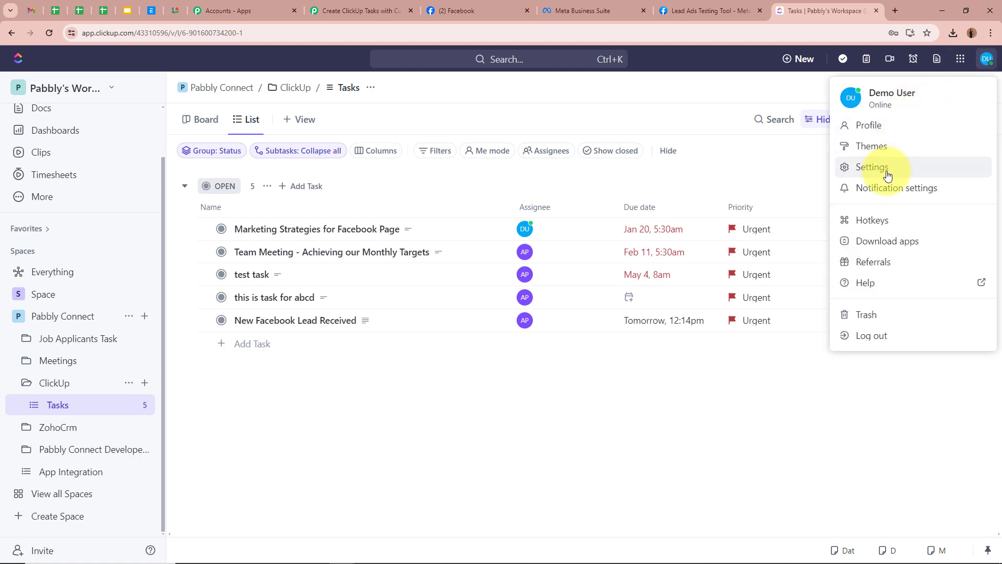
{"action": "left_click", "coordinate": [883, 168]}
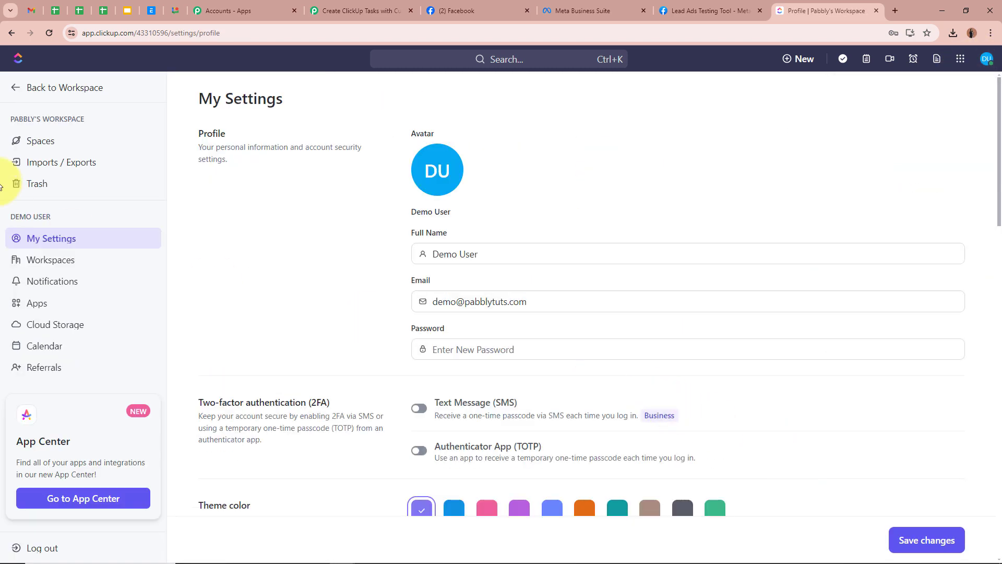
{"action": "left_click", "coordinate": [78, 303]}
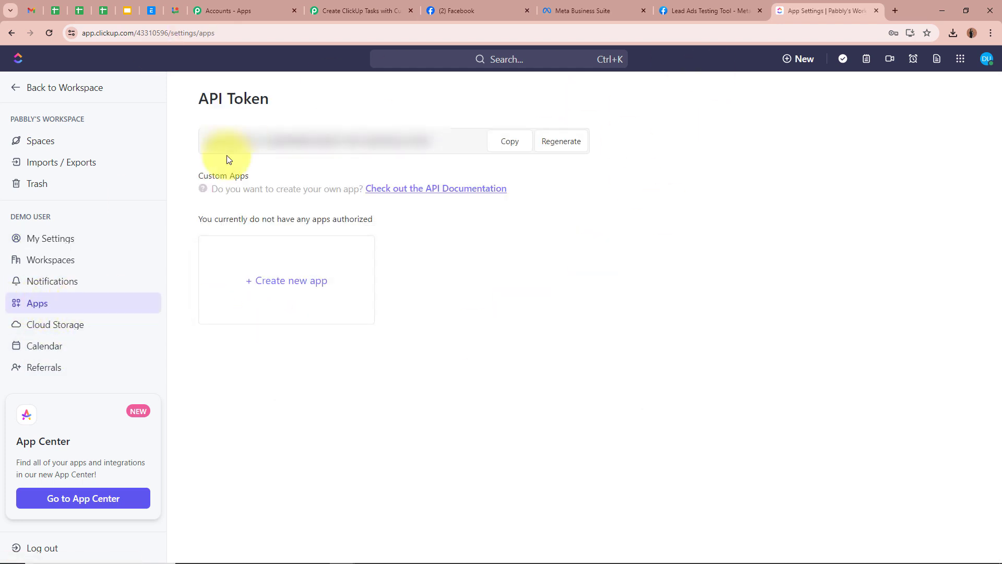
{"action": "left_click", "coordinate": [522, 149]}
{"action": "left_click", "coordinate": [402, 11]}
Paste the API token, save the ClickUp connection, and keep Pabbly's Workspace as workspace.
{"action": "left_click", "coordinate": [525, 361]}
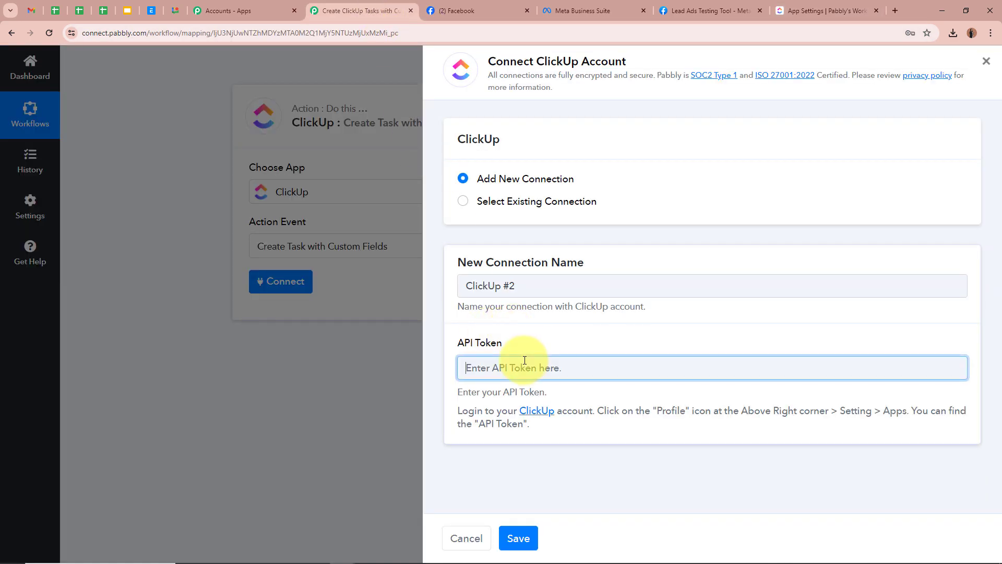
{"action": "key", "text": "ctrl+v"}
{"action": "left_click", "coordinate": [518, 538]}
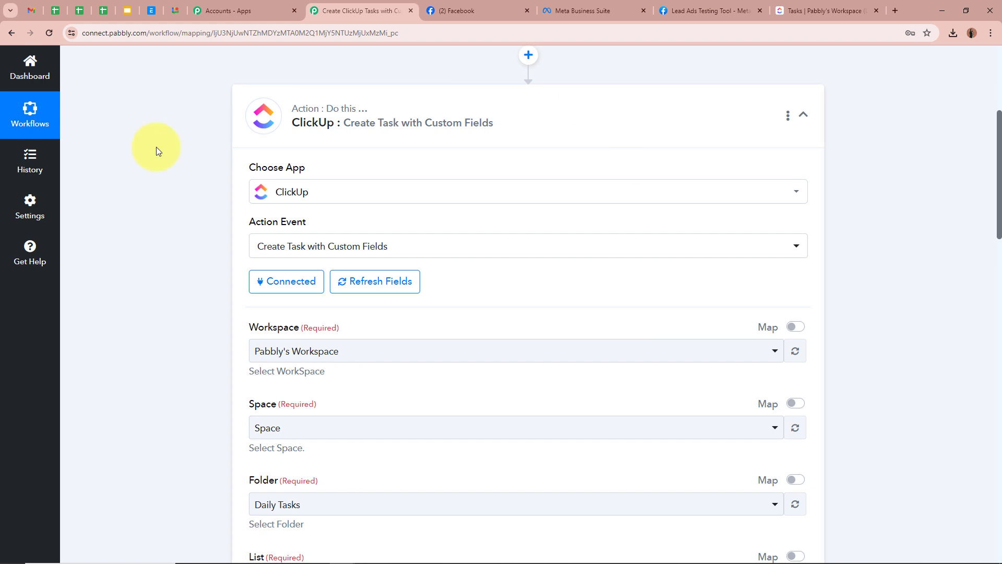
{"action": "scroll", "coordinate": [103, 228], "scroll_direction": "down", "scroll_amount": 4}
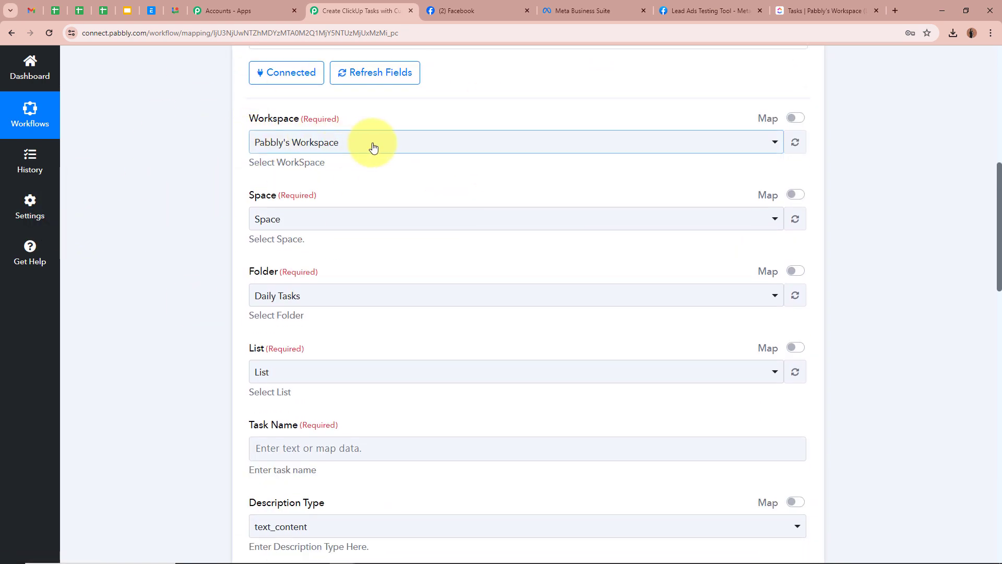
{"action": "left_click", "coordinate": [450, 147]}
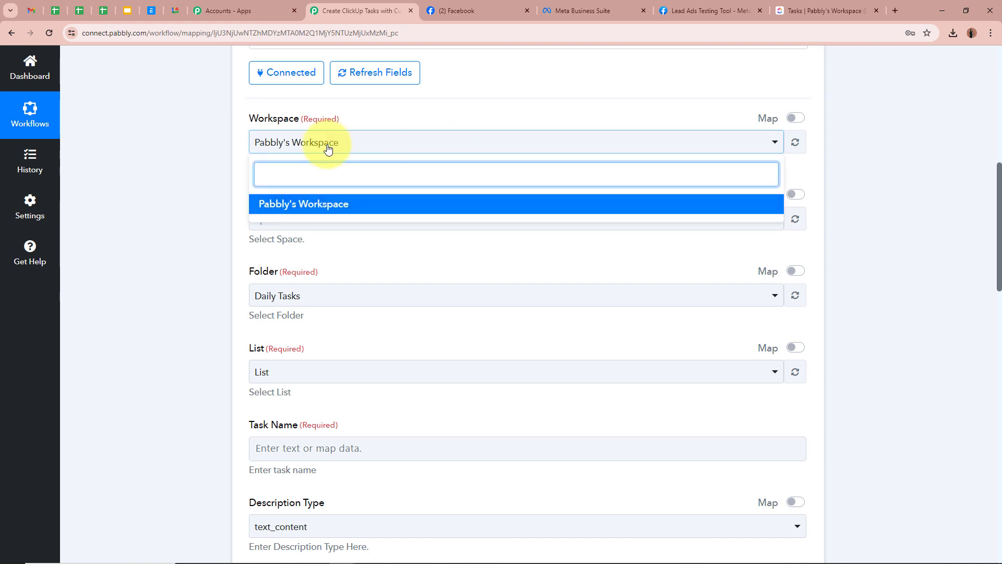
{"action": "left_click", "coordinate": [169, 149]}
Target Space Pabbly Connect, Folder ClickUp and List Tasks.
{"action": "scroll", "coordinate": [151, 141], "scroll_direction": "down", "scroll_amount": 2}
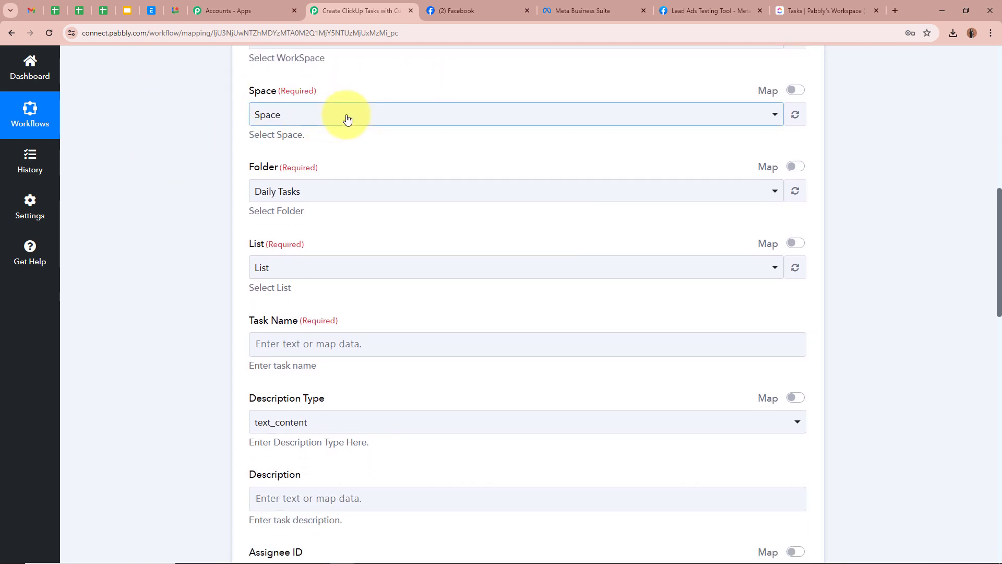
{"action": "left_click", "coordinate": [343, 119]}
{"action": "left_click", "coordinate": [302, 199]}
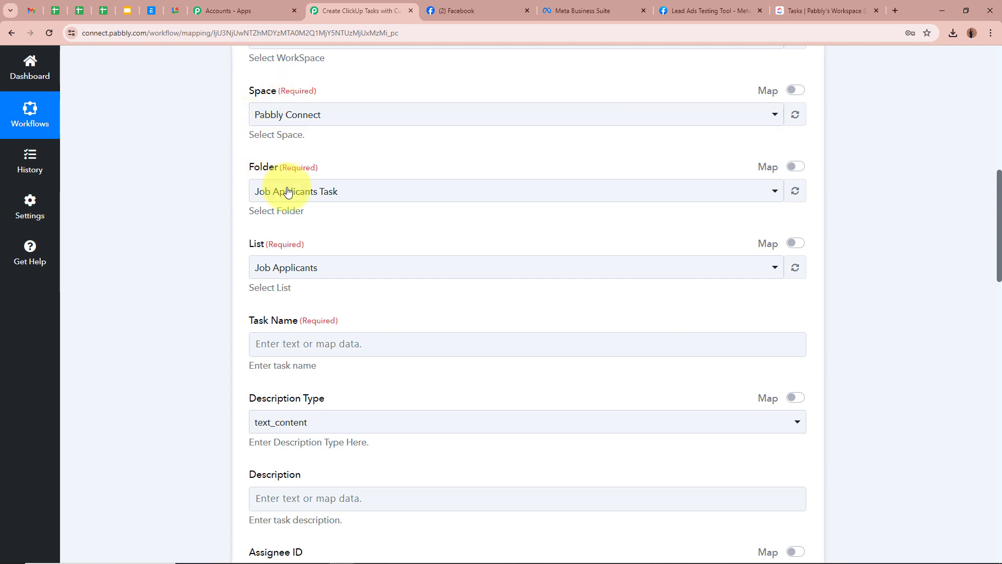
{"action": "left_click", "coordinate": [309, 190]}
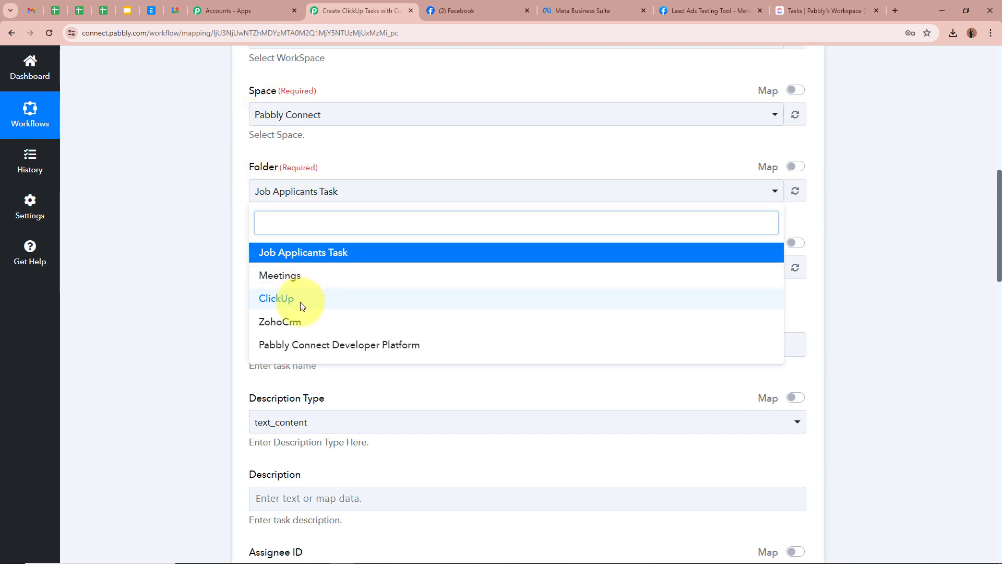
{"action": "left_click", "coordinate": [276, 301]}
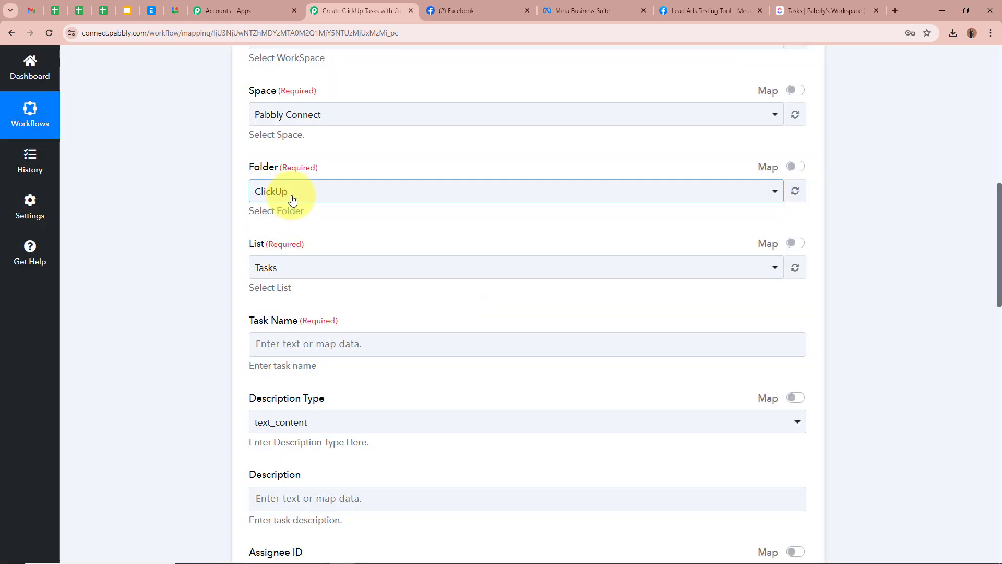
{"action": "left_click", "coordinate": [293, 200]}
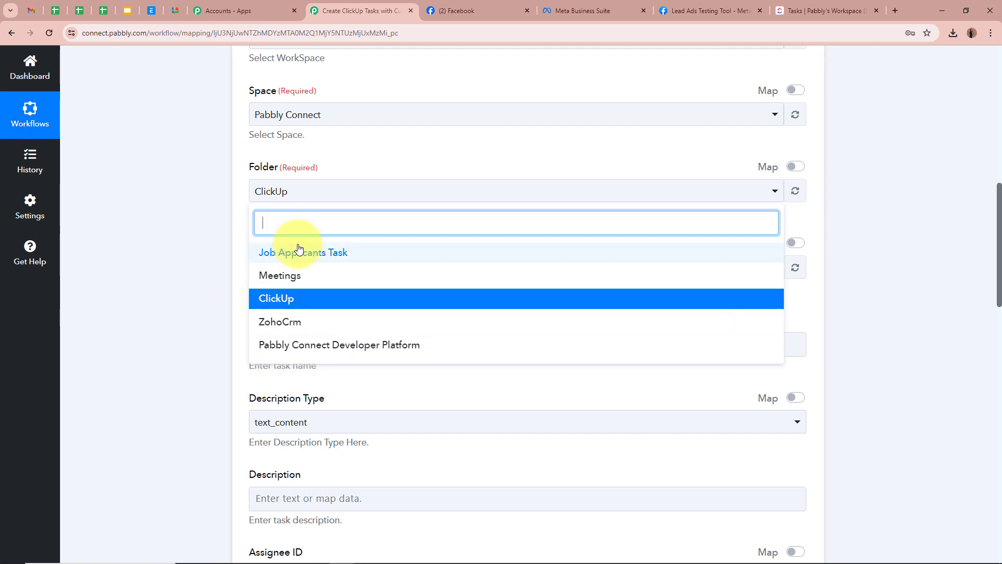
{"action": "left_click", "coordinate": [169, 215]}
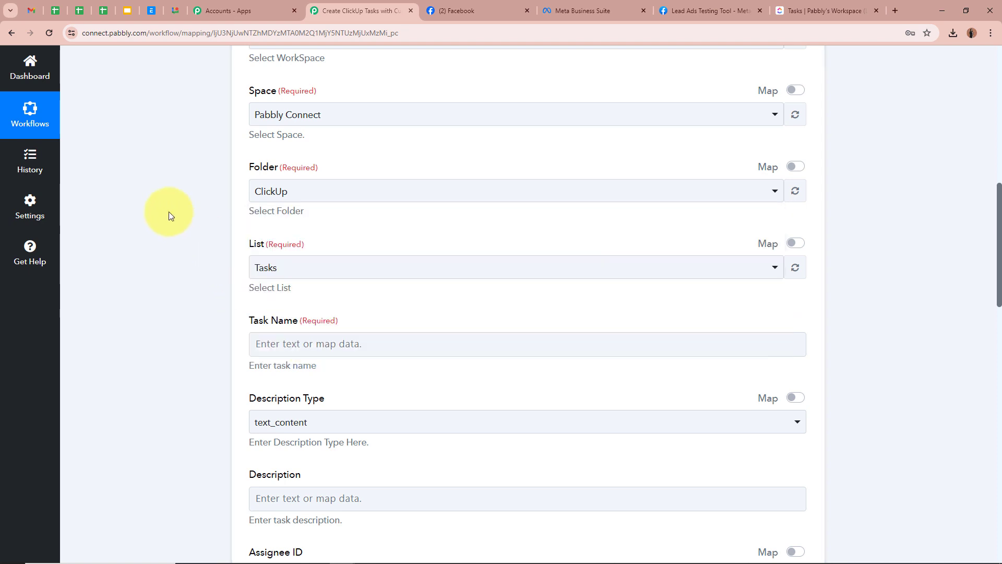
{"action": "scroll", "coordinate": [169, 211], "scroll_direction": "down", "scroll_amount": 2}
{"action": "left_click", "coordinate": [291, 165]}
{"action": "left_click", "coordinate": [175, 176]}
Enter 'New Facebook Lead Received' as the Task Name.
{"action": "scroll", "coordinate": [173, 176], "scroll_direction": "down", "scroll_amount": 1}
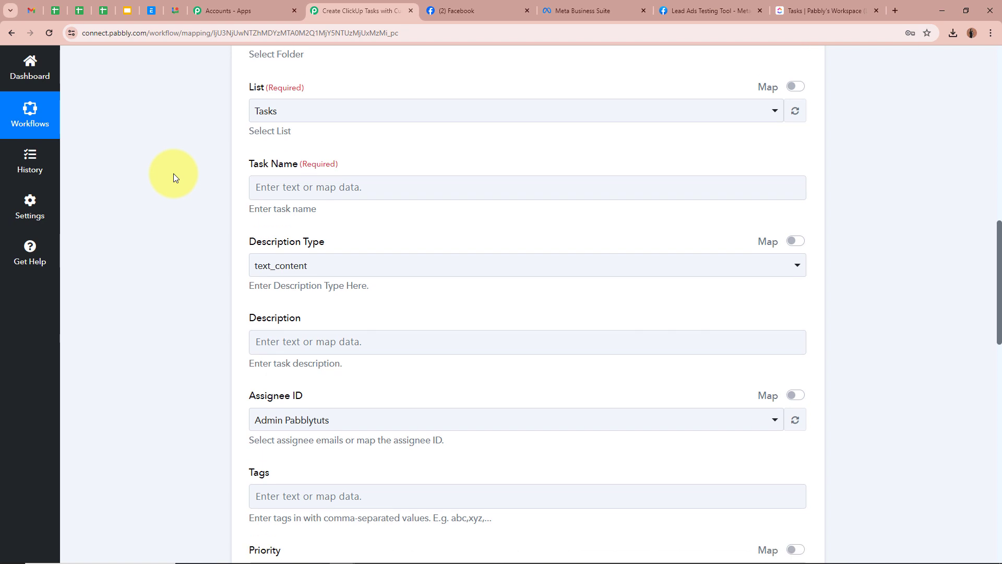
{"action": "left_click", "coordinate": [414, 184]}
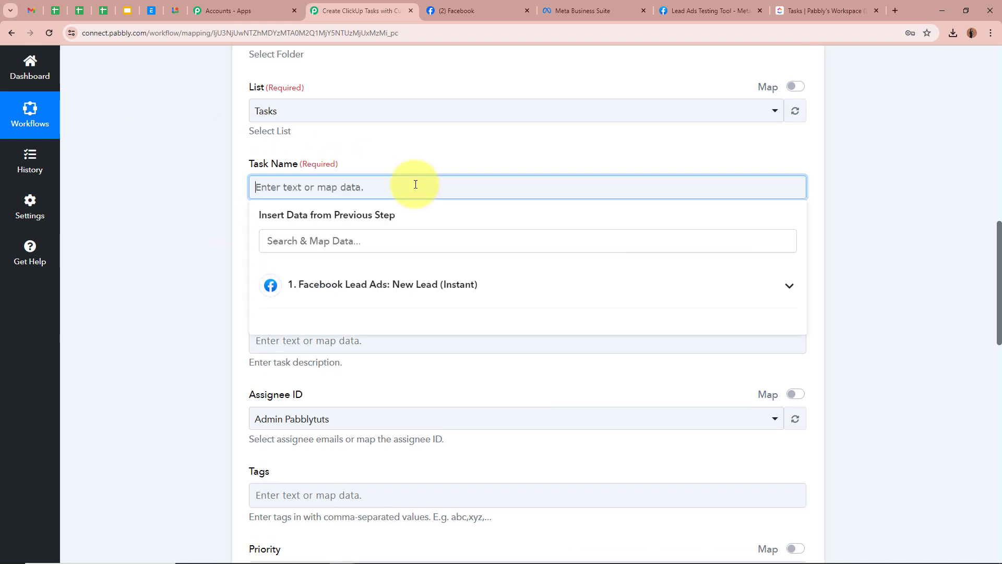
{"action": "type", "text": "New Facebook Lead Received"}
{"action": "left_click", "coordinate": [574, 170]}
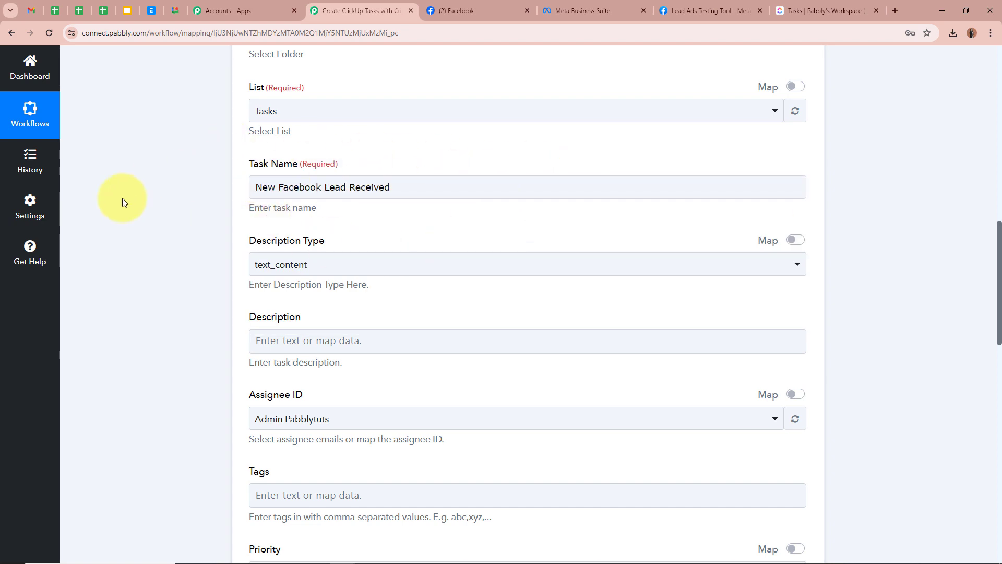
{"action": "scroll", "coordinate": [139, 205], "scroll_direction": "down", "scroll_amount": 1}
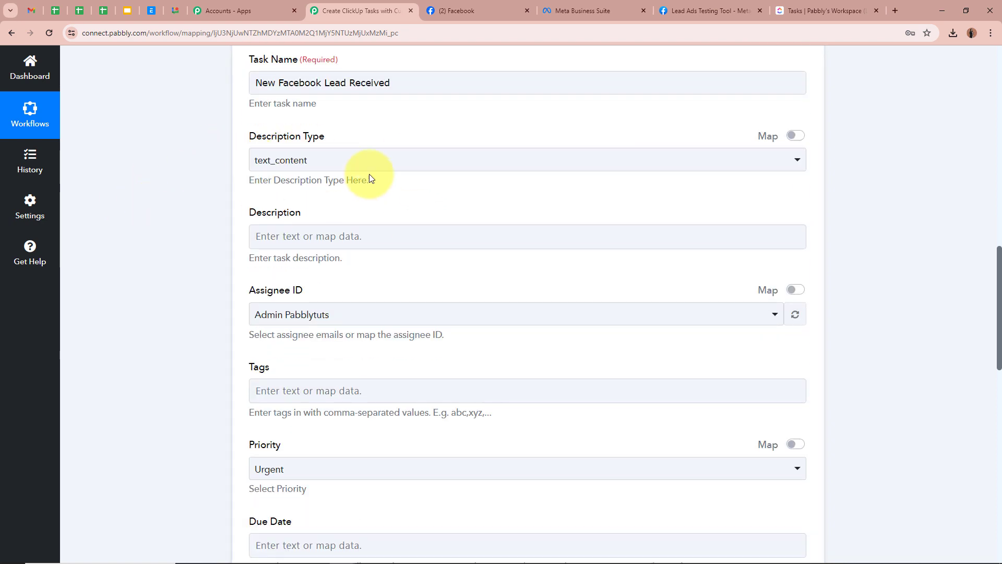
{"action": "left_click", "coordinate": [359, 160]}
{"action": "left_click", "coordinate": [344, 222]}
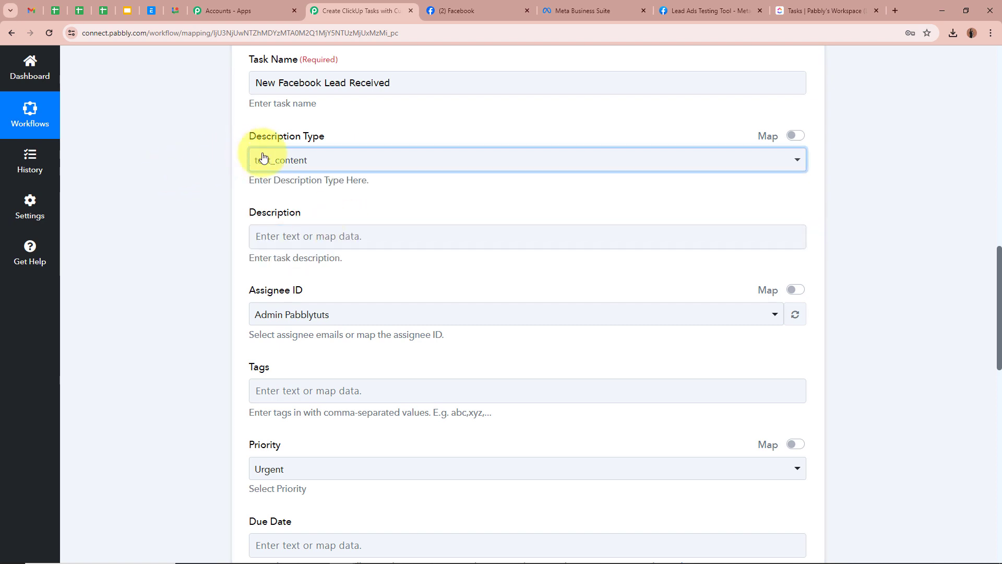
{"action": "scroll", "coordinate": [175, 202], "scroll_direction": "down", "scroll_amount": 2}
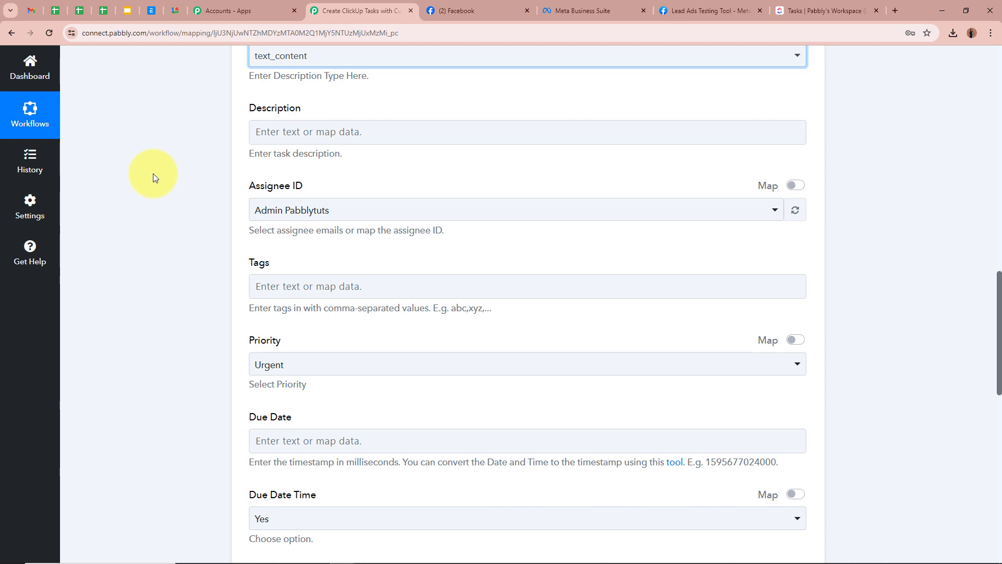
Paste the New Facebook Lead Task template with Name, Phone Number and Email lines into Description.
{"action": "key", "text": "Tab"}
{"action": "key", "text": "ctrl+v"}
{"action": "scroll", "coordinate": [154, 296], "scroll_direction": "up", "scroll_amount": 3}
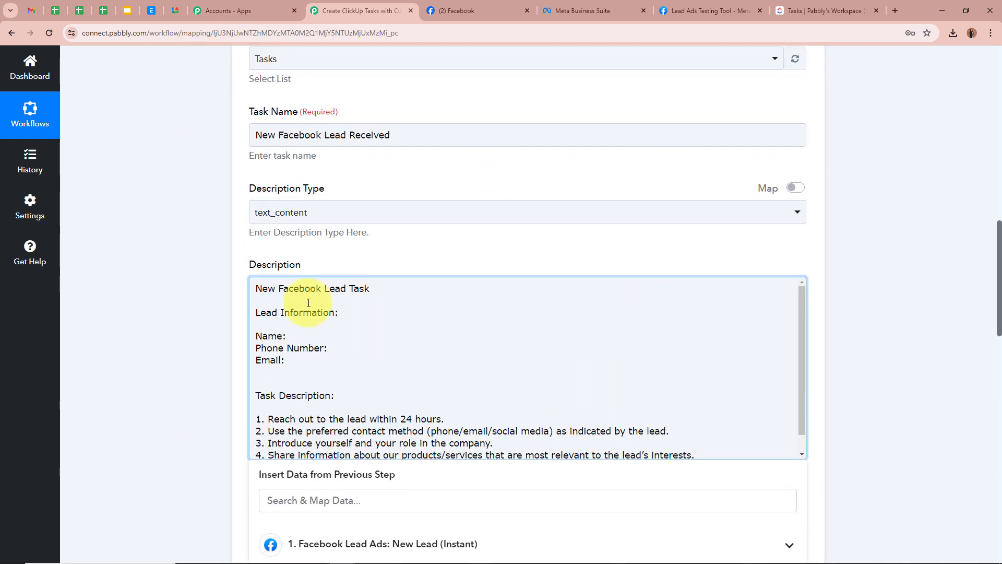
{"action": "scroll", "coordinate": [171, 301], "scroll_direction": "down", "scroll_amount": 2}
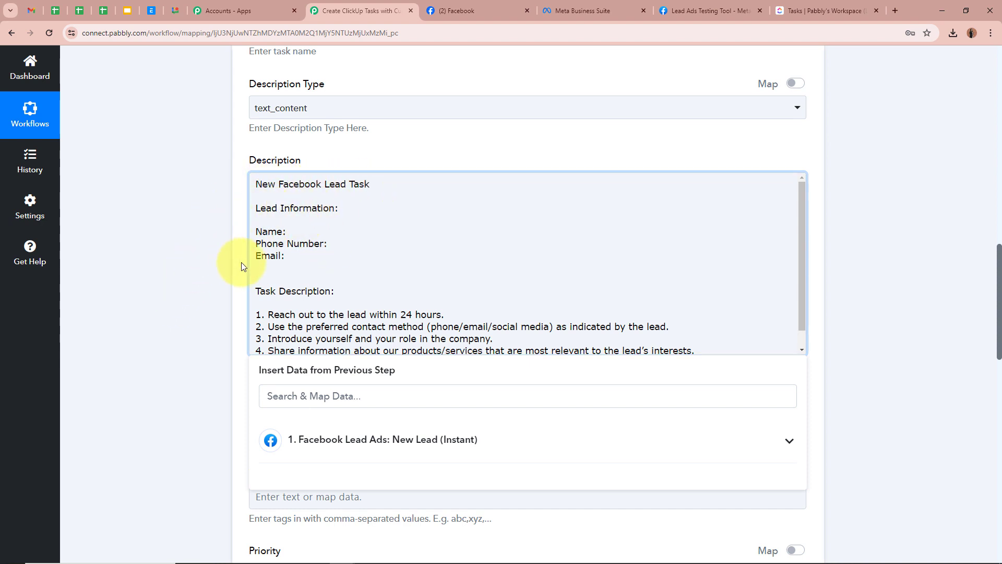
{"action": "scroll", "coordinate": [212, 266], "scroll_direction": "down", "scroll_amount": 2}
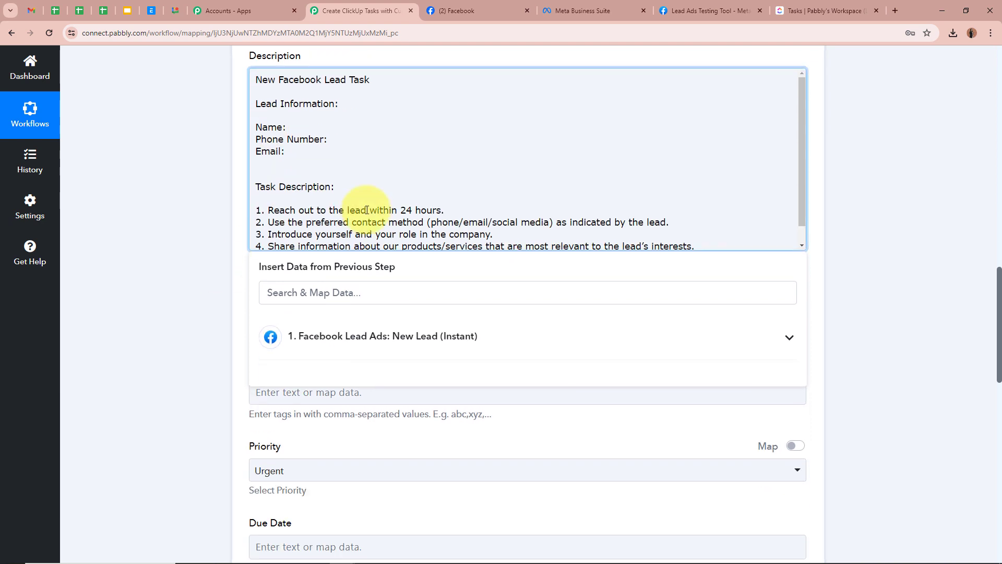
{"action": "scroll", "coordinate": [376, 197], "scroll_direction": "down", "scroll_amount": 1}
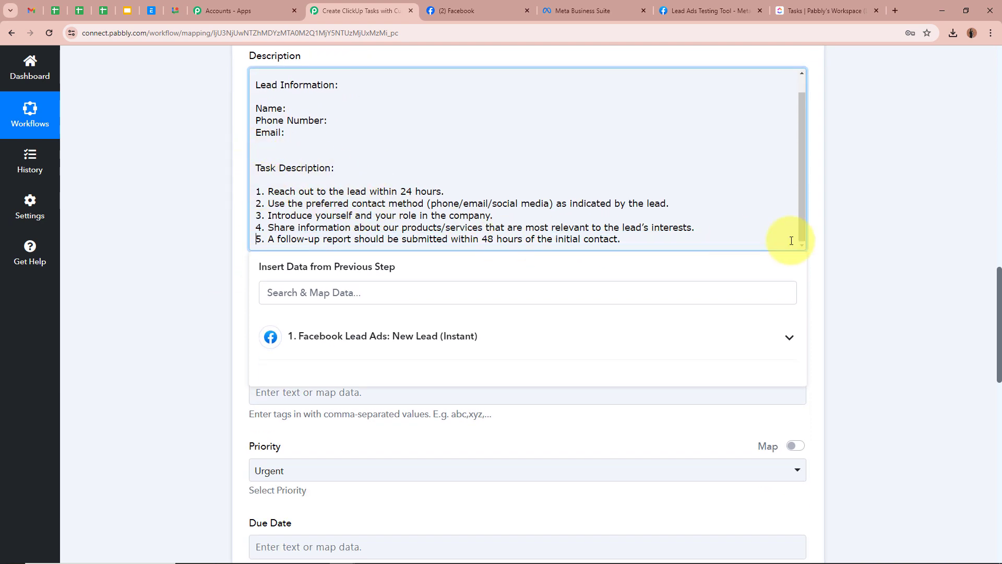
{"action": "scroll", "coordinate": [615, 208], "scroll_direction": "up", "scroll_amount": 1}
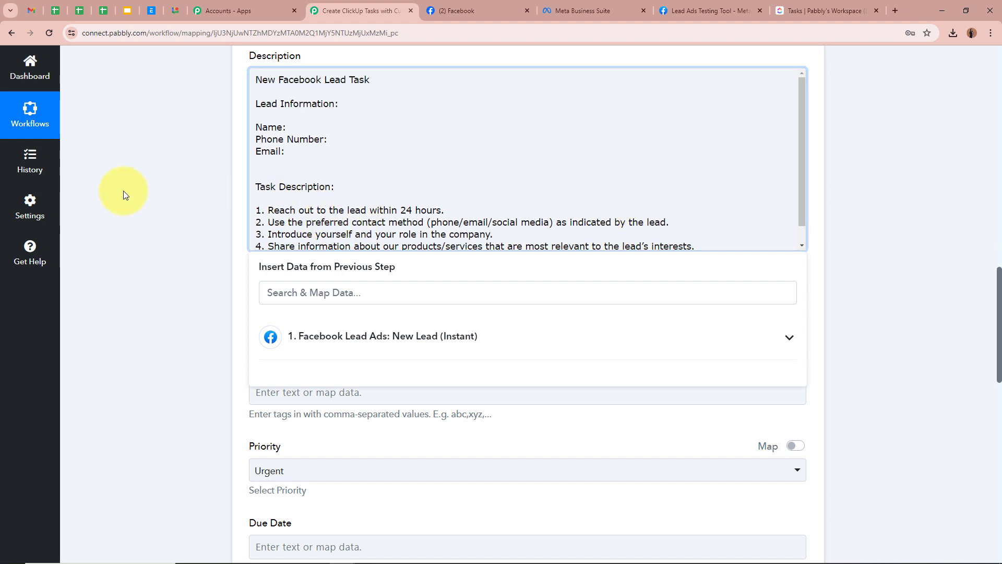
{"action": "scroll", "coordinate": [128, 192], "scroll_direction": "up", "scroll_amount": 1}
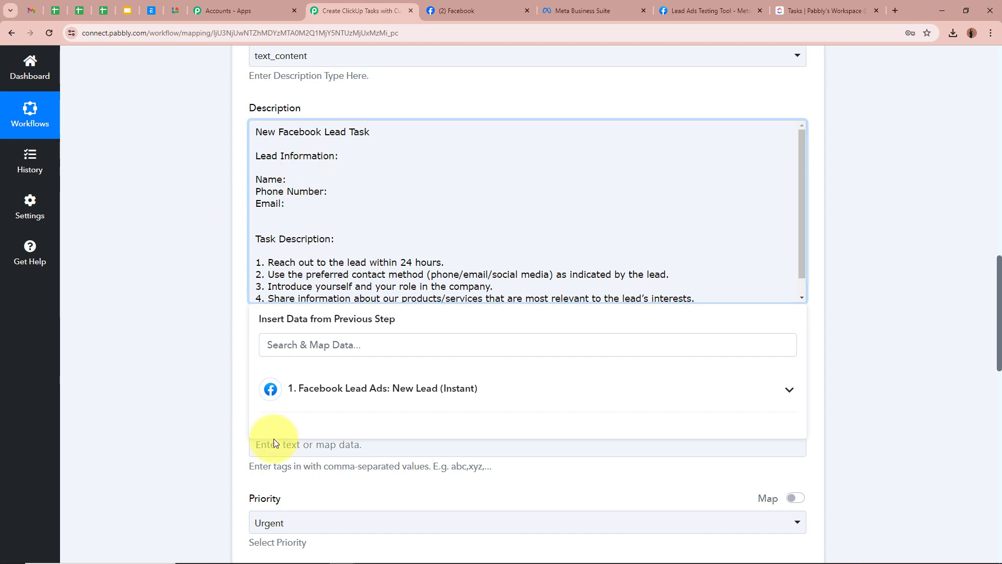
{"action": "scroll", "coordinate": [451, 397], "scroll_direction": "up", "scroll_amount": 15}
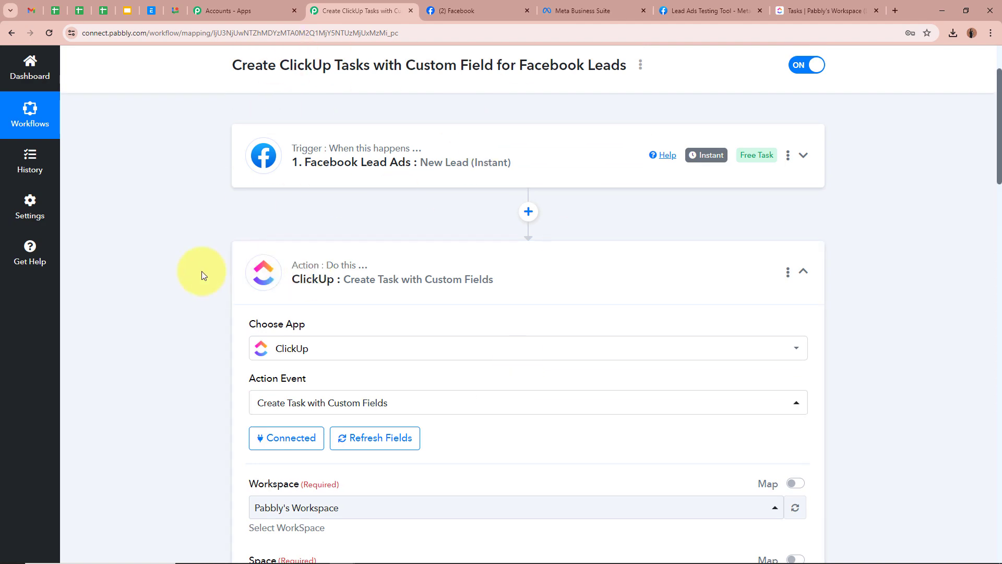
{"action": "scroll", "coordinate": [203, 275], "scroll_direction": "down", "scroll_amount": 15}
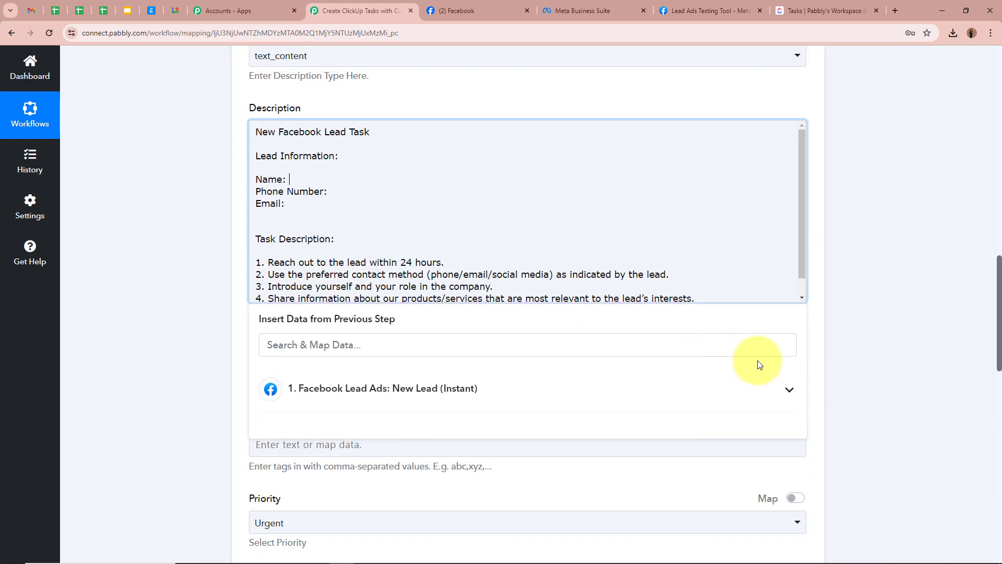
Insert the Facebook lead's Full Name after 'Name:' in the description.
{"action": "left_click", "coordinate": [789, 391]}
{"action": "scroll", "coordinate": [868, 396], "scroll_direction": "down", "scroll_amount": 2}
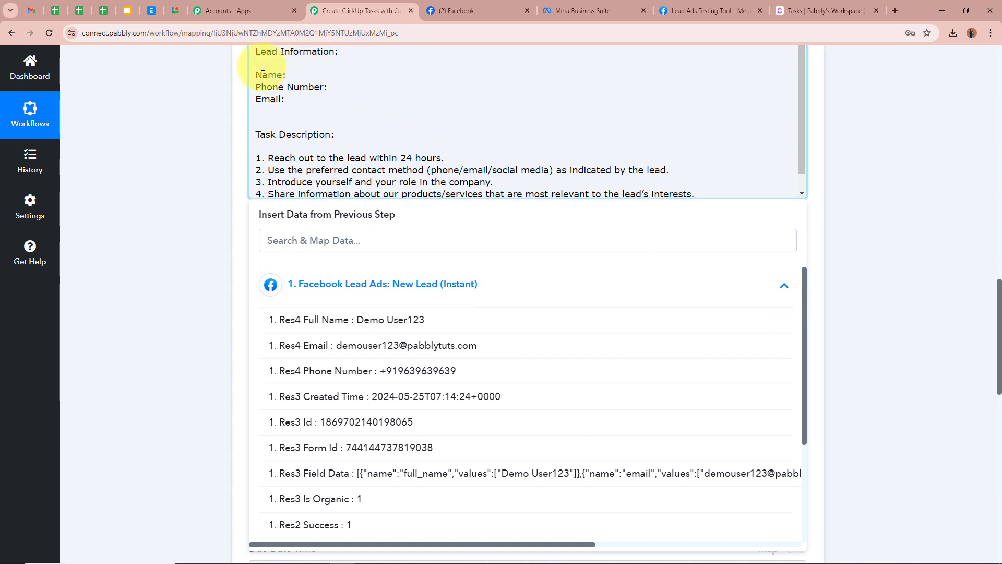
{"action": "left_click", "coordinate": [354, 320]}
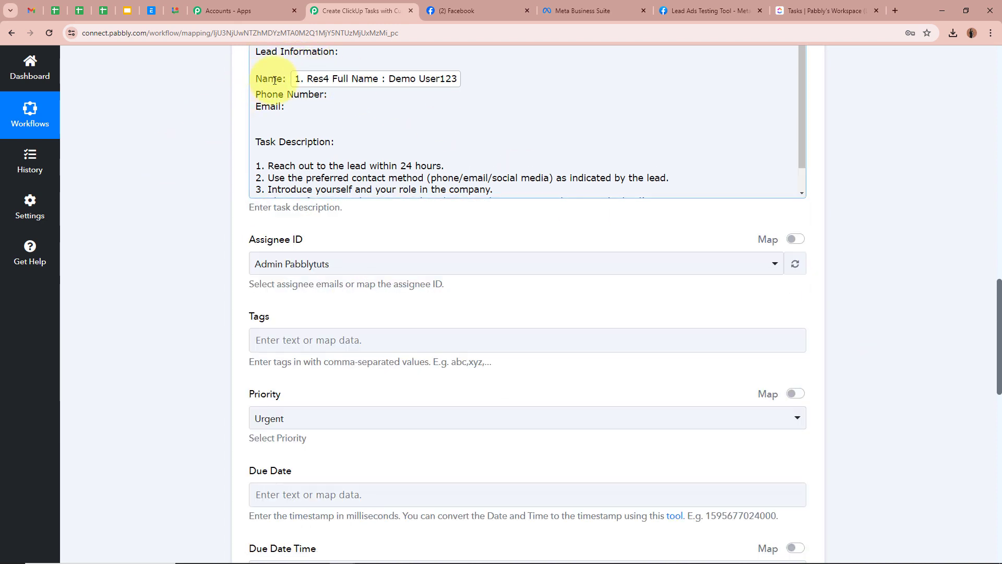
{"action": "left_click", "coordinate": [108, 134]}
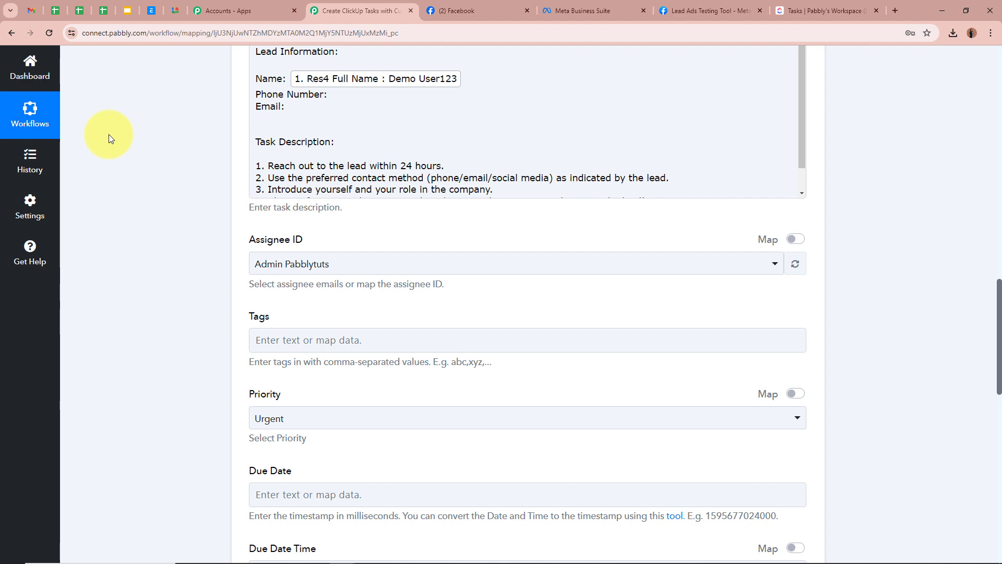
{"action": "left_click", "coordinate": [353, 90]}
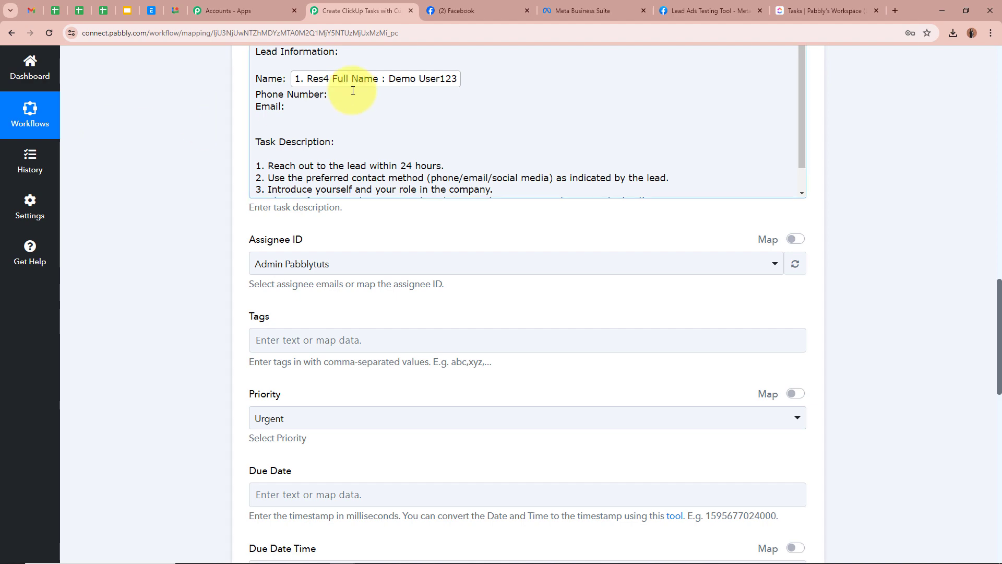
Insert the lead's Phone Number after 'Phone Number:'.
{"action": "scroll", "coordinate": [358, 115], "scroll_direction": "up", "scroll_amount": 15}
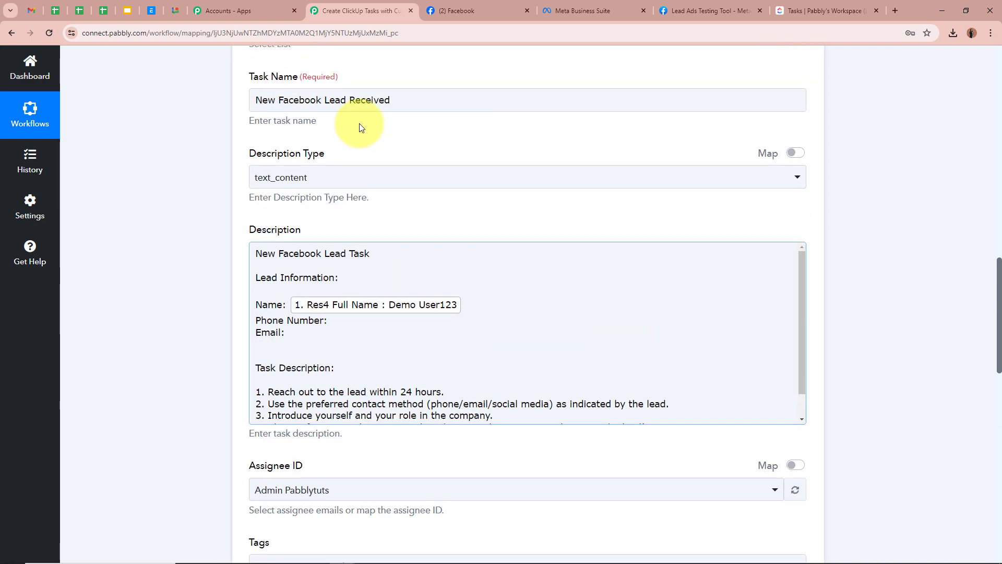
{"action": "scroll", "coordinate": [172, 105], "scroll_direction": "down", "scroll_amount": 13}
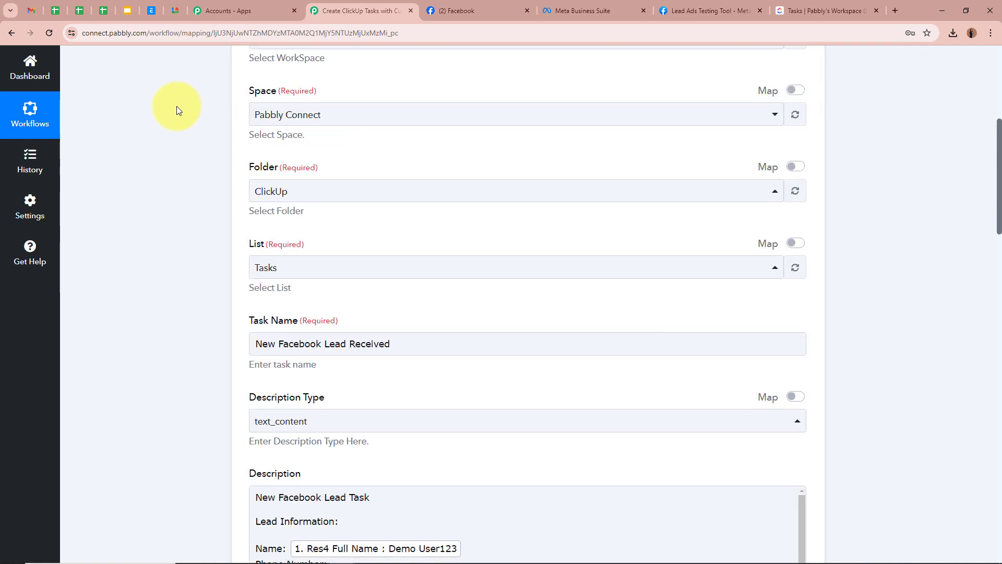
{"action": "left_click", "coordinate": [371, 247]}
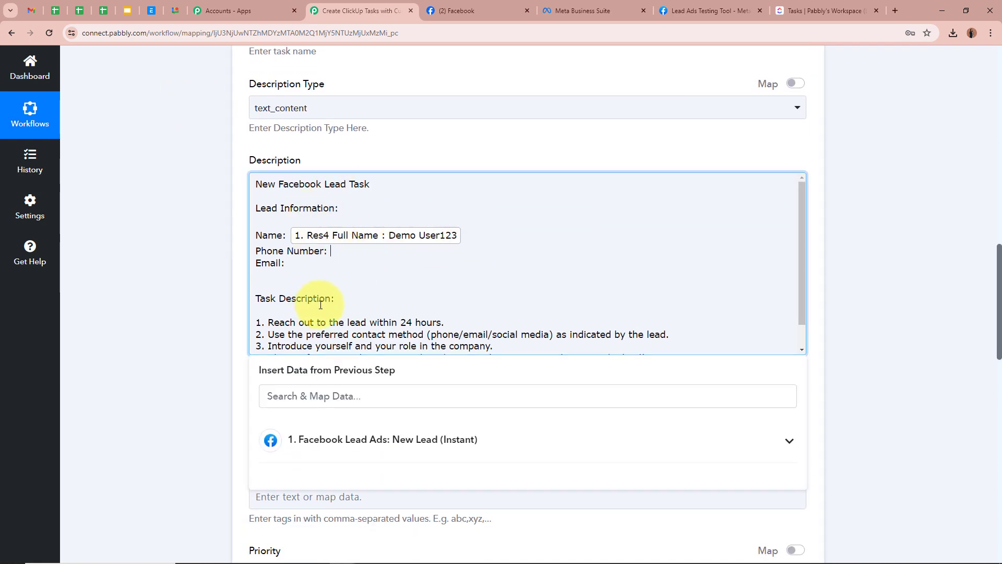
{"action": "left_click", "coordinate": [463, 441]}
{"action": "left_click", "coordinate": [384, 526]}
Insert the lead's Email after 'Email:'.
{"action": "left_click", "coordinate": [353, 278]}
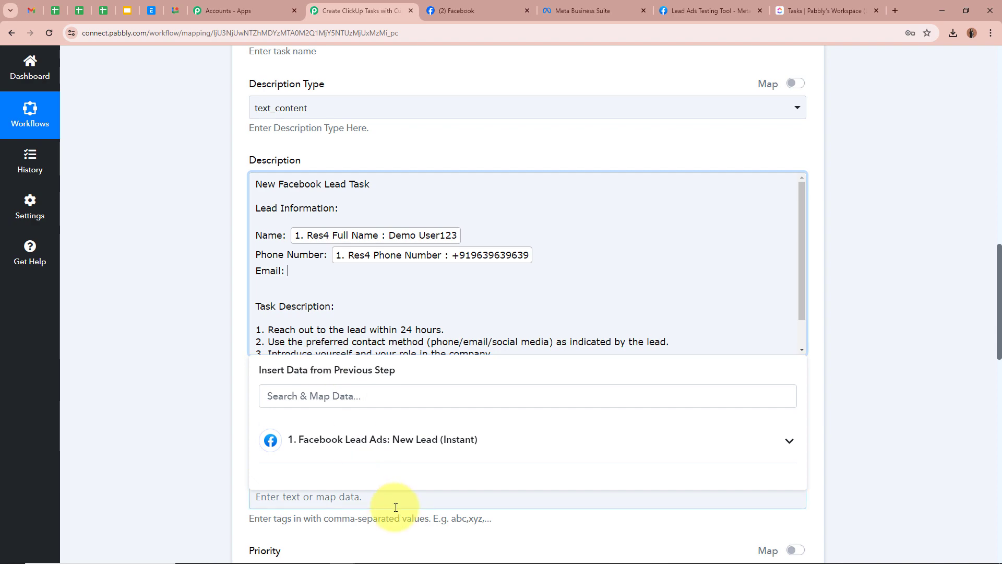
{"action": "left_click", "coordinate": [409, 440]}
{"action": "scroll", "coordinate": [381, 523], "scroll_direction": "down", "scroll_amount": 3}
{"action": "scroll", "coordinate": [389, 452], "scroll_direction": "up", "scroll_amount": 2}
{"action": "scroll", "coordinate": [390, 452], "scroll_direction": "up", "scroll_amount": 1}
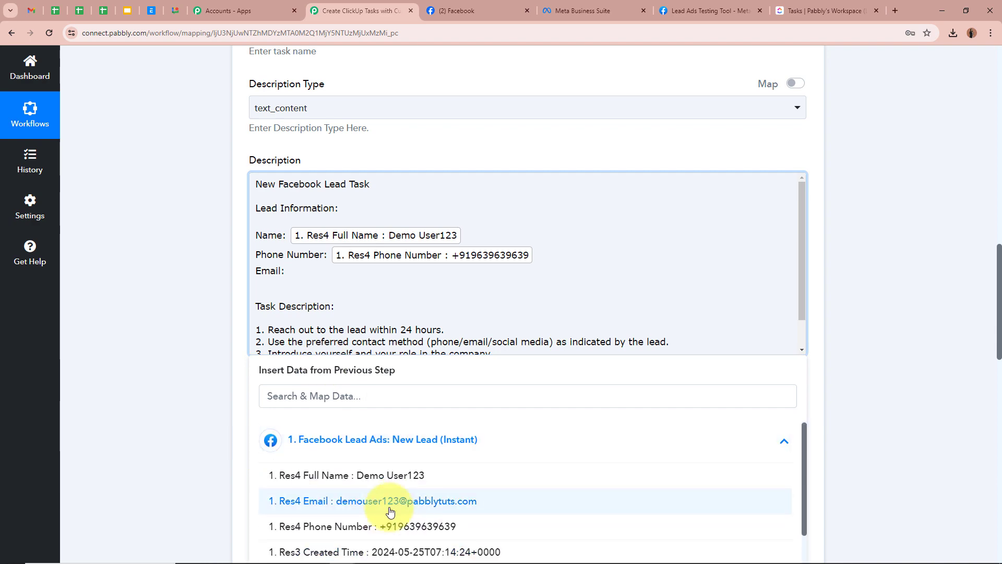
{"action": "left_click", "coordinate": [459, 501]}
{"action": "left_click", "coordinate": [144, 349]}
{"action": "scroll", "coordinate": [376, 205], "scroll_direction": "down", "scroll_amount": 1}
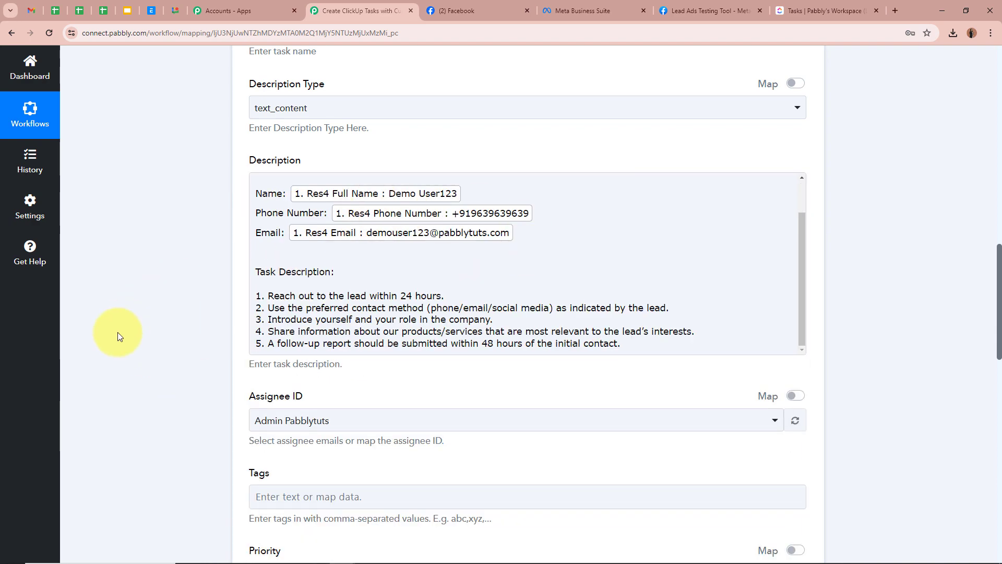
{"action": "scroll", "coordinate": [157, 324], "scroll_direction": "down", "scroll_amount": 4}
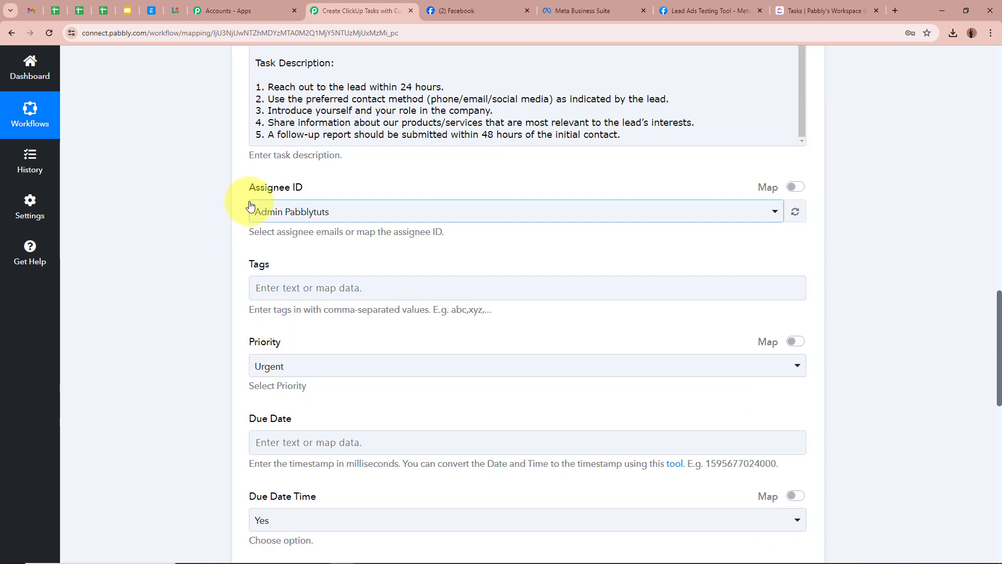
Choose the admin account in the Assignee ID dropdown.
{"action": "left_click", "coordinate": [340, 212]}
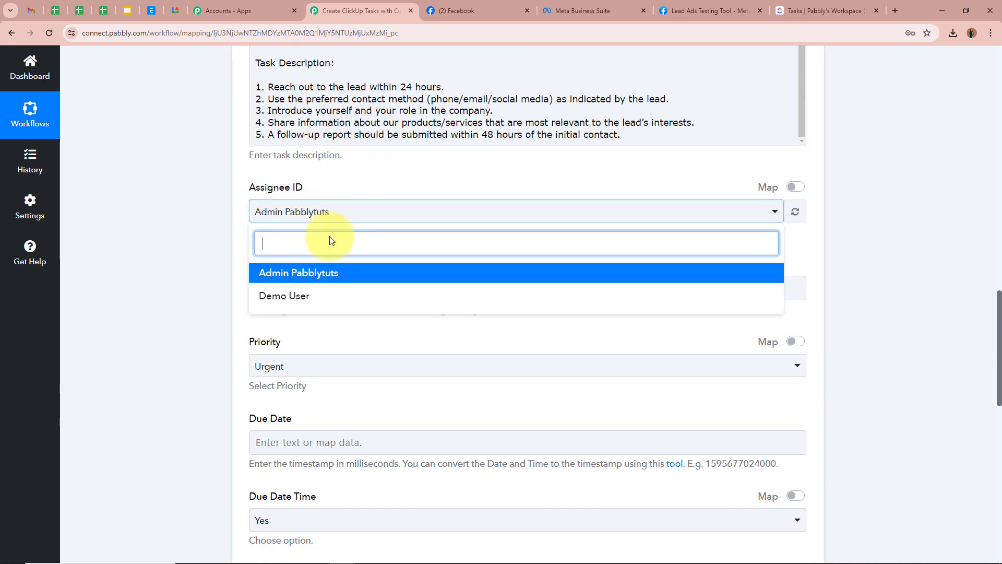
{"action": "left_click", "coordinate": [320, 273]}
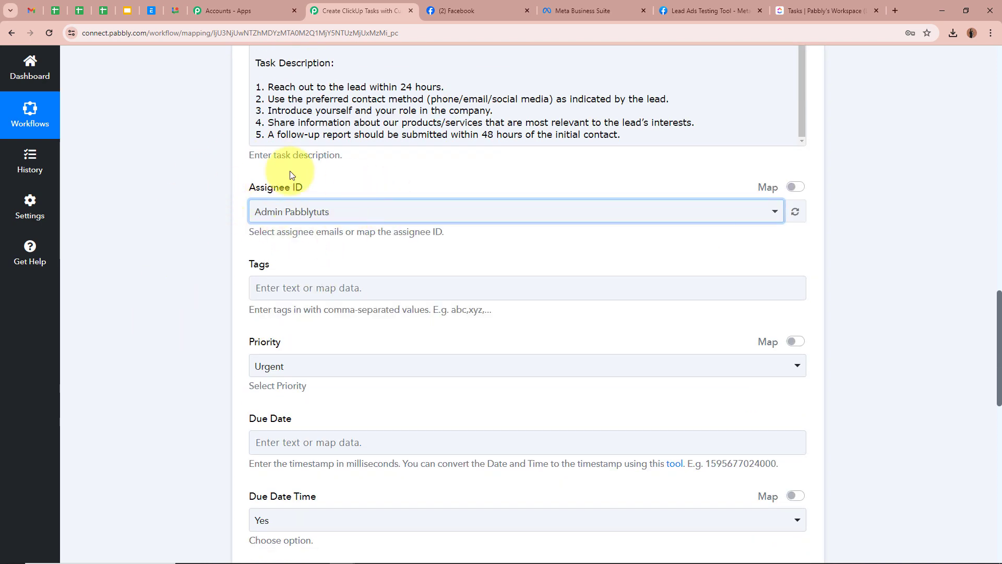
{"action": "scroll", "coordinate": [195, 315], "scroll_direction": "down", "scroll_amount": 2}
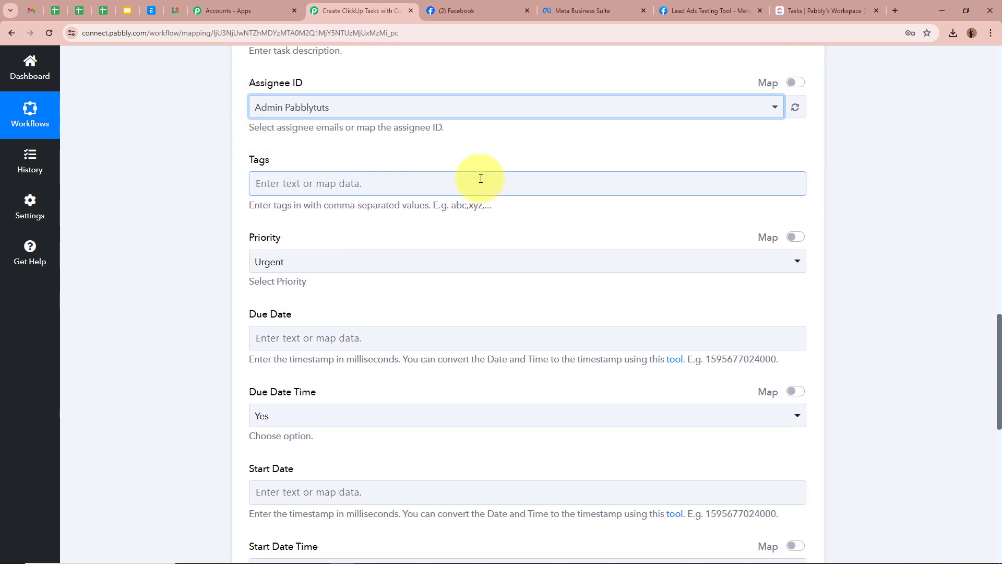
{"action": "scroll", "coordinate": [159, 236], "scroll_direction": "down", "scroll_amount": 1}
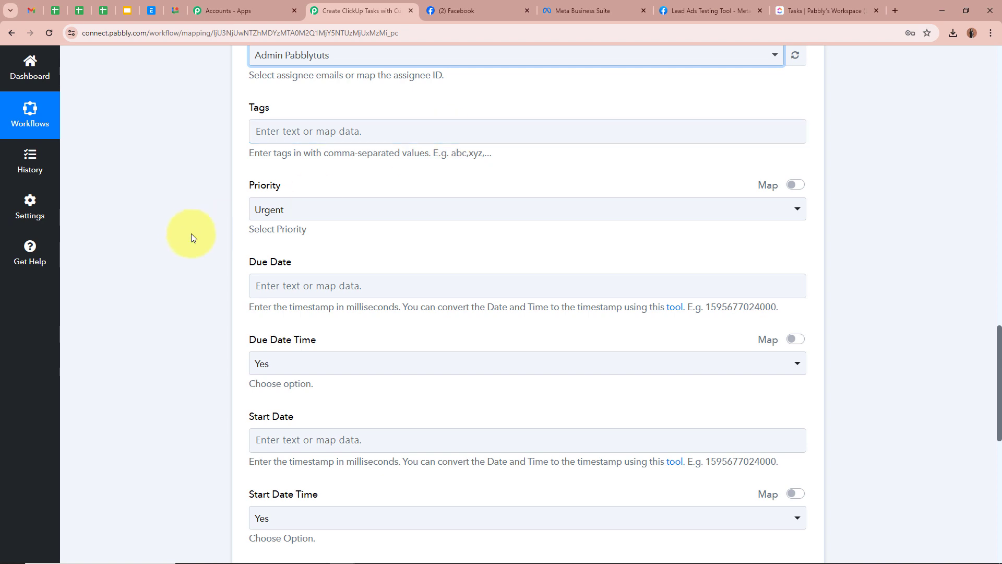
{"action": "scroll", "coordinate": [187, 234], "scroll_direction": "down", "scroll_amount": 1}
{"action": "left_click", "coordinate": [371, 163]}
{"action": "left_click", "coordinate": [340, 217]}
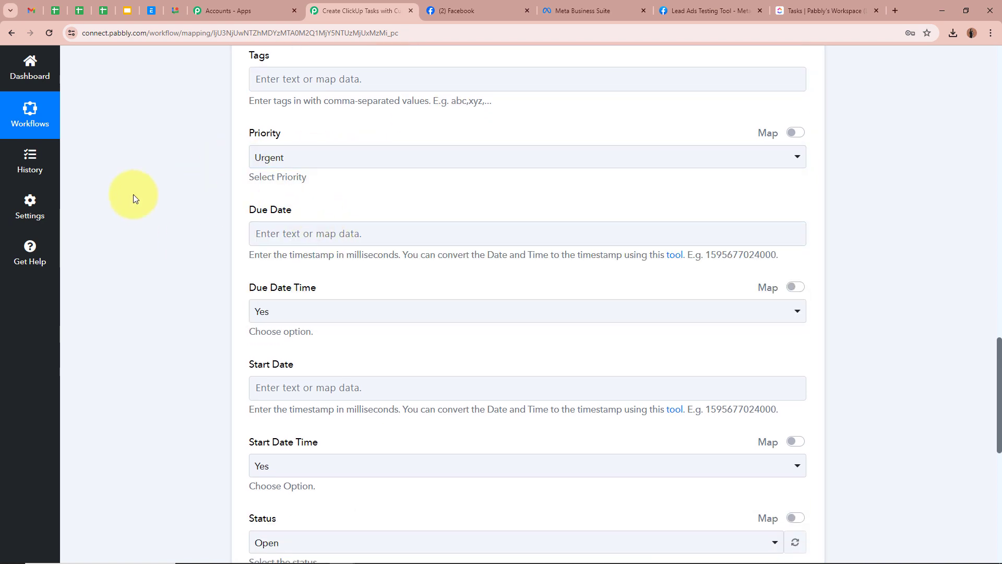
{"action": "scroll", "coordinate": [209, 196], "scroll_direction": "down", "scroll_amount": 1}
{"action": "left_click", "coordinate": [274, 177]}
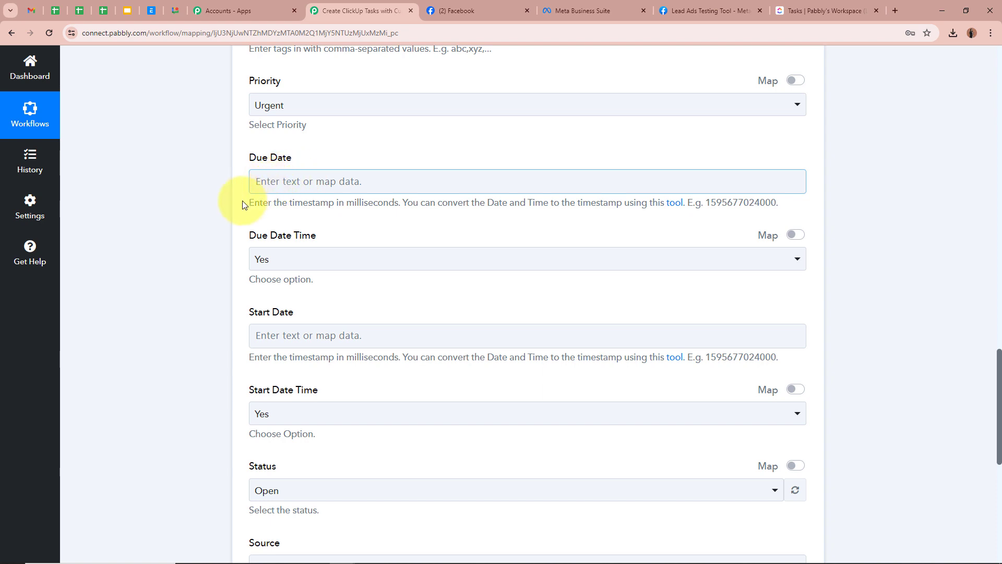
{"action": "left_click_drag", "start_coordinate": [246, 203], "coordinate": [757, 202]}
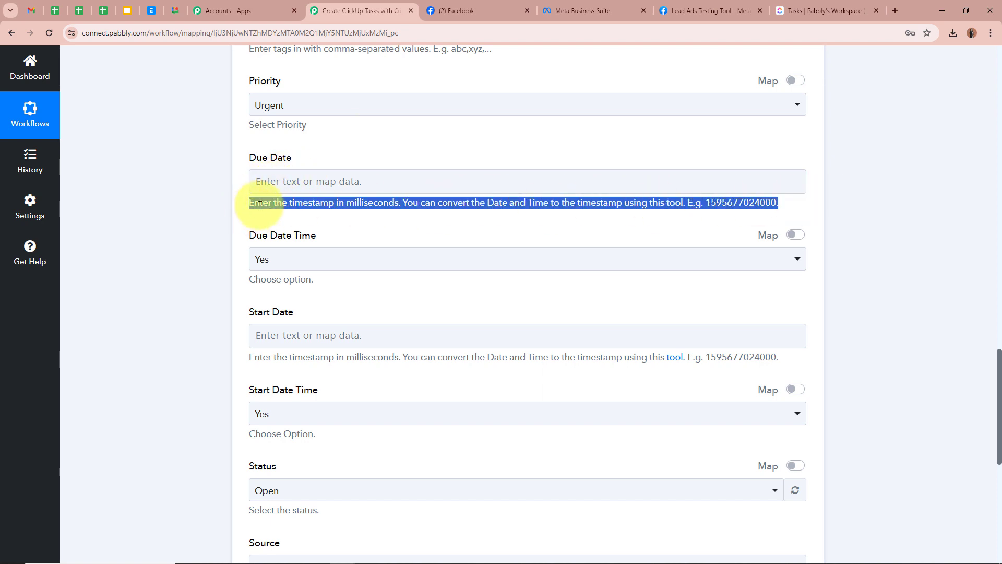
{"action": "left_click", "coordinate": [288, 201]}
{"action": "left_click_drag", "start_coordinate": [293, 199], "coordinate": [391, 206]}
{"action": "left_click", "coordinate": [255, 216]}
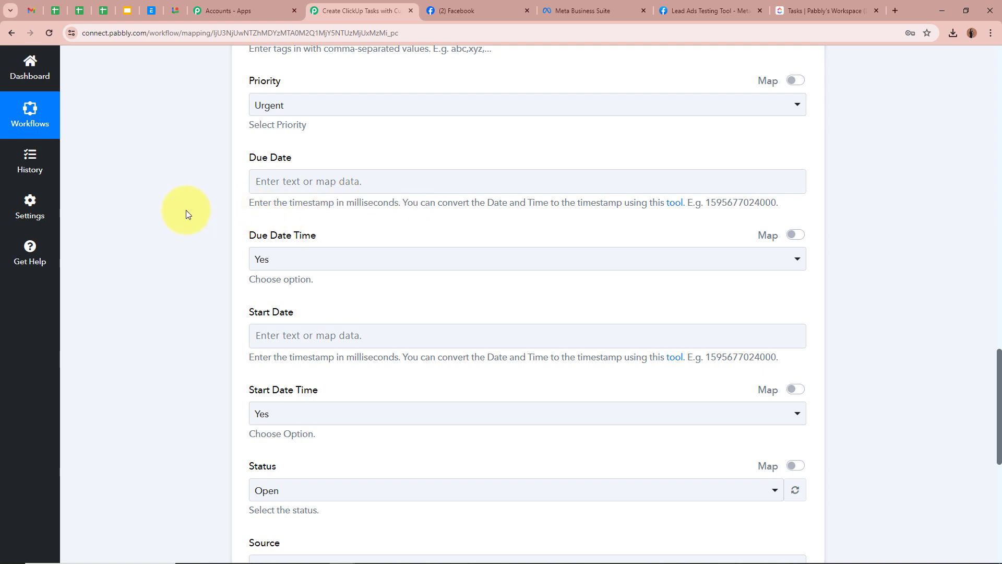
{"action": "left_click", "coordinate": [323, 181]}
{"action": "left_click", "coordinate": [396, 280]}
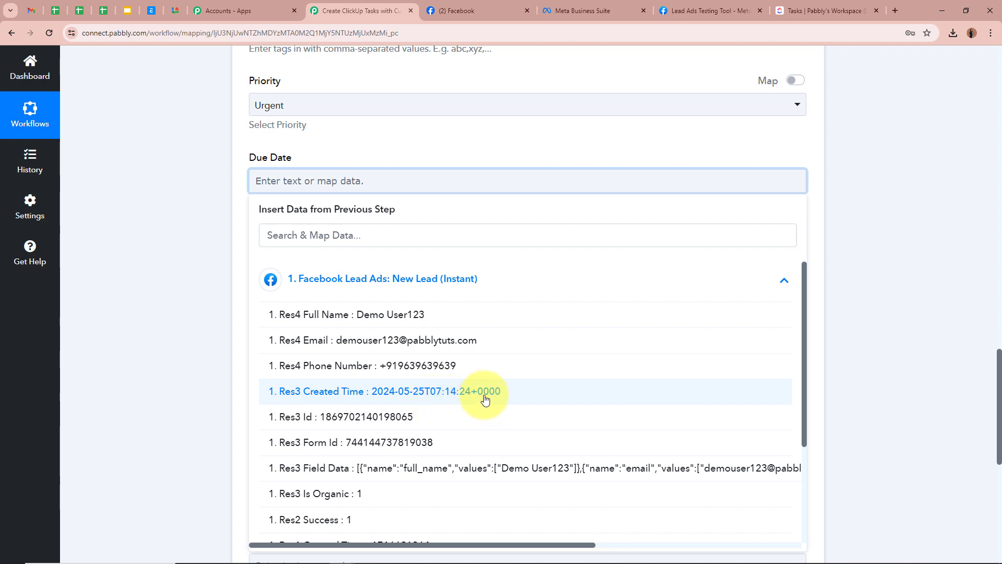
{"action": "left_click", "coordinate": [201, 314]}
{"action": "left_click_drag", "start_coordinate": [288, 201], "coordinate": [437, 207]}
{"action": "left_click", "coordinate": [182, 267]}
{"action": "scroll", "coordinate": [175, 267], "scroll_direction": "up", "scroll_amount": 20}
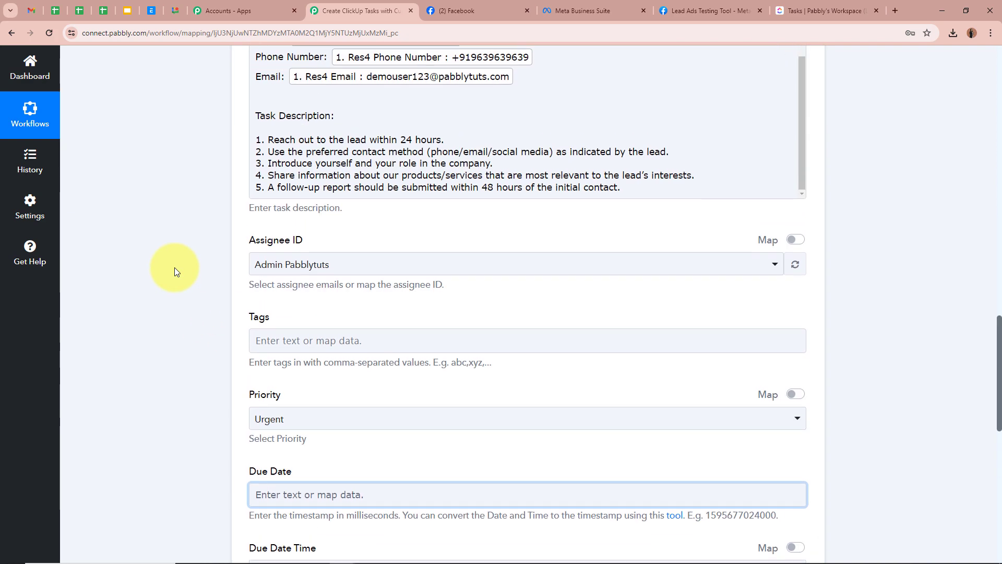
Add a blank step with the + connector directly below the Facebook Lead Ads trigger.
{"action": "scroll", "coordinate": [175, 268], "scroll_direction": "up", "scroll_amount": 3}
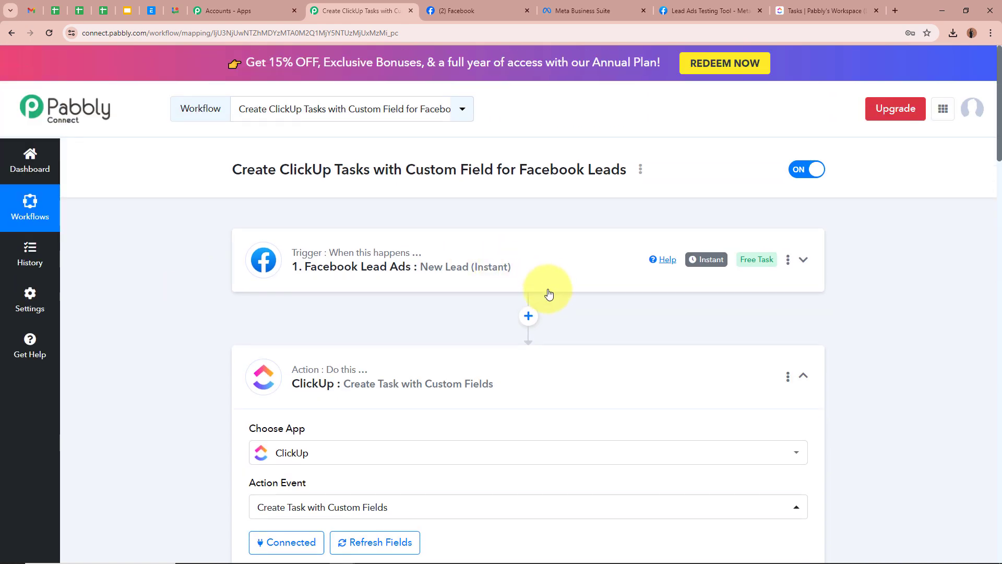
{"action": "scroll", "coordinate": [709, 334], "scroll_direction": "down", "scroll_amount": 10}
{"action": "scroll", "coordinate": [709, 333], "scroll_direction": "down", "scroll_amount": 6}
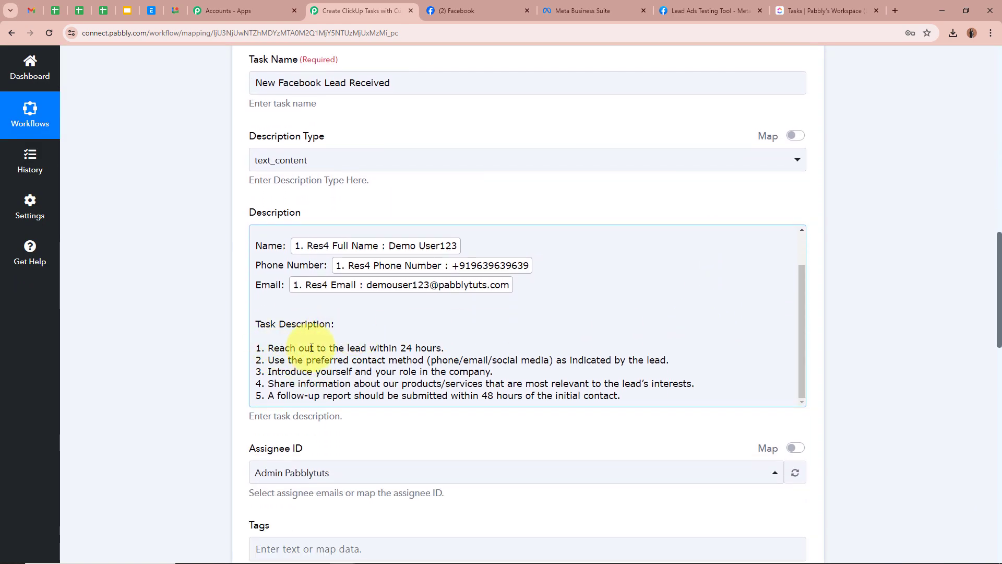
{"action": "scroll", "coordinate": [517, 355], "scroll_direction": "down", "scroll_amount": 6}
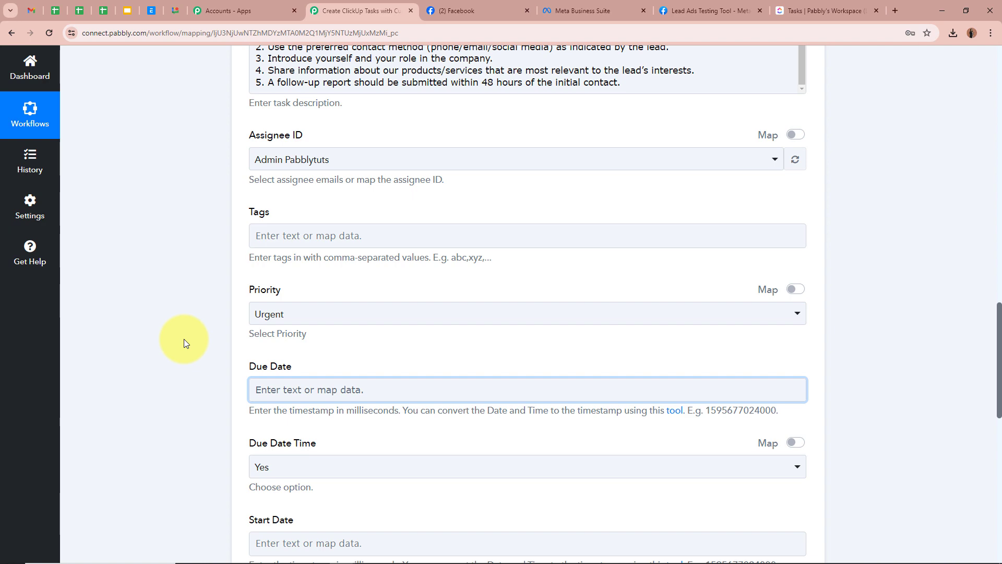
{"action": "scroll", "coordinate": [184, 343], "scroll_direction": "up", "scroll_amount": 4}
{"action": "scroll", "coordinate": [184, 339], "scroll_direction": "up", "scroll_amount": 15}
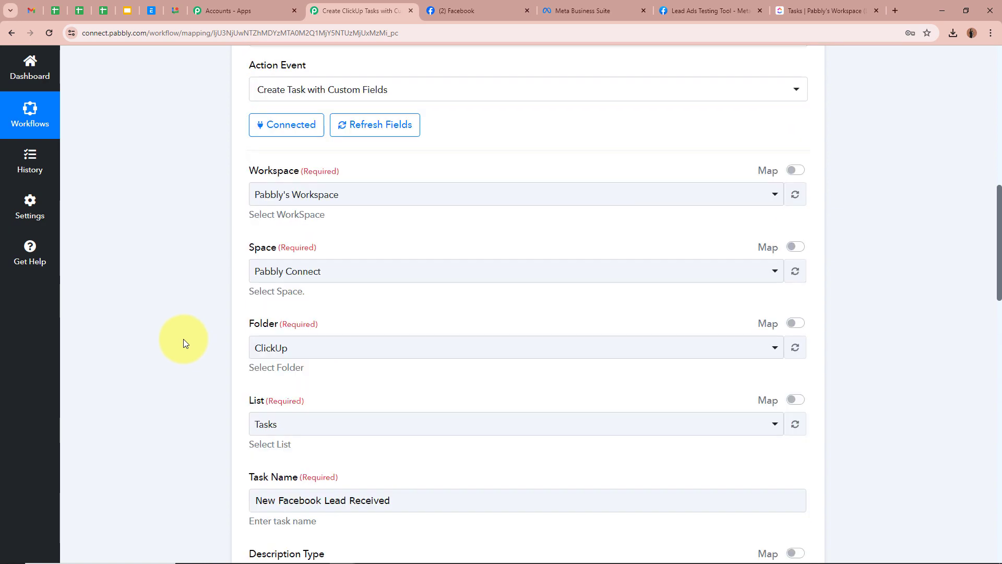
{"action": "left_click", "coordinate": [527, 315]}
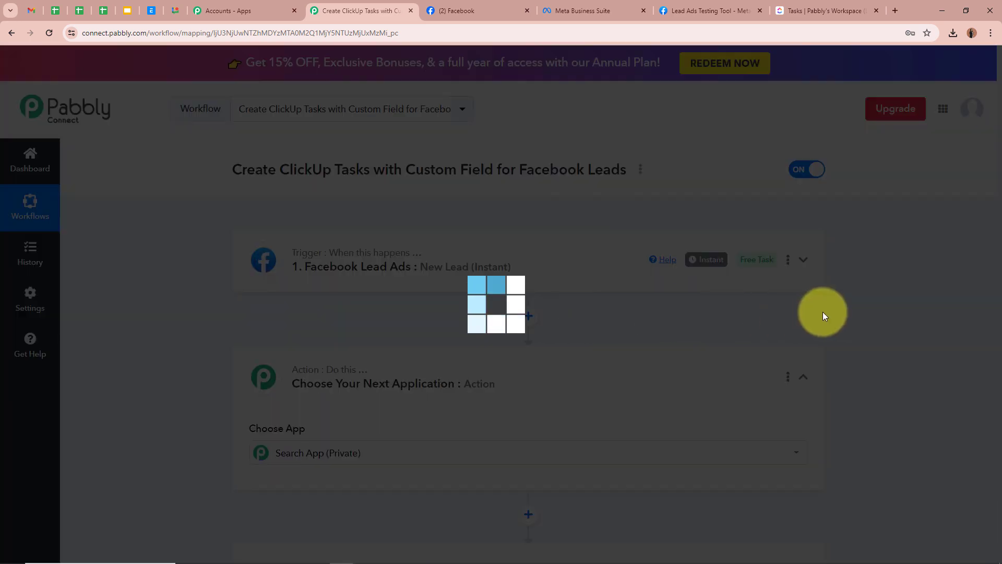
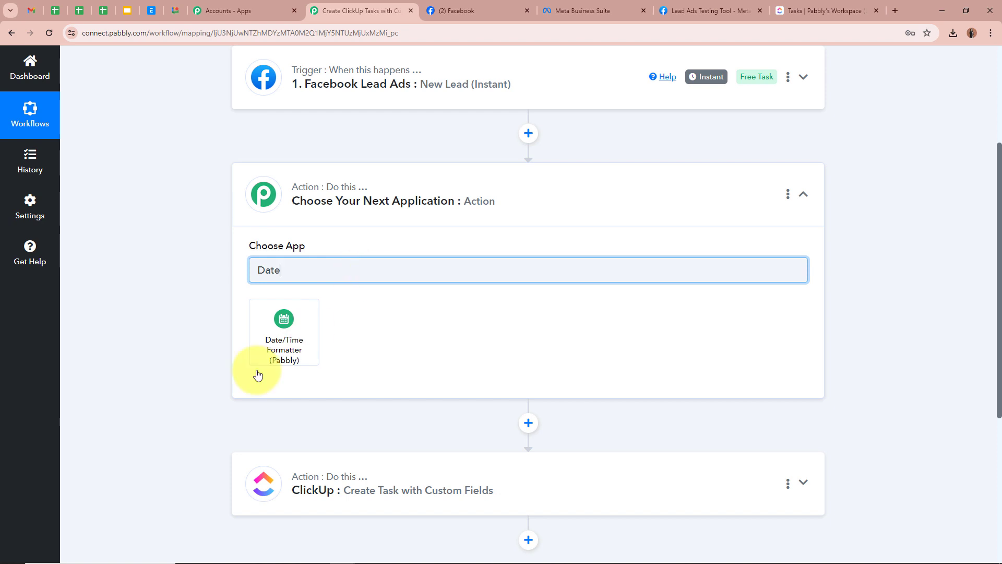
Connect a Date/Time Formatter (Pabbly) step using the Format Date with Time Zone event.
{"action": "left_click", "coordinate": [284, 338]}
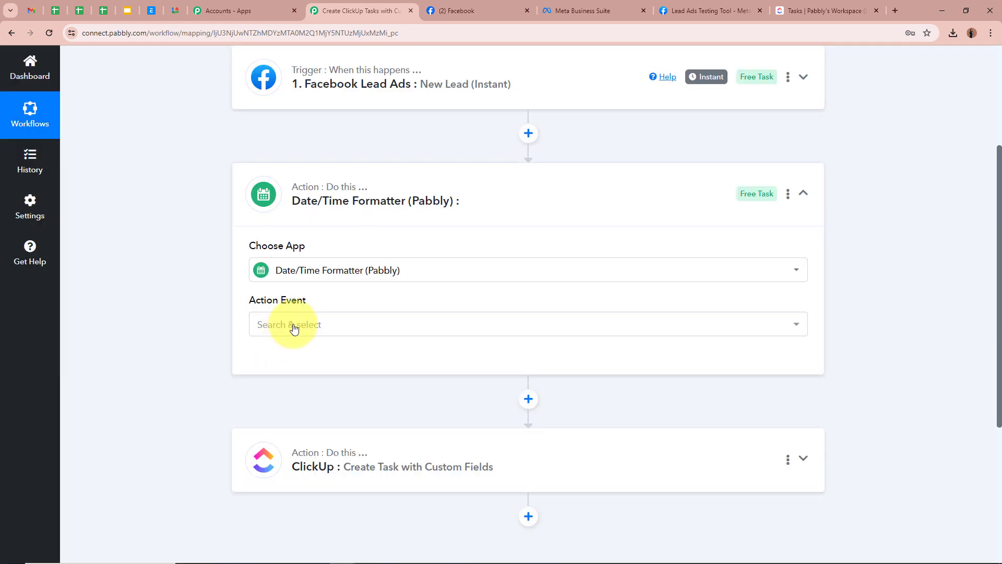
{"action": "left_click", "coordinate": [291, 325]}
{"action": "left_click", "coordinate": [277, 388]}
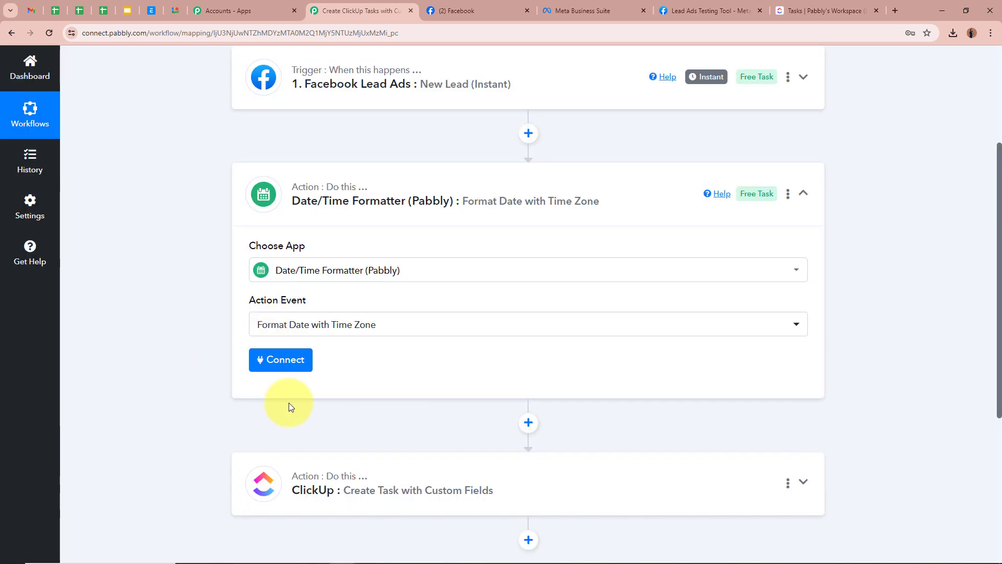
{"action": "left_click", "coordinate": [279, 364]}
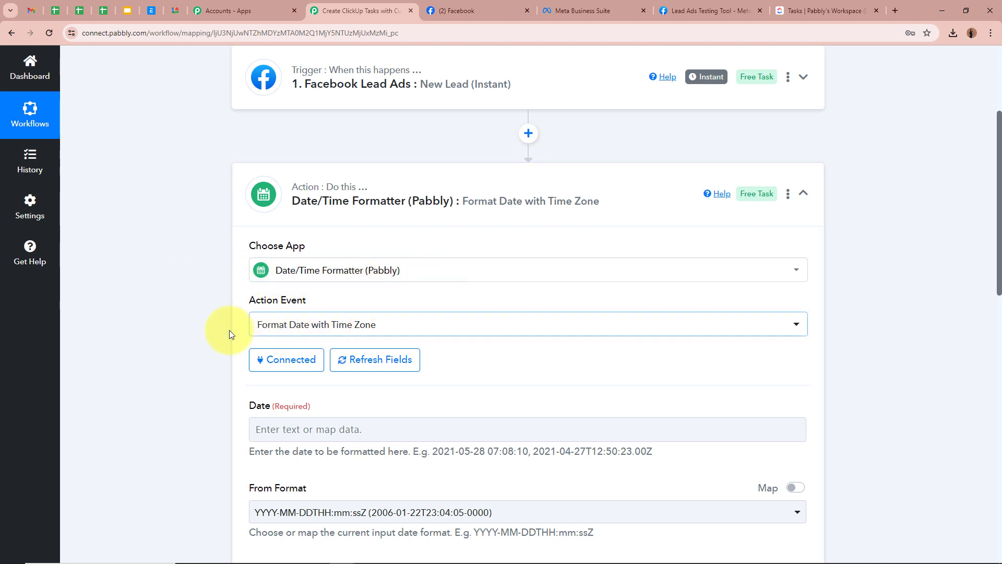
{"action": "scroll", "coordinate": [170, 337], "scroll_direction": "down", "scroll_amount": 2}
{"action": "scroll", "coordinate": [171, 337], "scroll_direction": "down", "scroll_amount": 1}
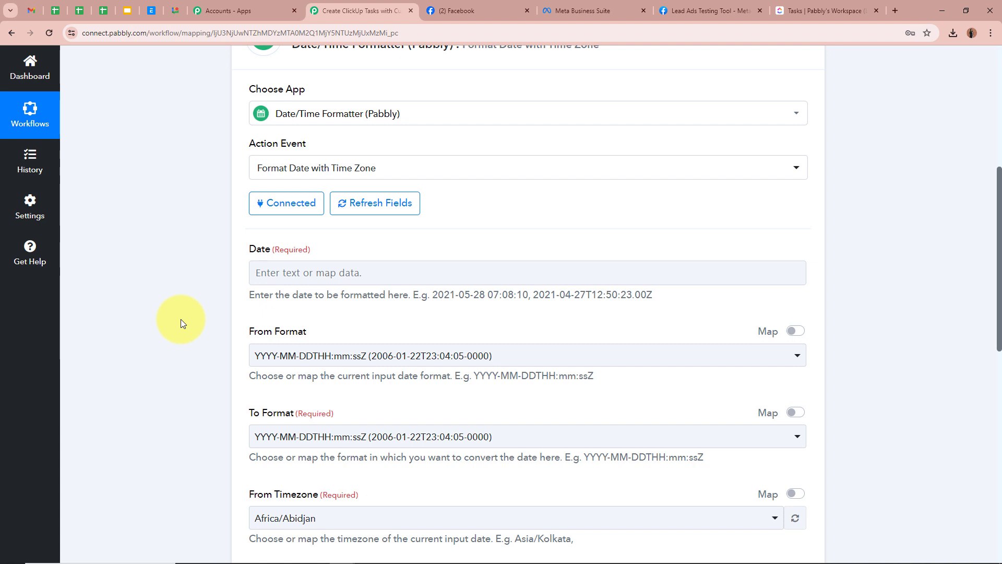
{"action": "left_click", "coordinate": [287, 273]}
Map the lead's Res3 Created Time into Date, keeping the existing source date format.
{"action": "left_click", "coordinate": [360, 370]}
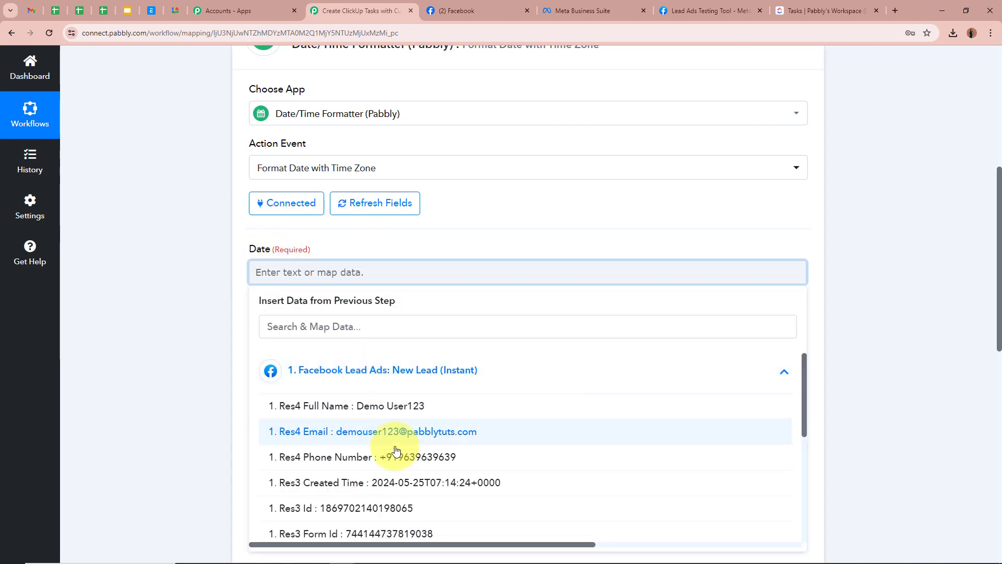
{"action": "left_click", "coordinate": [398, 486]}
{"action": "left_click", "coordinate": [201, 365]}
{"action": "scroll", "coordinate": [190, 353], "scroll_direction": "down", "scroll_amount": 2}
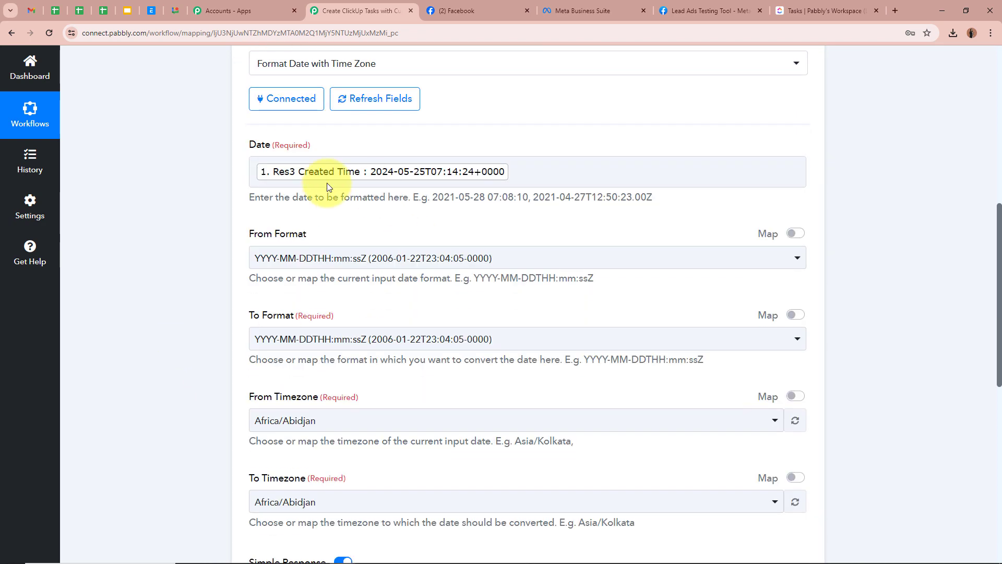
{"action": "left_click", "coordinate": [325, 257]}
{"action": "left_click", "coordinate": [324, 319]}
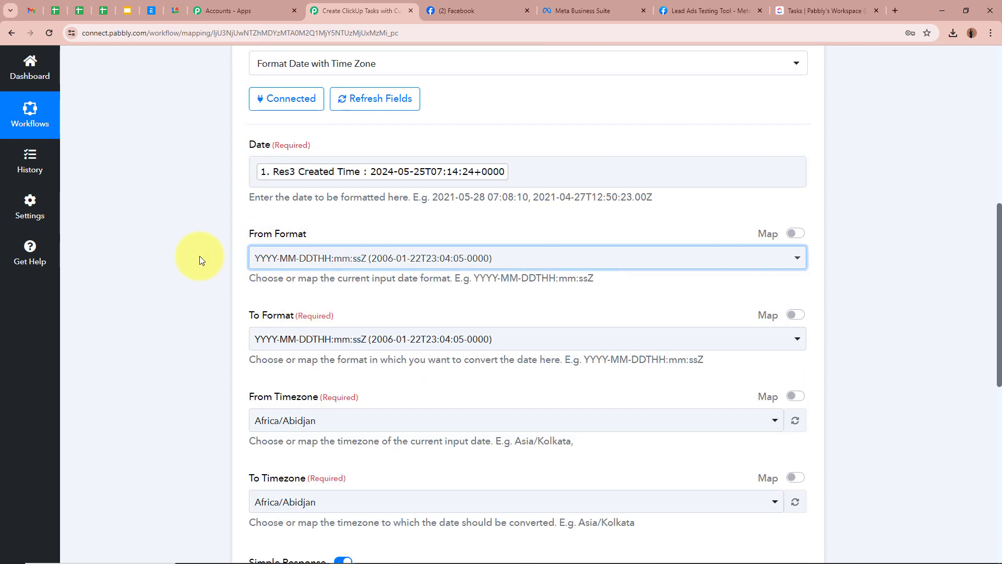
Set the output date format to Timestamp in Millisecond.
{"action": "scroll", "coordinate": [198, 255], "scroll_direction": "down", "scroll_amount": 2}
{"action": "left_click", "coordinate": [262, 237]}
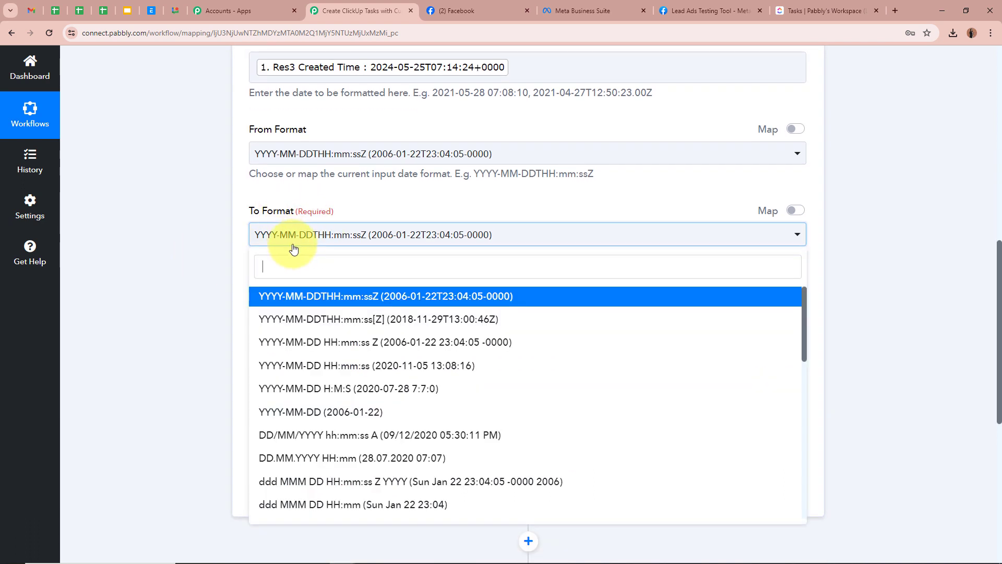
{"action": "type", "text": "Tim"}
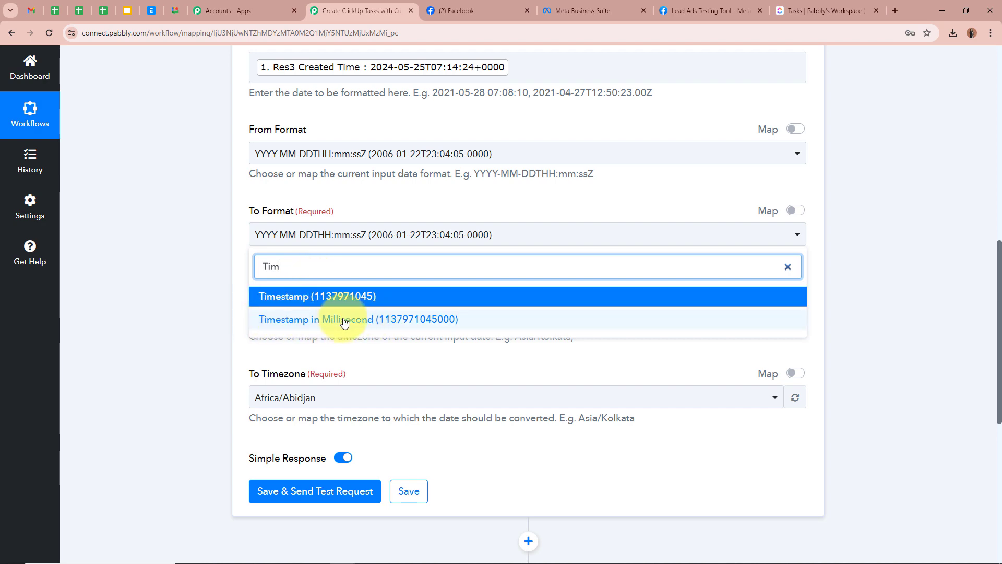
{"action": "left_click", "coordinate": [462, 322]}
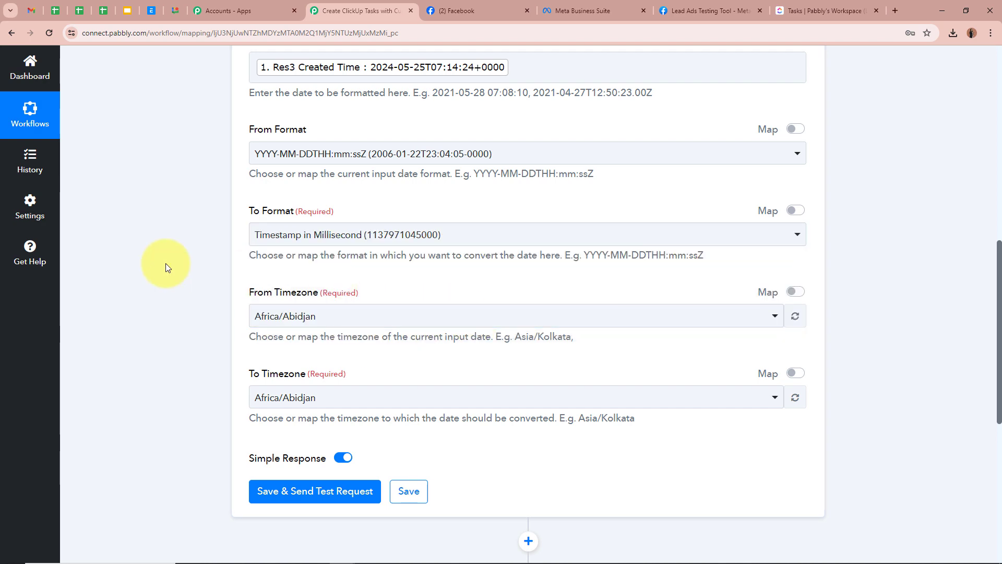
Convert the time zone from Etc/UTC to Asia/Kolkata.
{"action": "scroll", "coordinate": [165, 264], "scroll_direction": "down", "scroll_amount": 7}
{"action": "scroll", "coordinate": [233, 255], "scroll_direction": "up", "scroll_amount": 5}
{"action": "scroll", "coordinate": [231, 251], "scroll_direction": "up", "scroll_amount": 6}
{"action": "scroll", "coordinate": [225, 267], "scroll_direction": "down", "scroll_amount": 3}
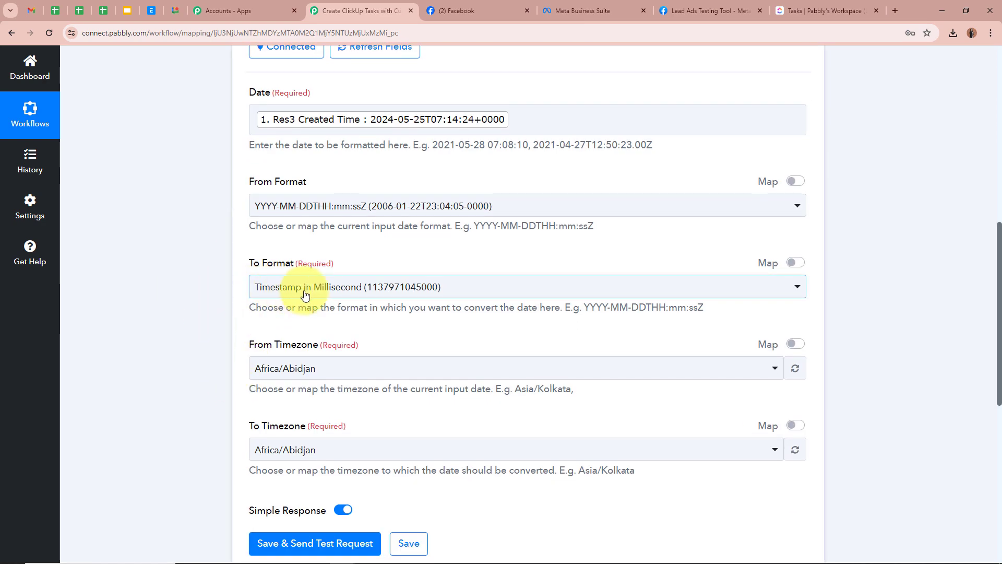
{"action": "scroll", "coordinate": [180, 322], "scroll_direction": "down", "scroll_amount": 1}
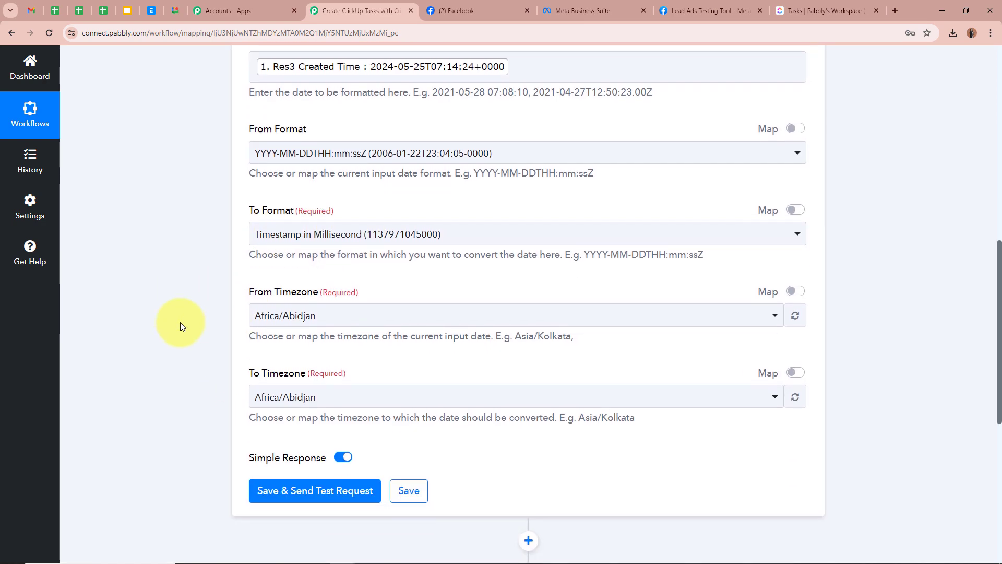
{"action": "scroll", "coordinate": [180, 322], "scroll_direction": "down", "scroll_amount": 1}
{"action": "left_click", "coordinate": [292, 263]}
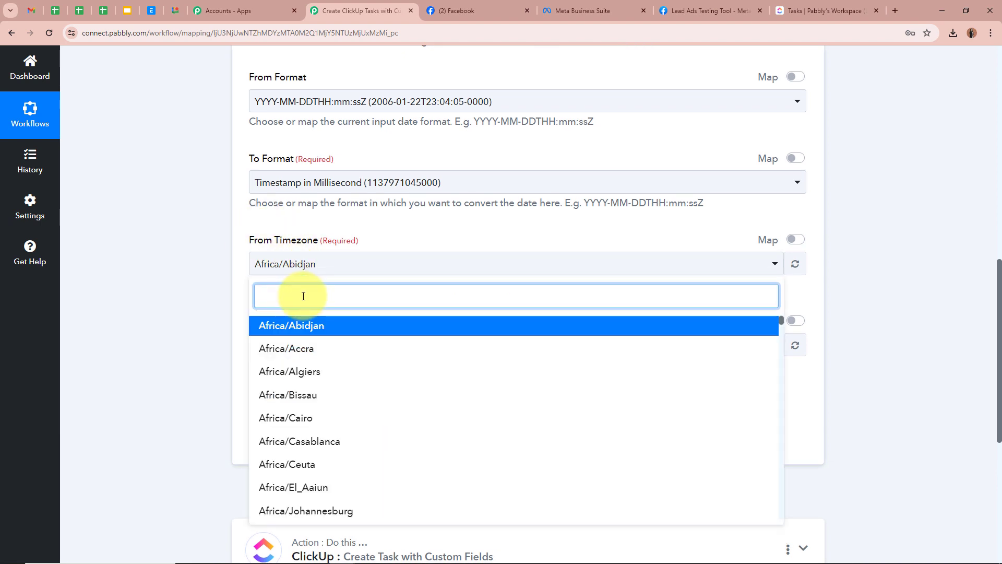
{"action": "type", "text": "Ut"}
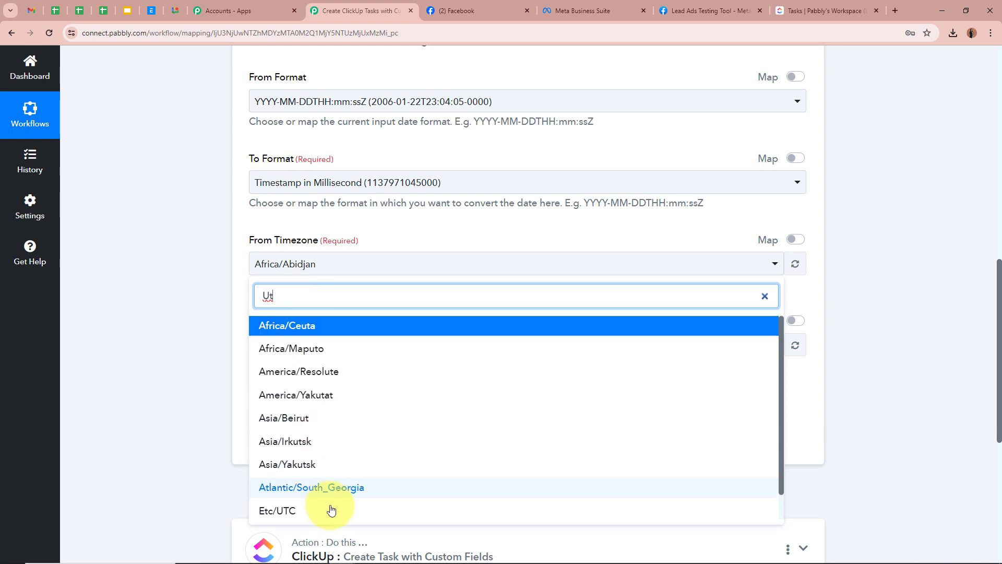
{"action": "left_click", "coordinate": [277, 511]}
{"action": "scroll", "coordinate": [141, 258], "scroll_direction": "down", "scroll_amount": 2}
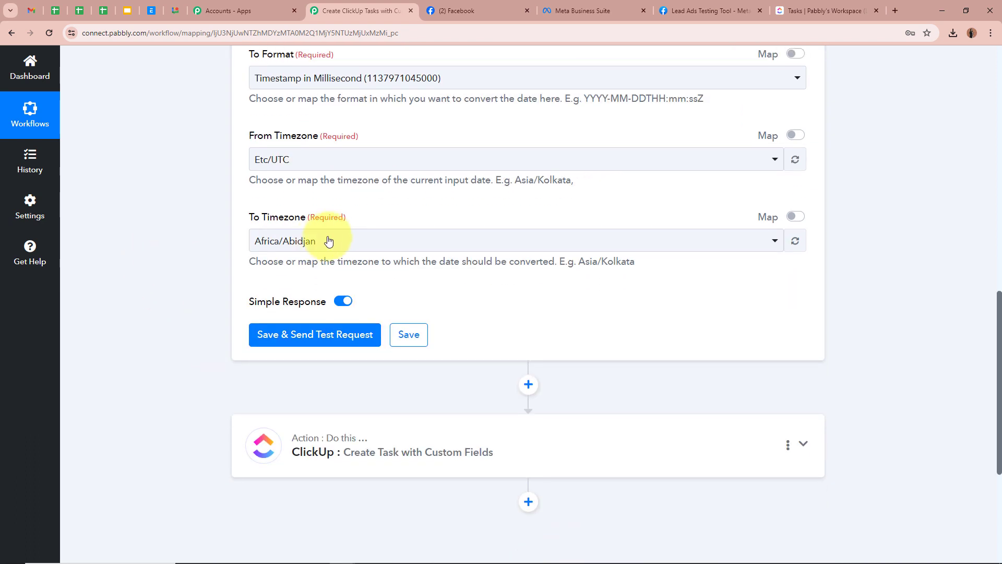
{"action": "left_click", "coordinate": [319, 240]}
{"action": "type", "text": "Kol"}
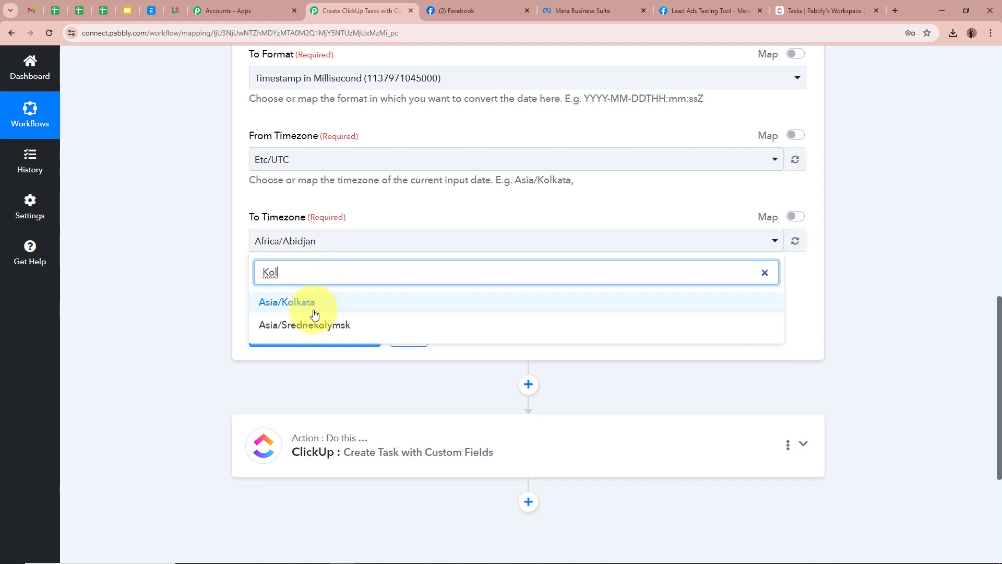
{"action": "left_click", "coordinate": [284, 305]}
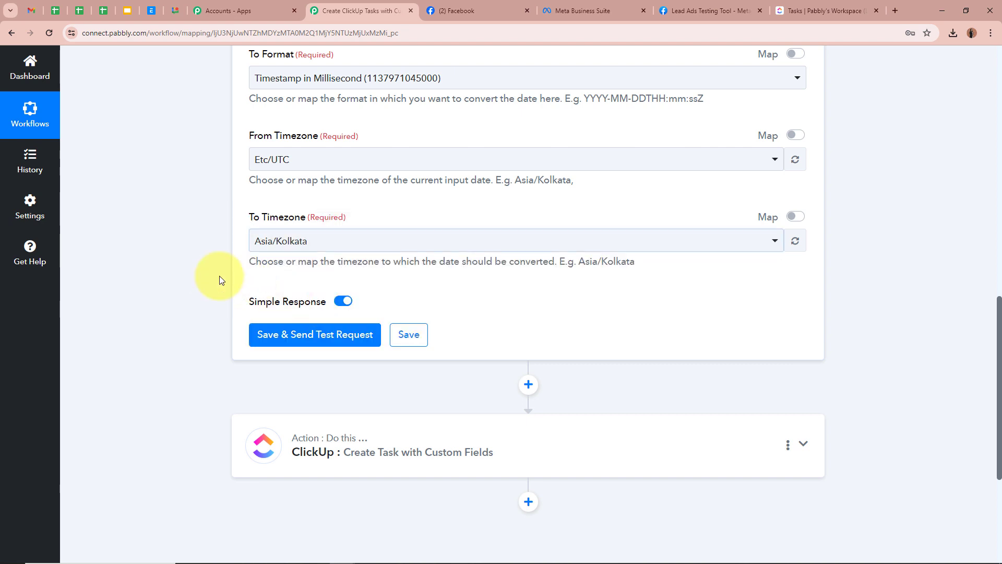
{"action": "left_click", "coordinate": [308, 337]}
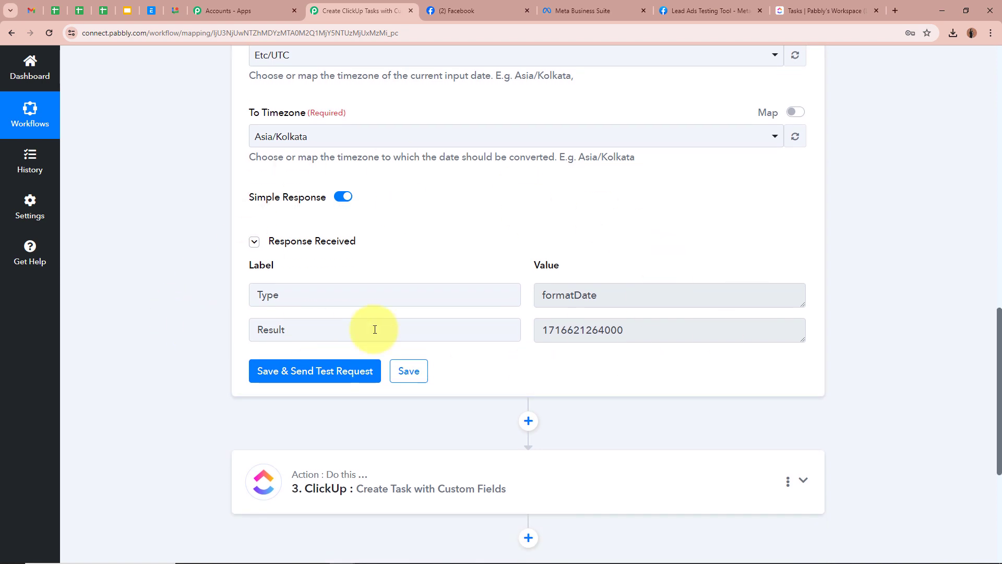
{"action": "left_click_drag", "start_coordinate": [540, 328], "coordinate": [853, 324]}
{"action": "left_click", "coordinate": [854, 327]}
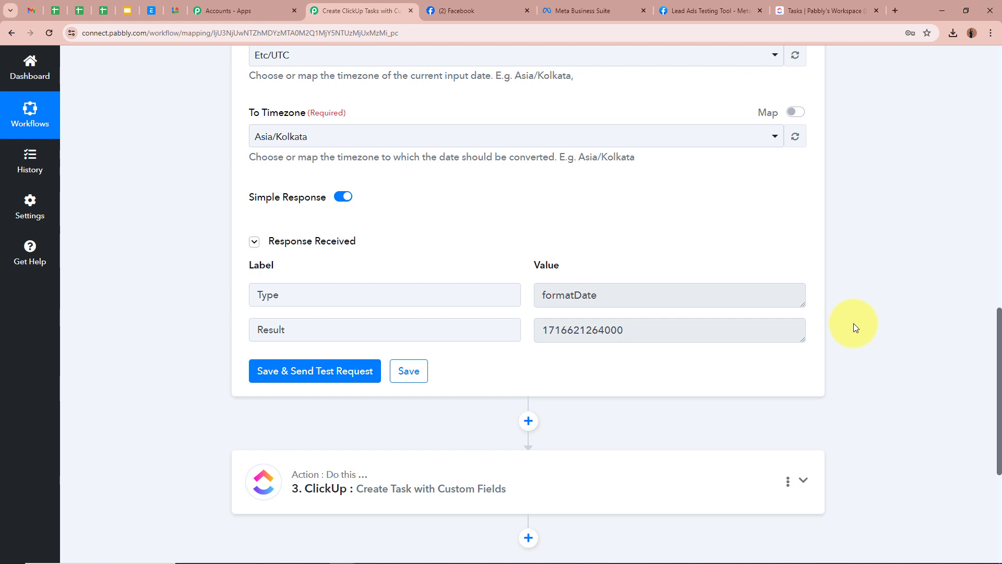
{"action": "left_click_drag", "start_coordinate": [540, 329], "coordinate": [832, 327]}
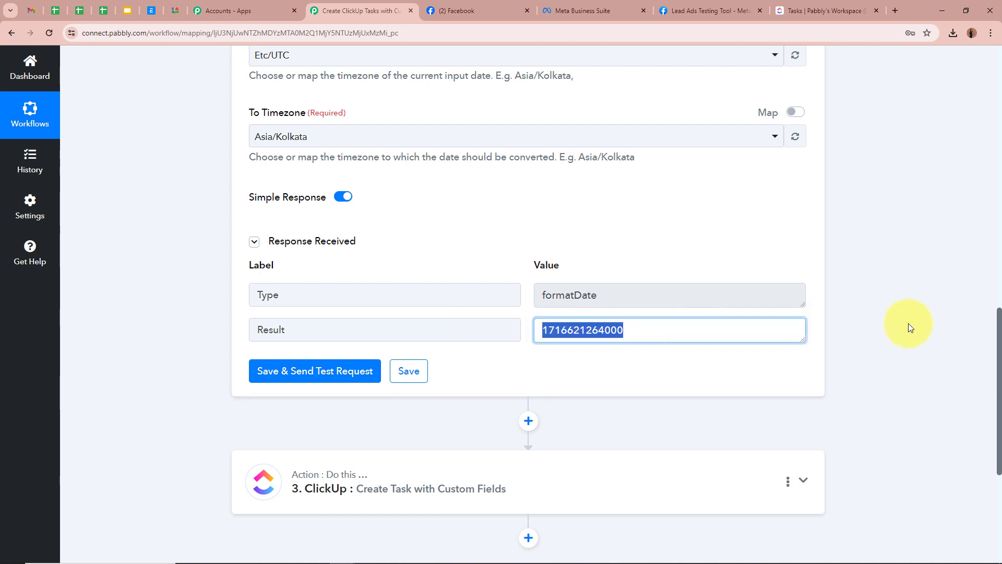
{"action": "left_click", "coordinate": [909, 324]}
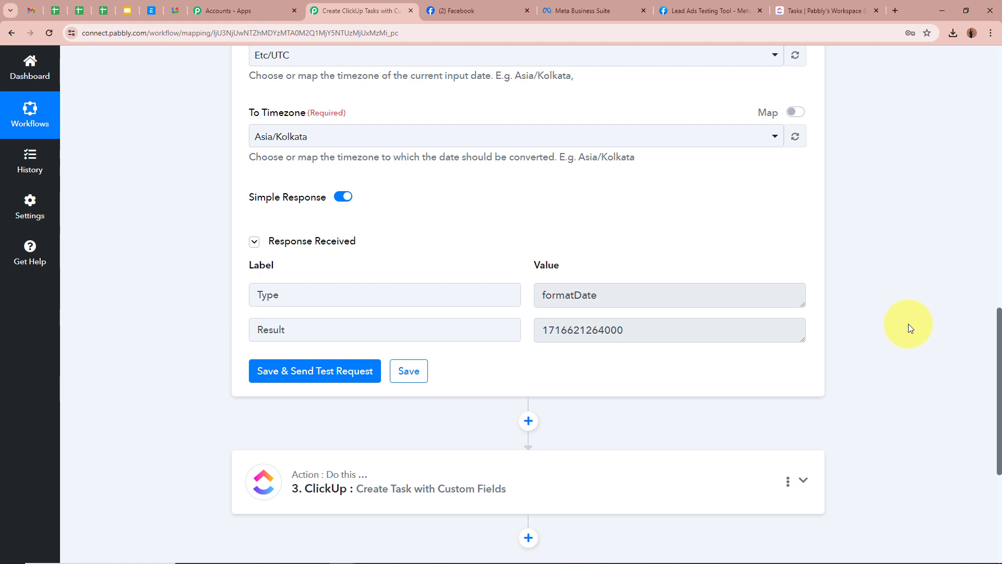
{"action": "left_click_drag", "start_coordinate": [541, 329], "coordinate": [910, 337]}
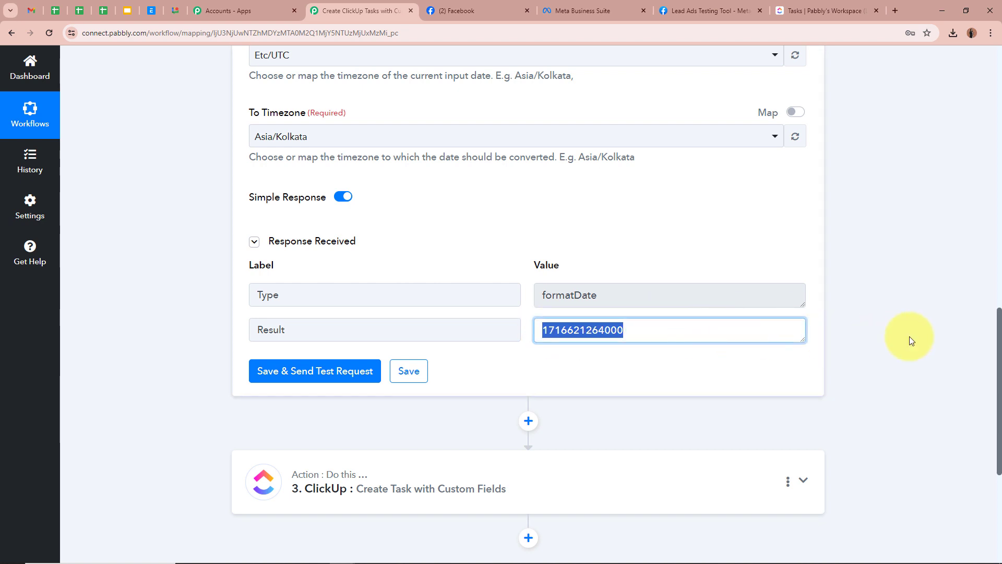
{"action": "left_click", "coordinate": [911, 340]}
{"action": "left_click", "coordinate": [528, 421]}
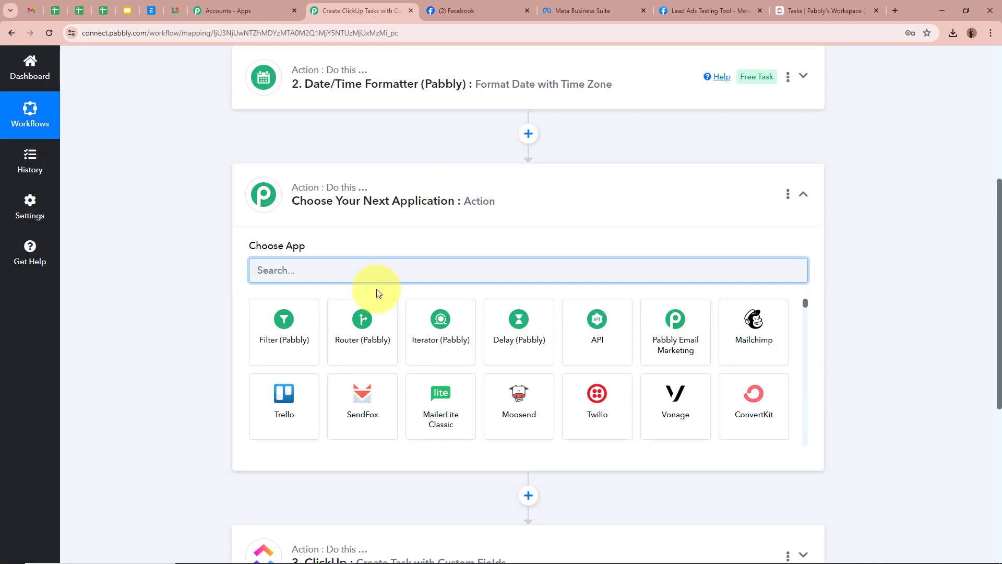
Search 'Date' and connect a Date/Time Formatter step using the Add/Subtract Time event.
{"action": "type", "text": "Date"}
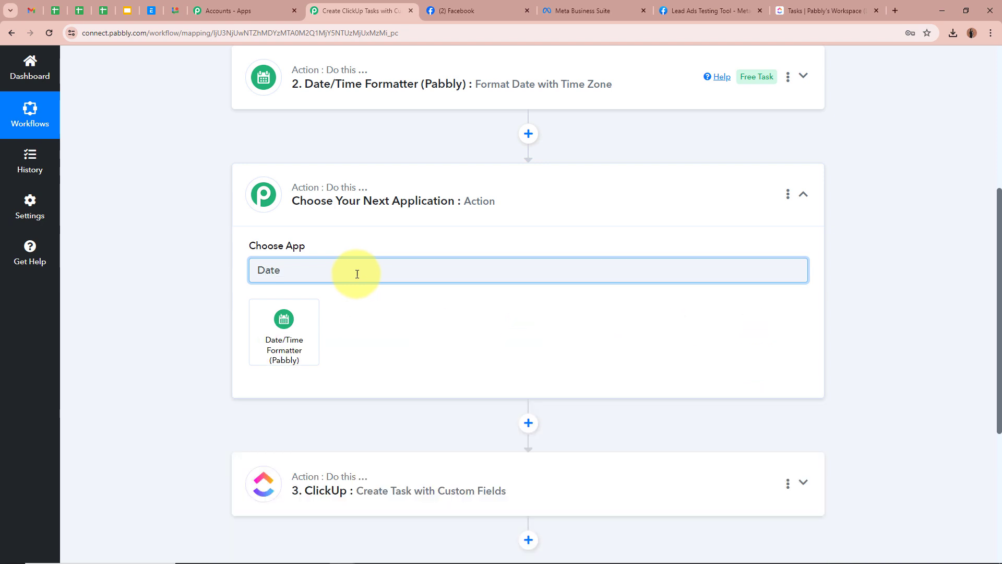
{"action": "left_click", "coordinate": [283, 317]}
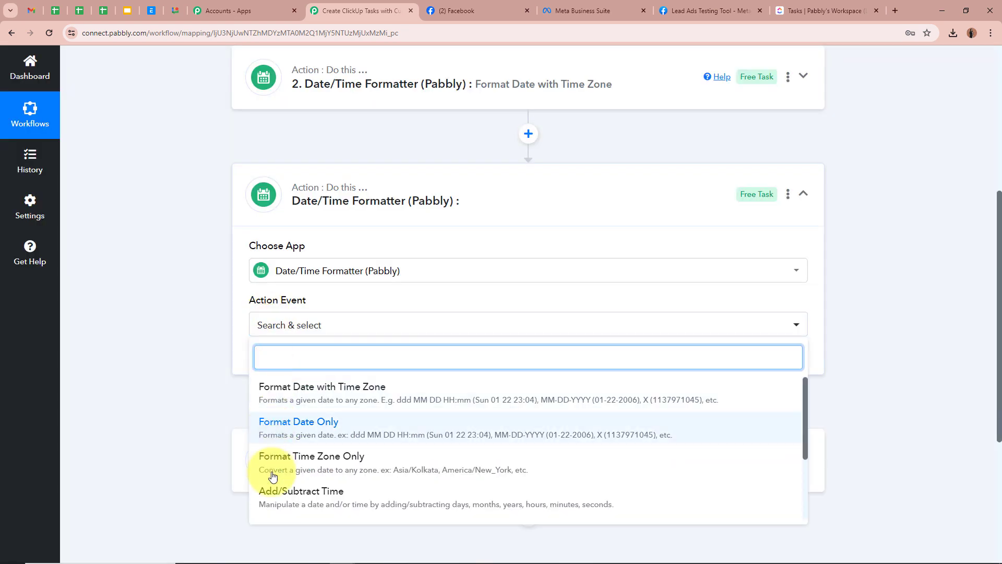
{"action": "left_click", "coordinate": [354, 496]}
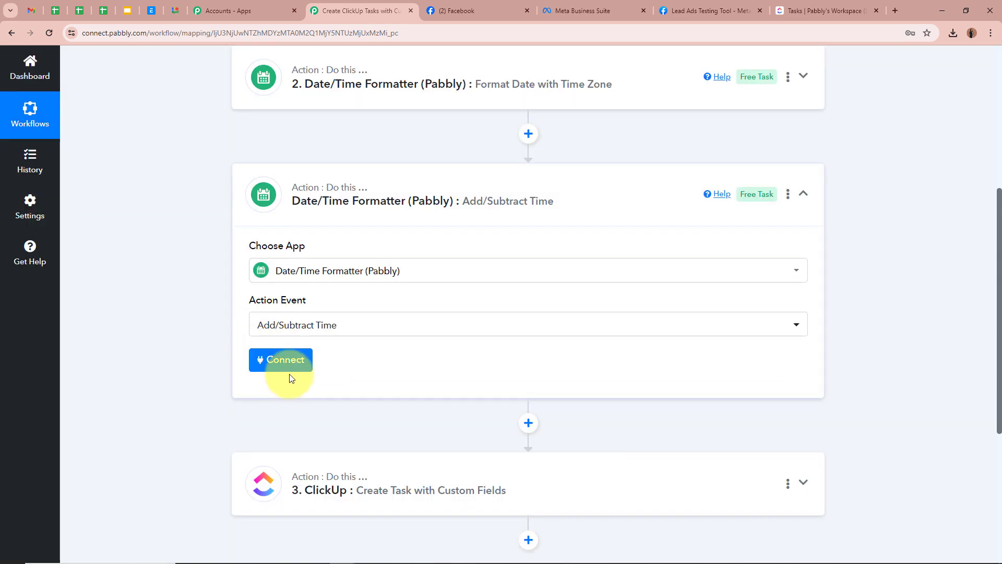
{"action": "left_click", "coordinate": [290, 368]}
{"action": "scroll", "coordinate": [131, 347], "scroll_direction": "down", "scroll_amount": 3}
{"action": "scroll", "coordinate": [131, 344], "scroll_direction": "down", "scroll_amount": 1}
{"action": "left_click", "coordinate": [286, 220]}
Map step 2's Result timestamp into Enter Date.
{"action": "left_click", "coordinate": [339, 358]}
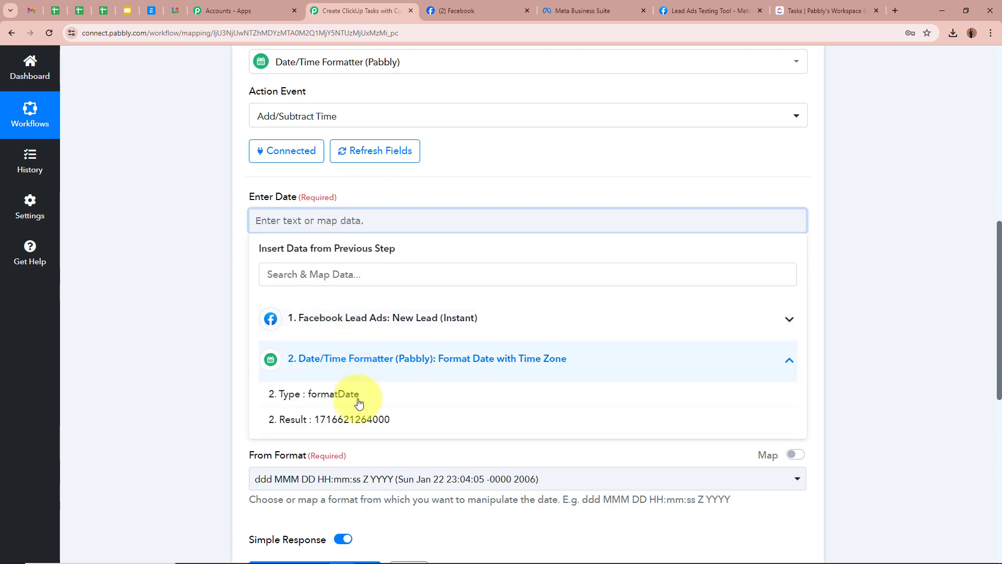
{"action": "left_click", "coordinate": [345, 419]}
{"action": "left_click", "coordinate": [187, 265]}
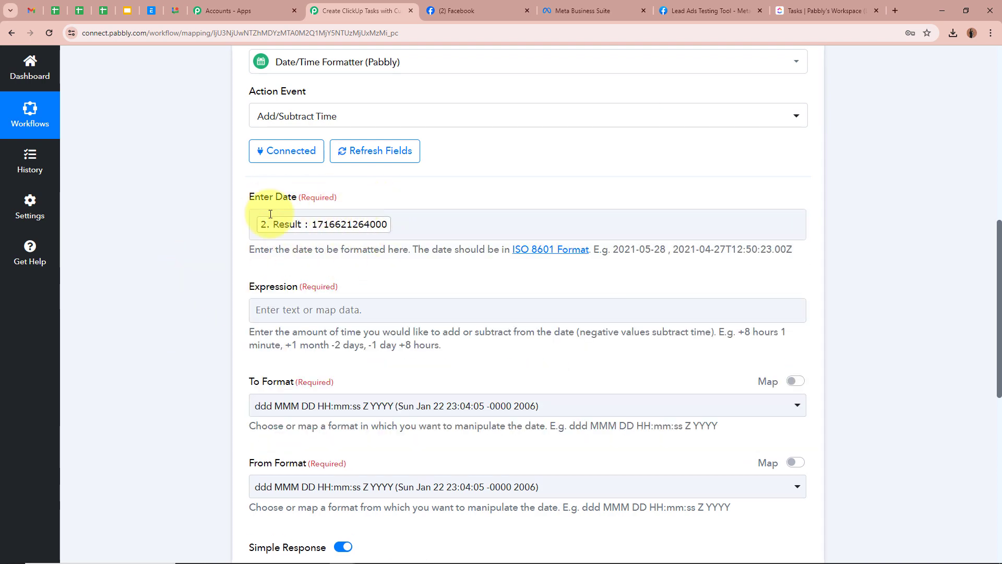
{"action": "scroll", "coordinate": [189, 243], "scroll_direction": "down", "scroll_amount": 2}
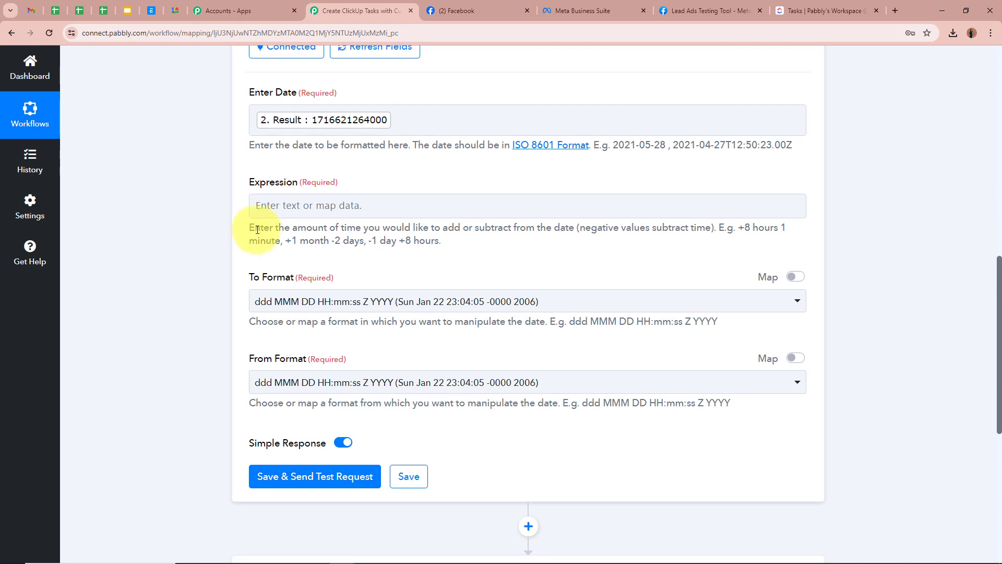
{"action": "left_click_drag", "start_coordinate": [251, 225], "coordinate": [519, 252]}
Enter '+24 hours' as the time adjustment expression.
{"action": "left_click", "coordinate": [331, 198]}
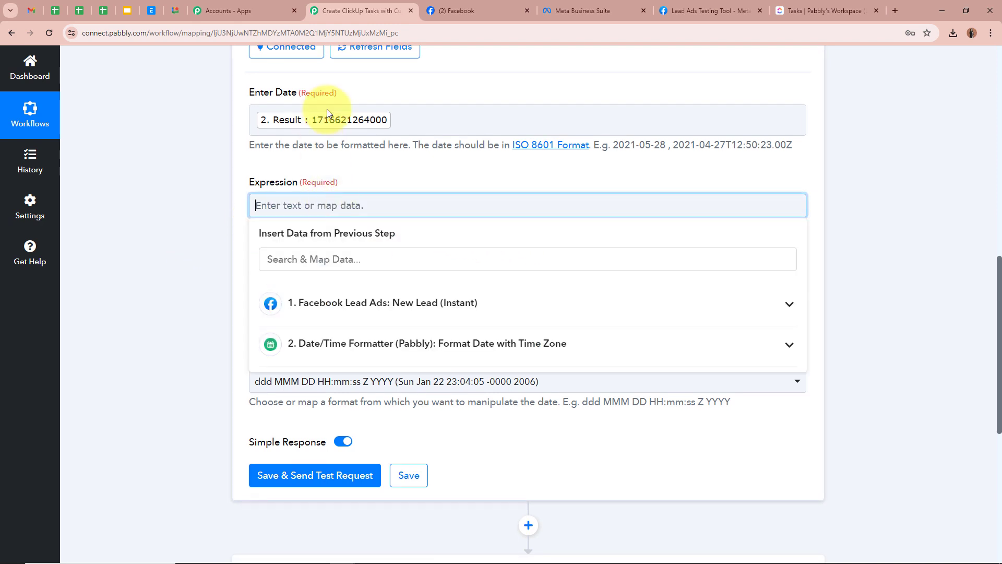
{"action": "type", "text": "+"}
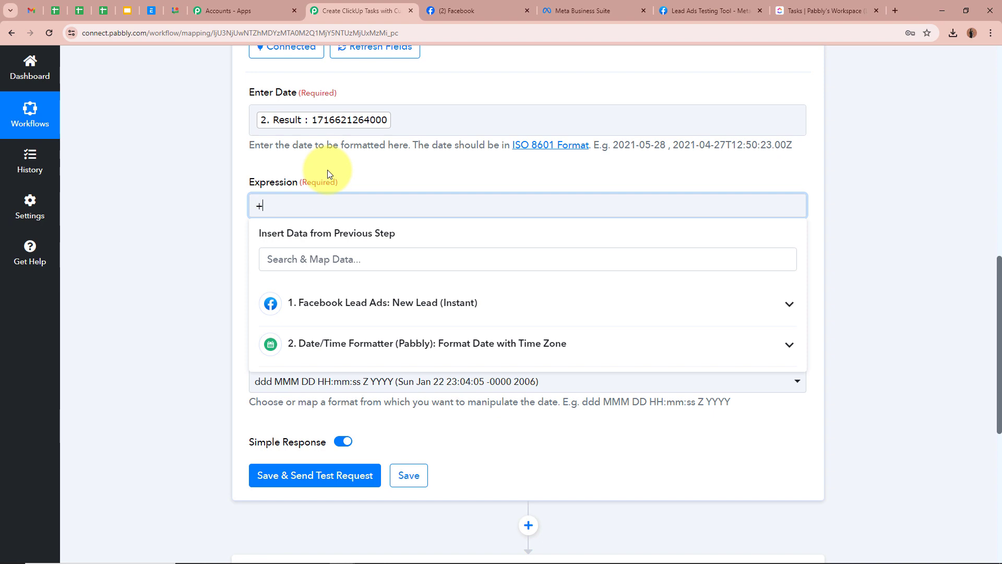
{"action": "type", "text": "24 hours"}
{"action": "left_click", "coordinate": [117, 209]}
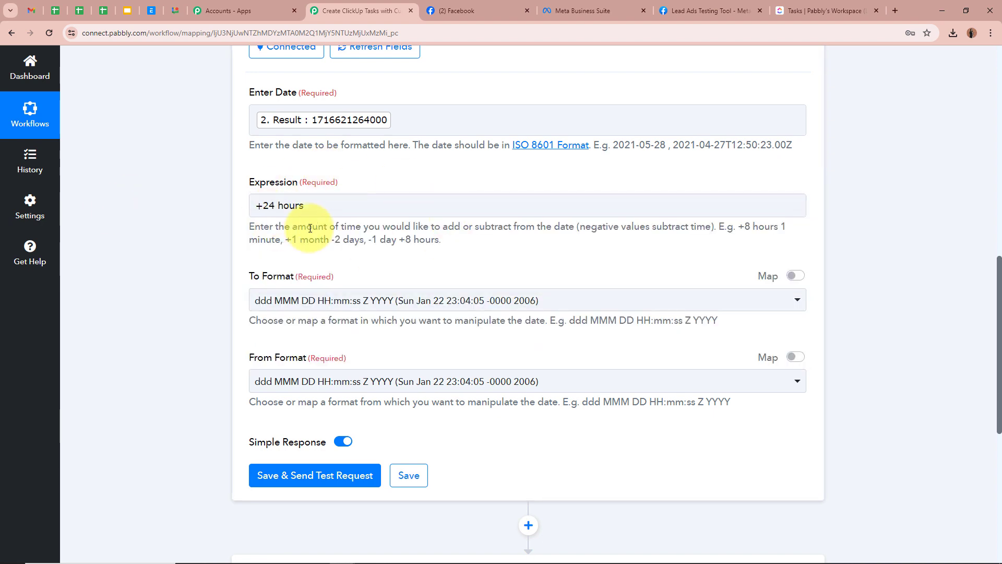
{"action": "triple_click", "coordinate": [260, 205]}
{"action": "left_click", "coordinate": [172, 219]}
{"action": "left_click", "coordinate": [347, 209]}
{"action": "left_click", "coordinate": [410, 120]}
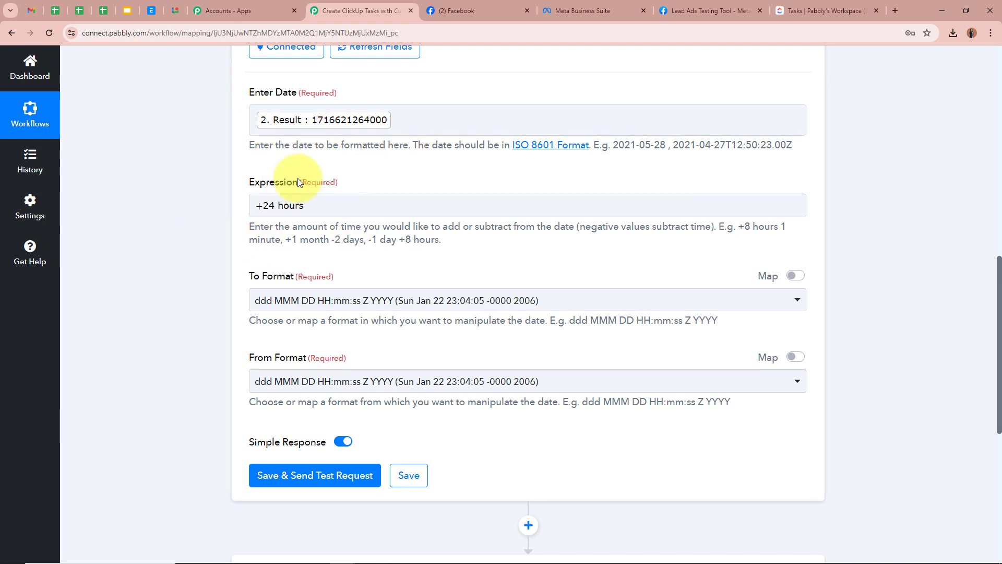
Set both the To Format and From Format to x Millisecond.
{"action": "scroll", "coordinate": [174, 196], "scroll_direction": "down", "scroll_amount": 2}
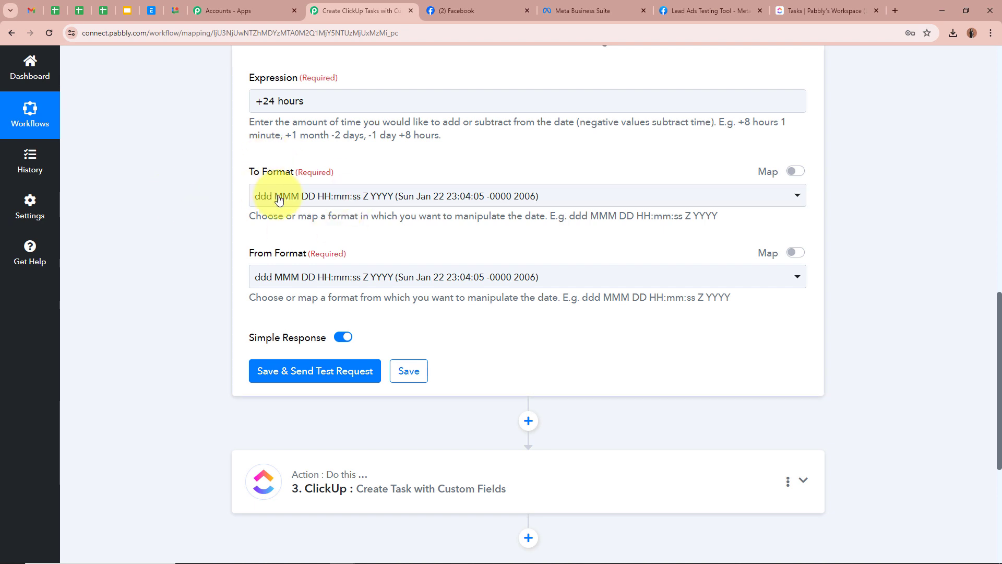
{"action": "left_click", "coordinate": [349, 194]}
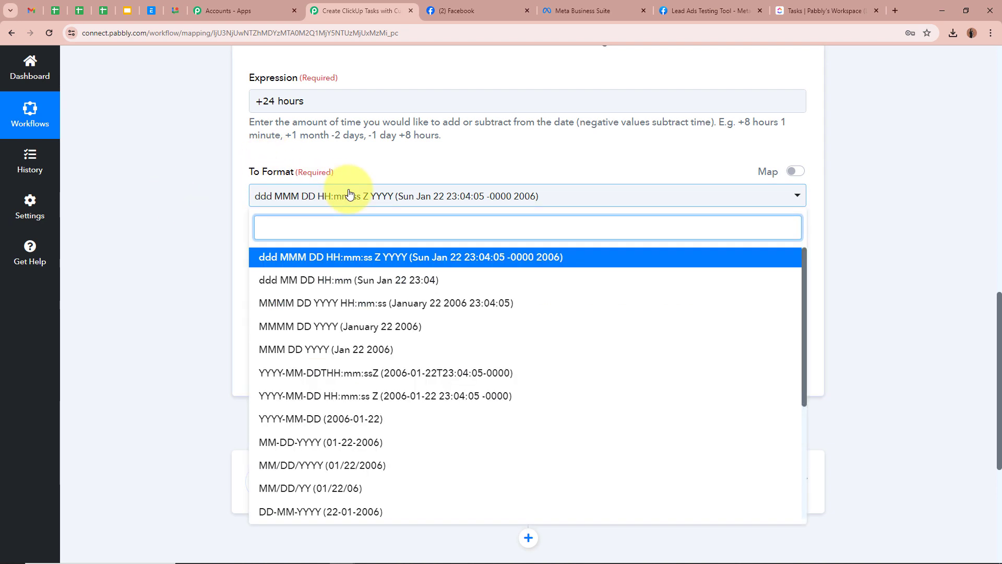
{"action": "scroll", "coordinate": [352, 381], "scroll_direction": "down", "scroll_amount": 4}
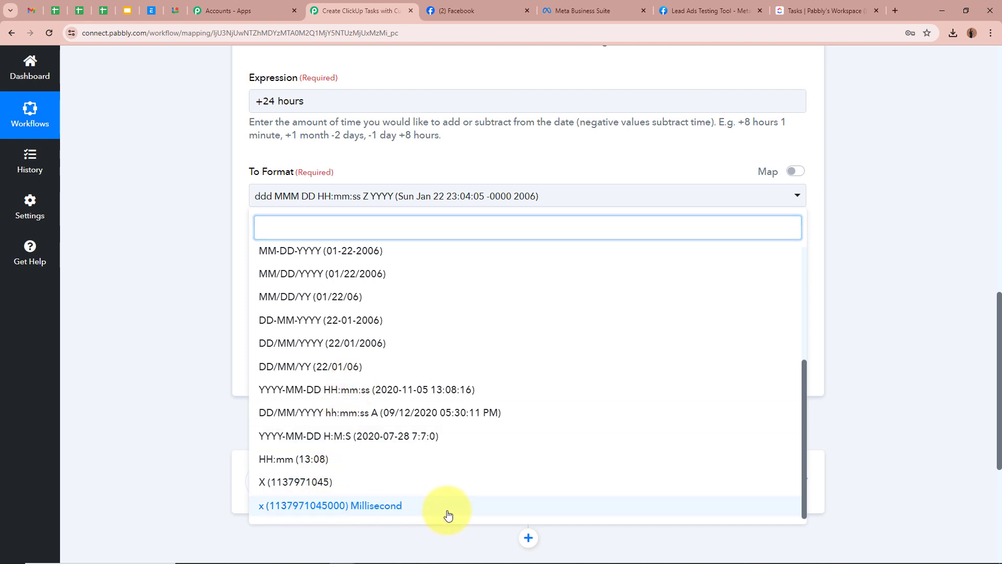
{"action": "left_click", "coordinate": [448, 506]}
{"action": "left_click", "coordinate": [315, 286]}
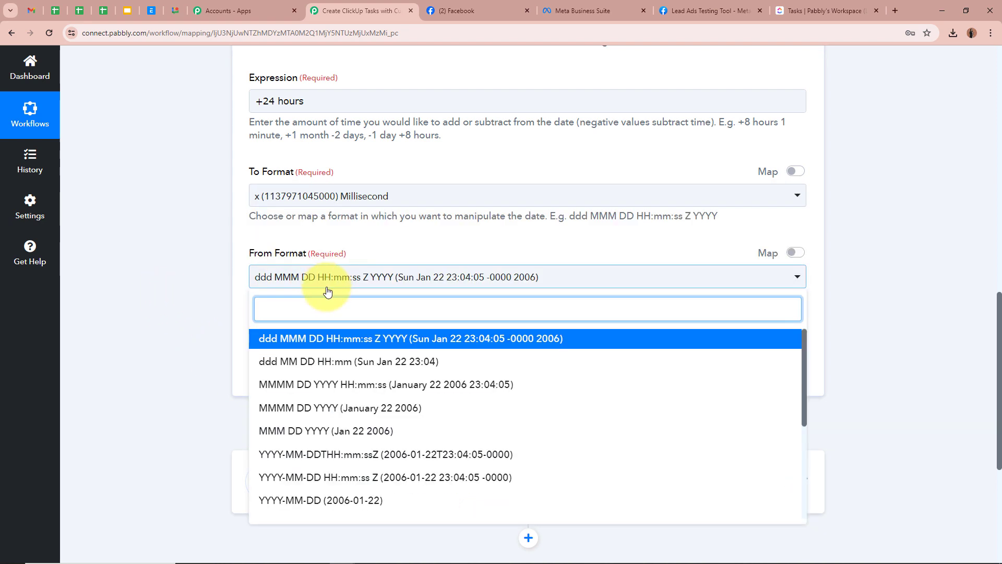
{"action": "scroll", "coordinate": [336, 397], "scroll_direction": "down", "scroll_amount": 4}
{"action": "left_click", "coordinate": [342, 506]}
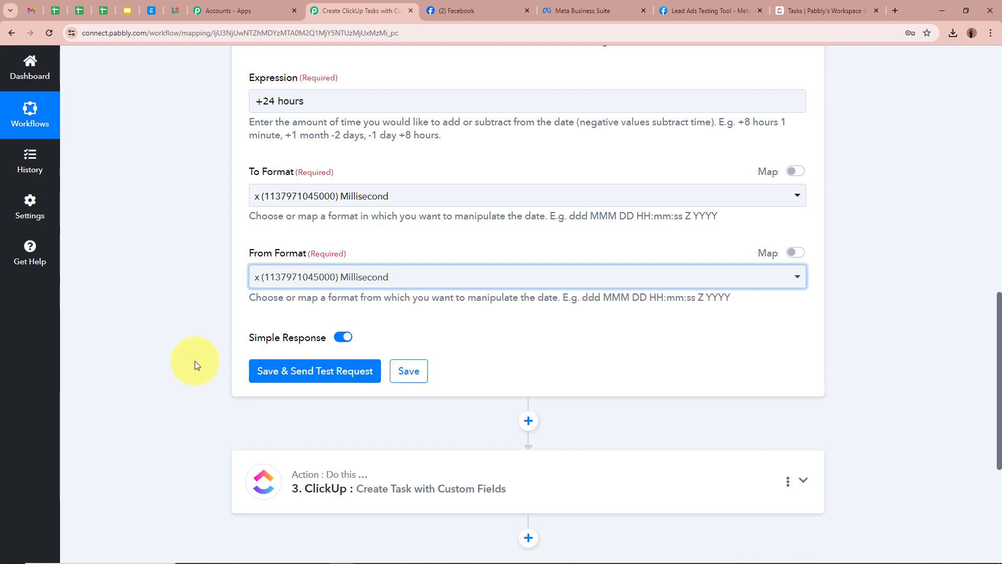
{"action": "scroll", "coordinate": [195, 361], "scroll_direction": "up", "scroll_amount": 5}
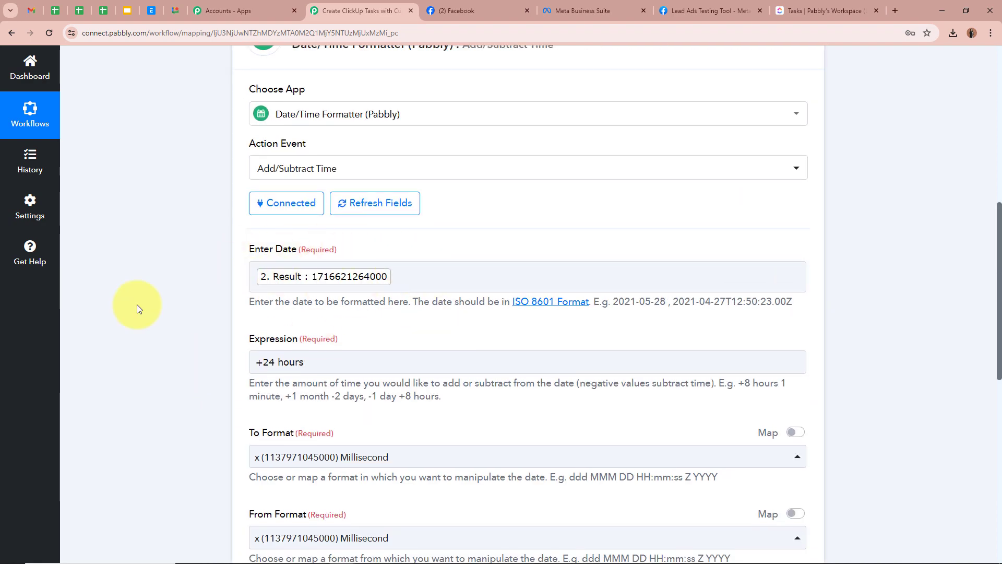
{"action": "scroll", "coordinate": [150, 318], "scroll_direction": "down", "scroll_amount": 7}
{"action": "left_click", "coordinate": [336, 277]}
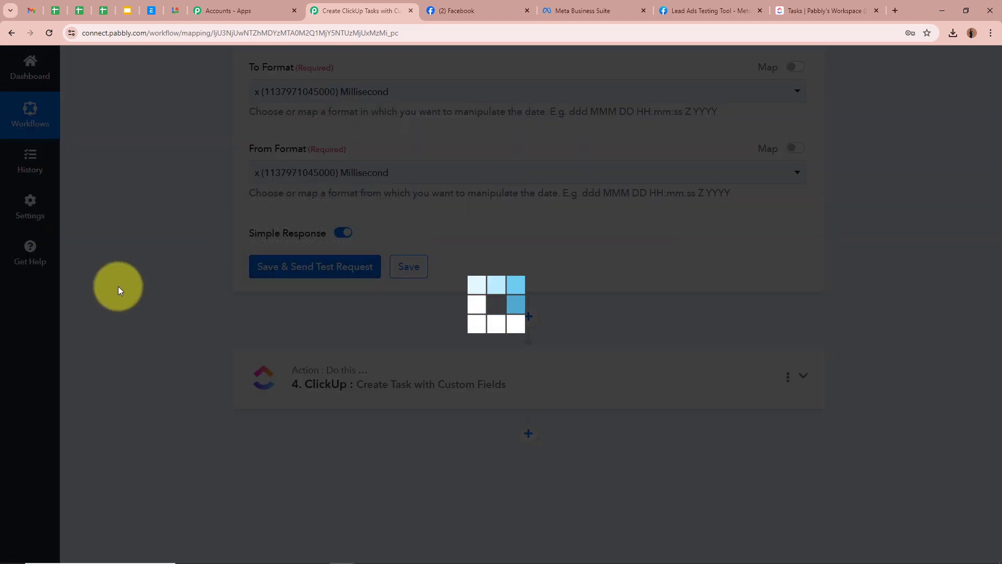
{"action": "scroll", "coordinate": [723, 218], "scroll_direction": "down", "scroll_amount": 3}
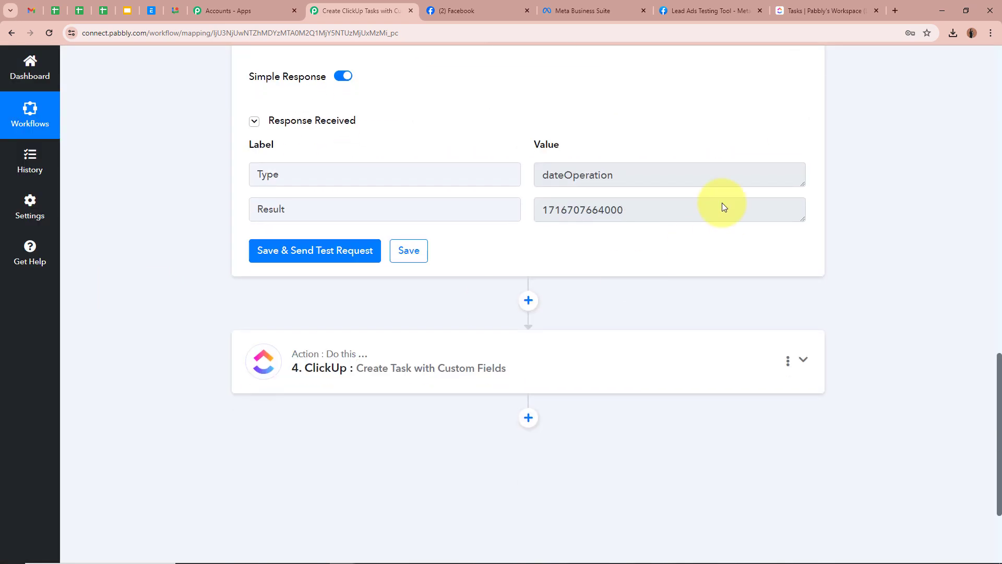
{"action": "left_click_drag", "start_coordinate": [550, 202], "coordinate": [894, 197]}
In the ClickUp step, map step 3's Result into Due Date.
{"action": "left_click", "coordinate": [888, 201]}
{"action": "scroll", "coordinate": [878, 222], "scroll_direction": "down", "scroll_amount": 2}
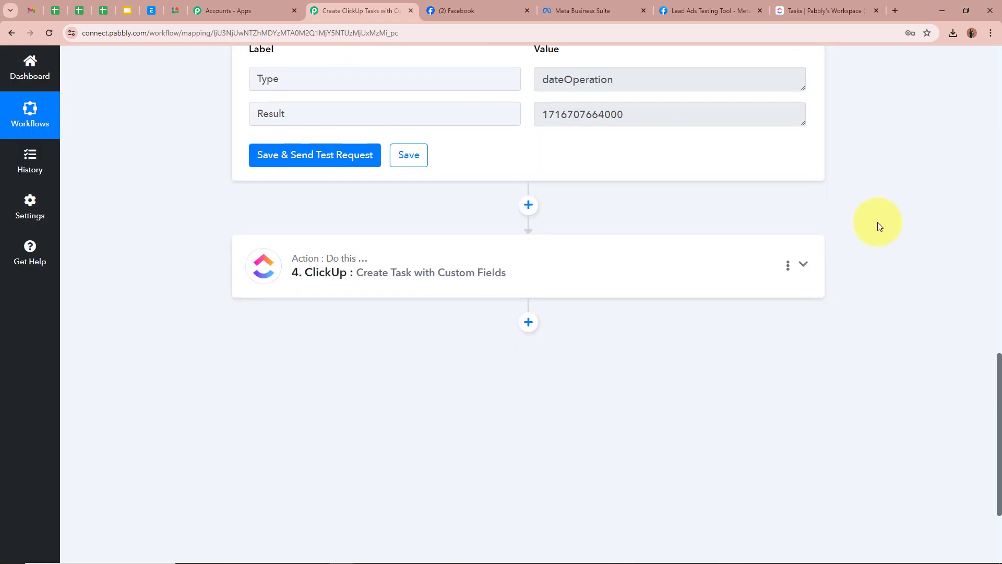
{"action": "left_click", "coordinate": [815, 255]}
{"action": "scroll", "coordinate": [860, 242], "scroll_direction": "down", "scroll_amount": 7}
{"action": "scroll", "coordinate": [860, 242], "scroll_direction": "down", "scroll_amount": 6}
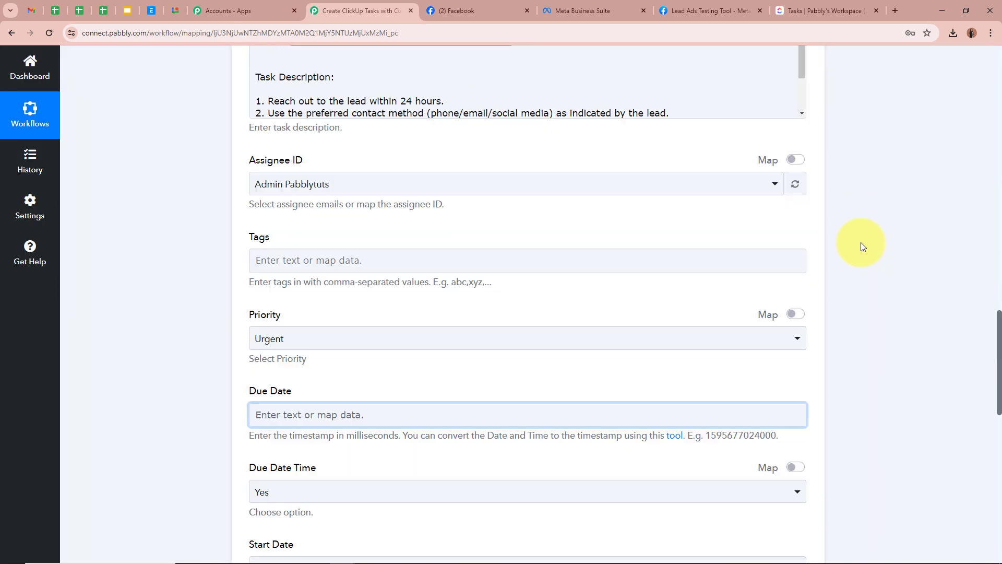
{"action": "left_click", "coordinate": [261, 305]}
{"action": "scroll", "coordinate": [467, 356], "scroll_direction": "down", "scroll_amount": 3}
{"action": "left_click", "coordinate": [465, 339]}
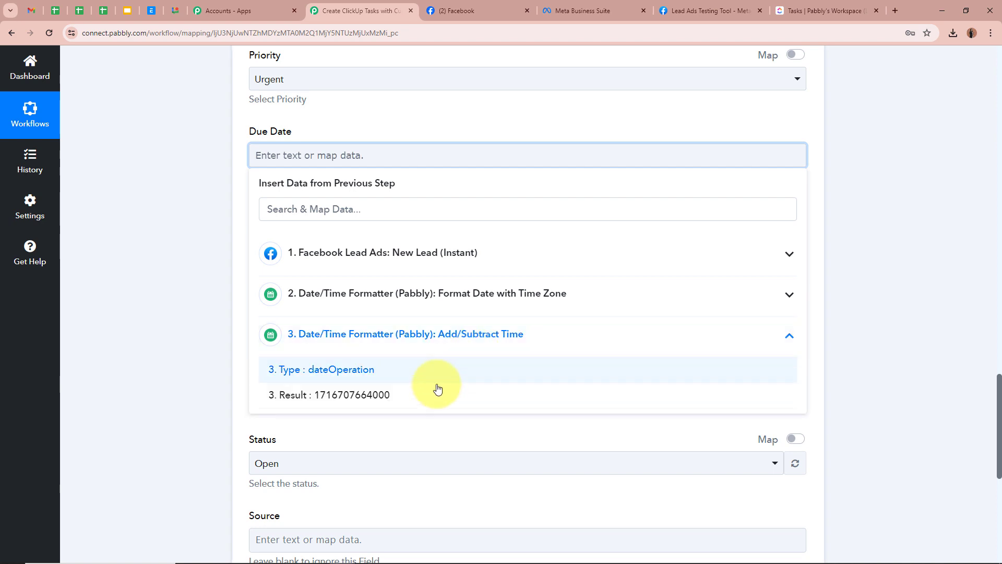
{"action": "left_click", "coordinate": [366, 395]}
{"action": "left_click", "coordinate": [180, 281]}
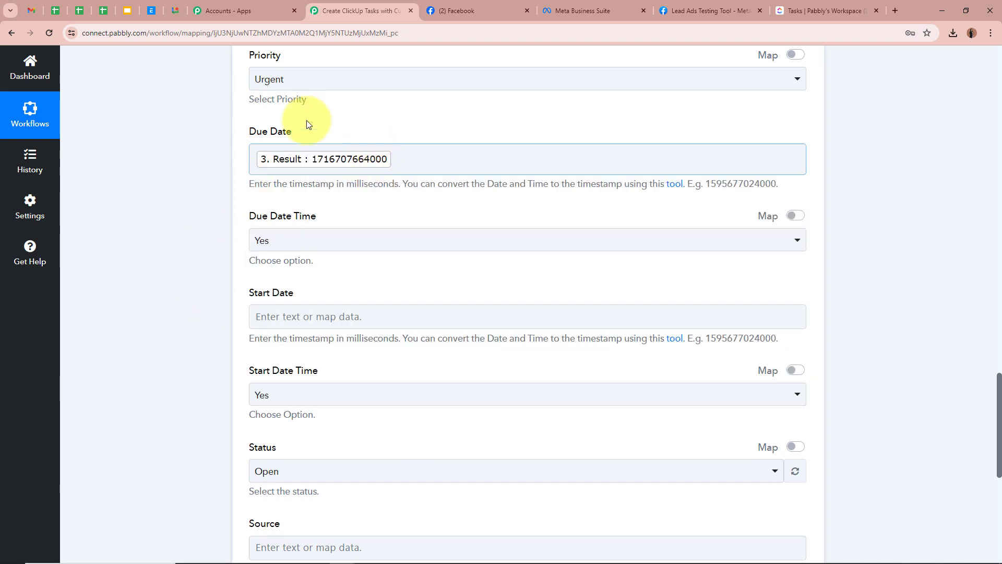
Map step 2's Result into Start Date.
{"action": "scroll", "coordinate": [207, 211], "scroll_direction": "down", "scroll_amount": 2}
{"action": "left_click", "coordinate": [312, 210]}
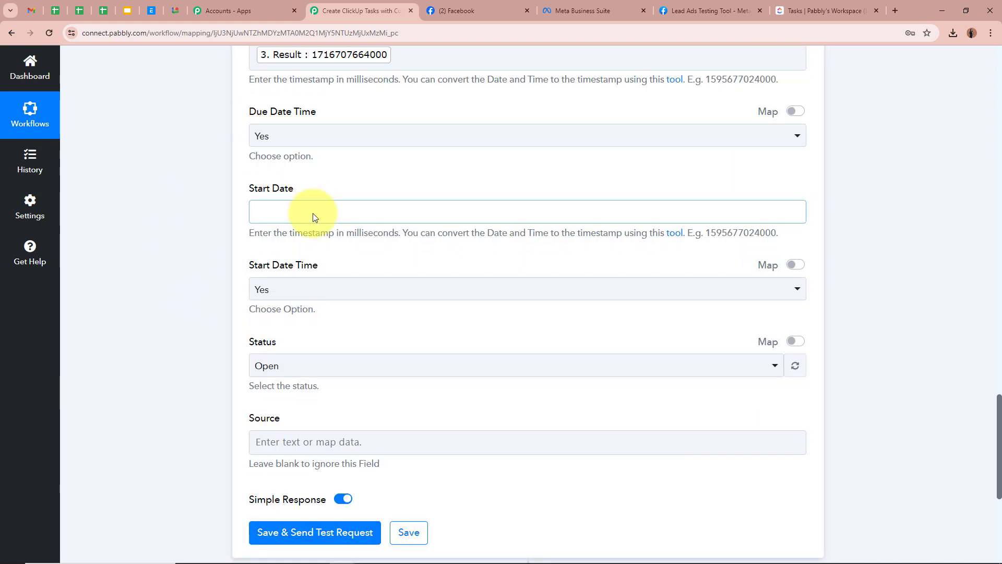
{"action": "left_click", "coordinate": [352, 351]}
{"action": "left_click", "coordinate": [370, 411]}
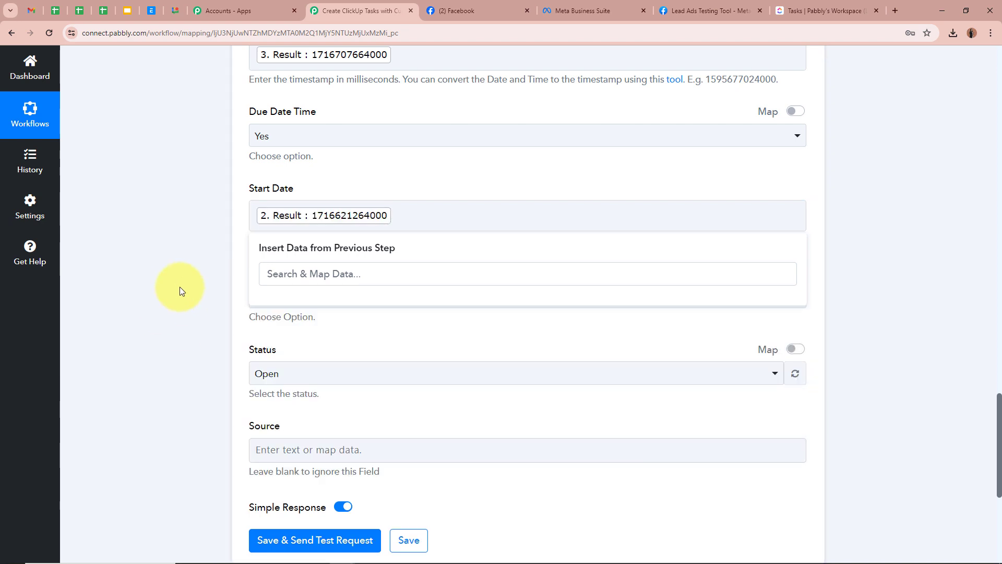
{"action": "left_click", "coordinate": [146, 291]}
Enter 'Facebook Lead Ads' in the Source custom field.
{"action": "scroll", "coordinate": [218, 315], "scroll_direction": "down", "scroll_amount": 3}
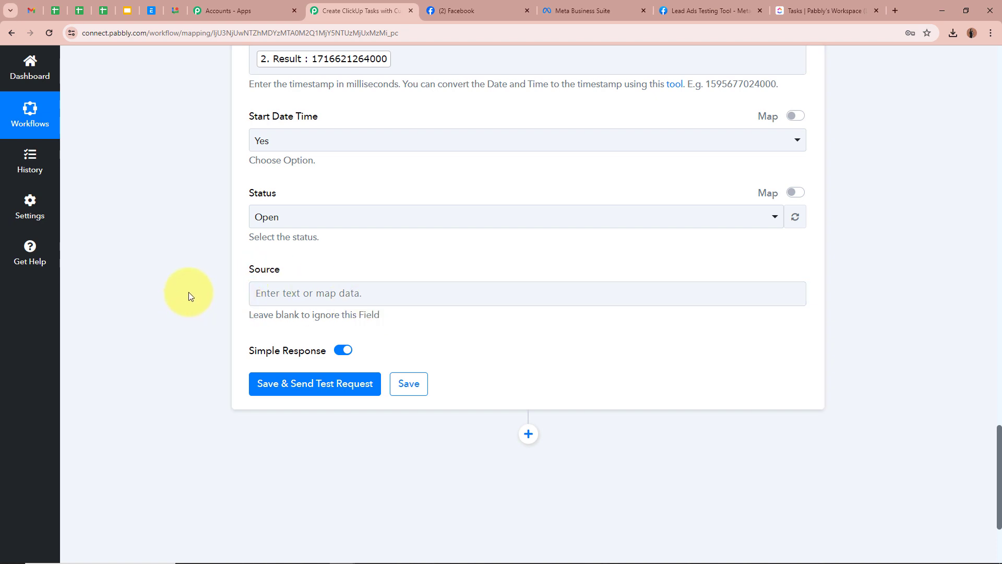
{"action": "left_click", "coordinate": [294, 296]}
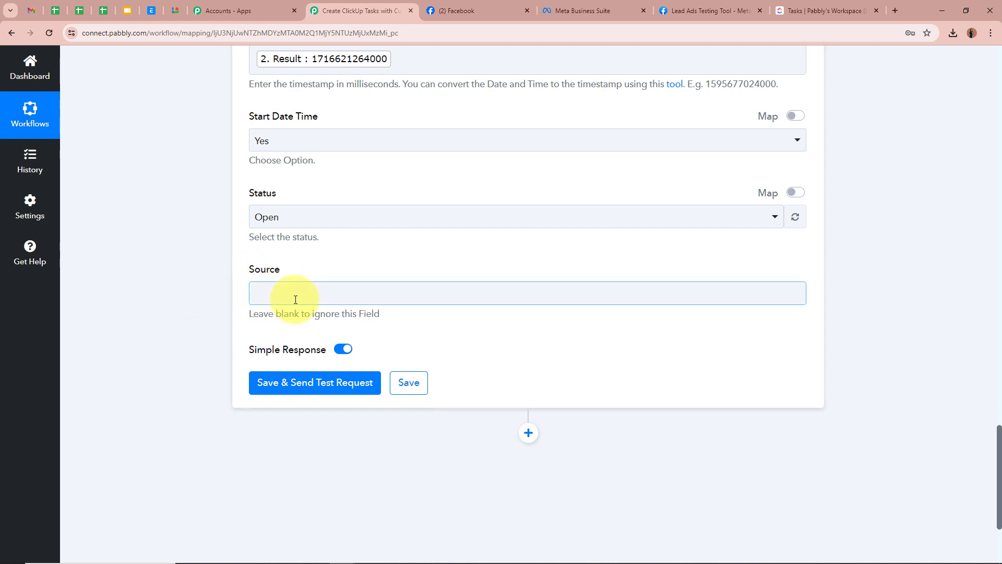
{"action": "type", "text": "Facebook Lead Ads"}
{"action": "left_click", "coordinate": [191, 293]}
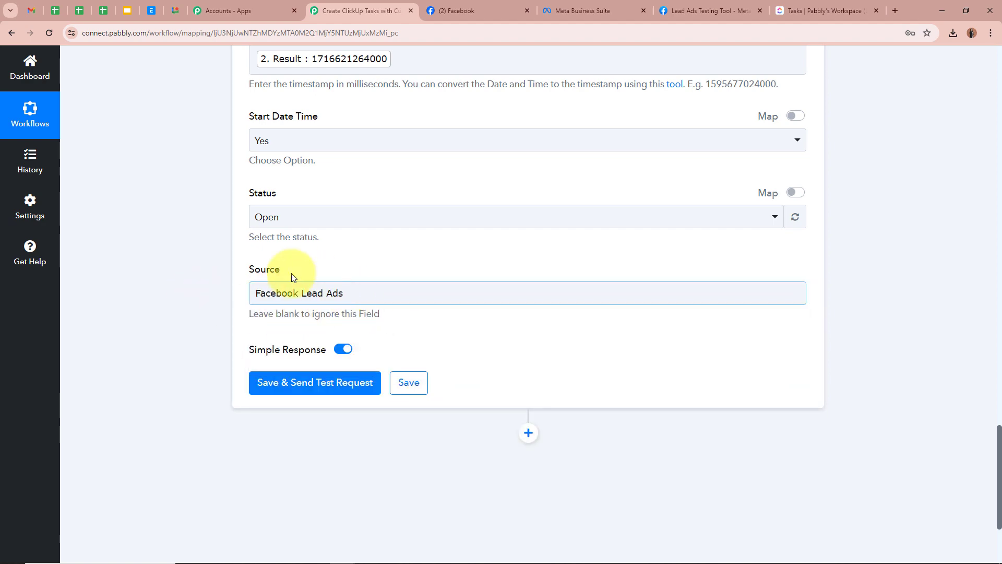
{"action": "scroll", "coordinate": [212, 270], "scroll_direction": "up", "scroll_amount": 10}
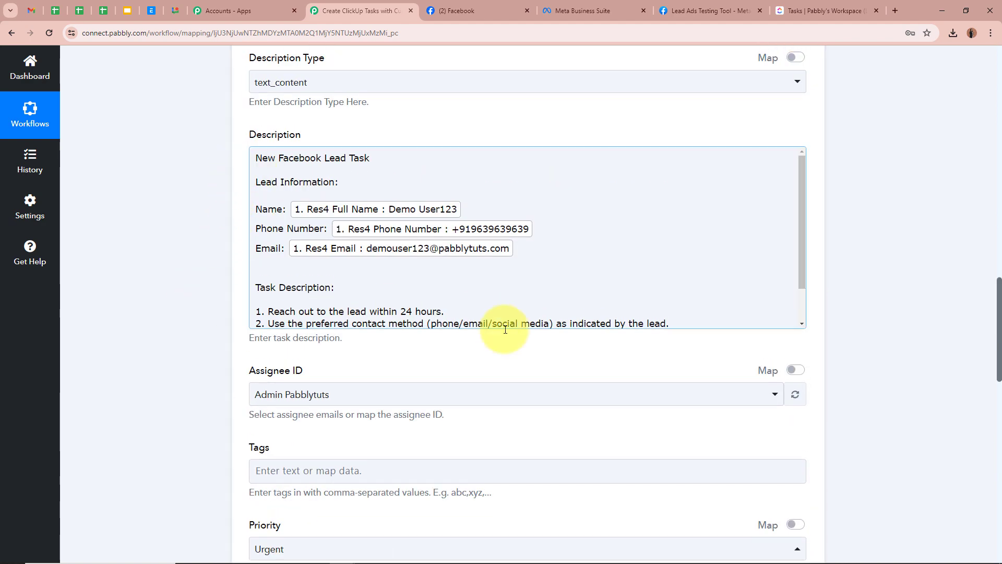
{"action": "scroll", "coordinate": [217, 274], "scroll_direction": "down", "scroll_amount": 15}
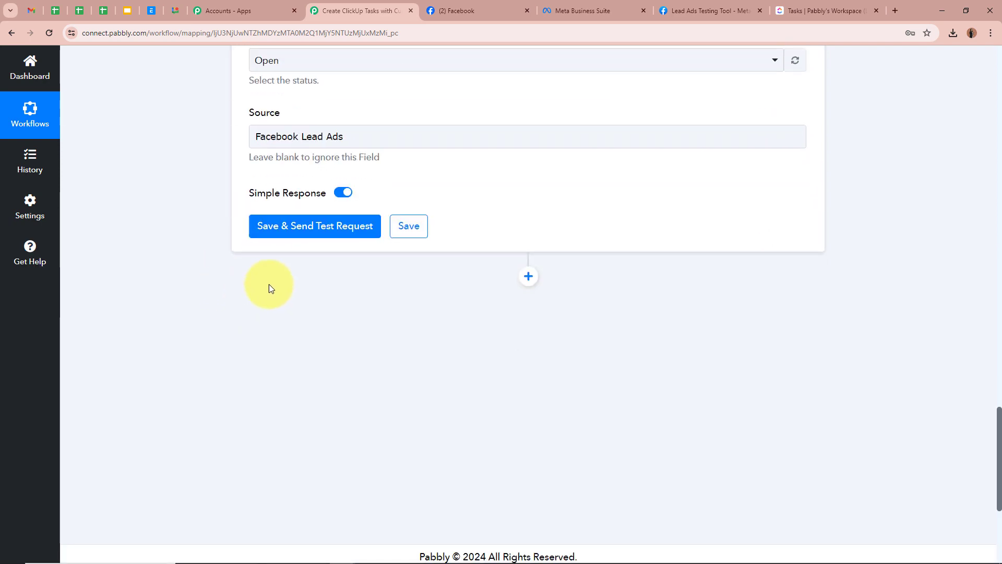
Send a test request from the ClickUp step and view the resulting task in ClickUp.
{"action": "left_click", "coordinate": [306, 215]}
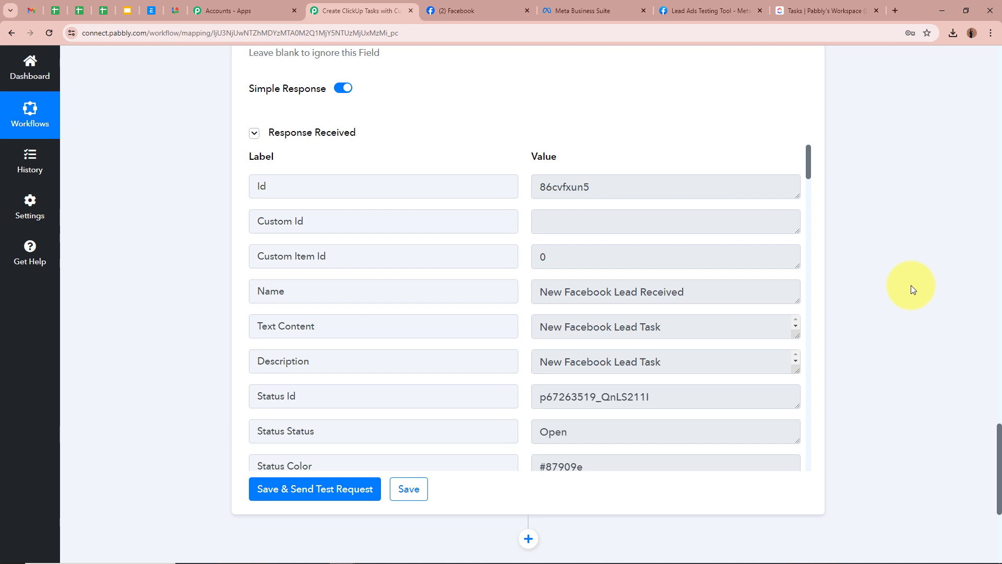
{"action": "left_click", "coordinate": [825, 9]}
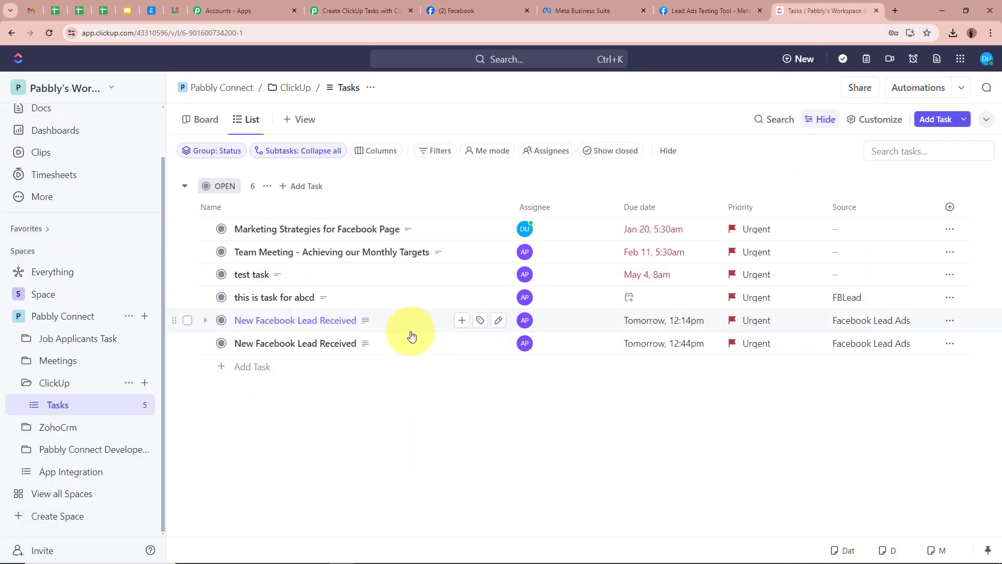
Open the newest New Facebook Lead Received task and review its full description and Source field.
{"action": "left_click", "coordinate": [261, 348]}
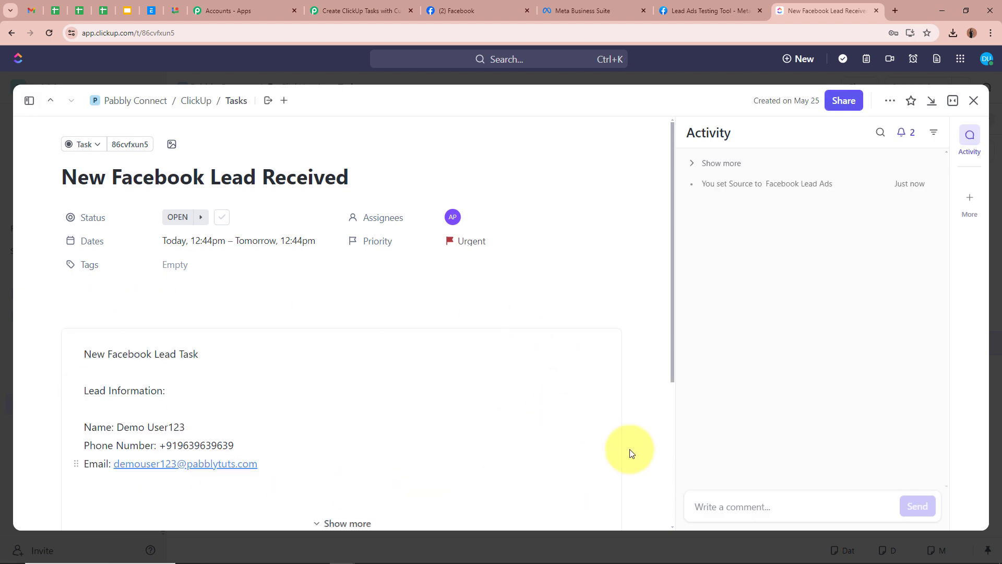
{"action": "scroll", "coordinate": [512, 396], "scroll_direction": "down", "scroll_amount": 2}
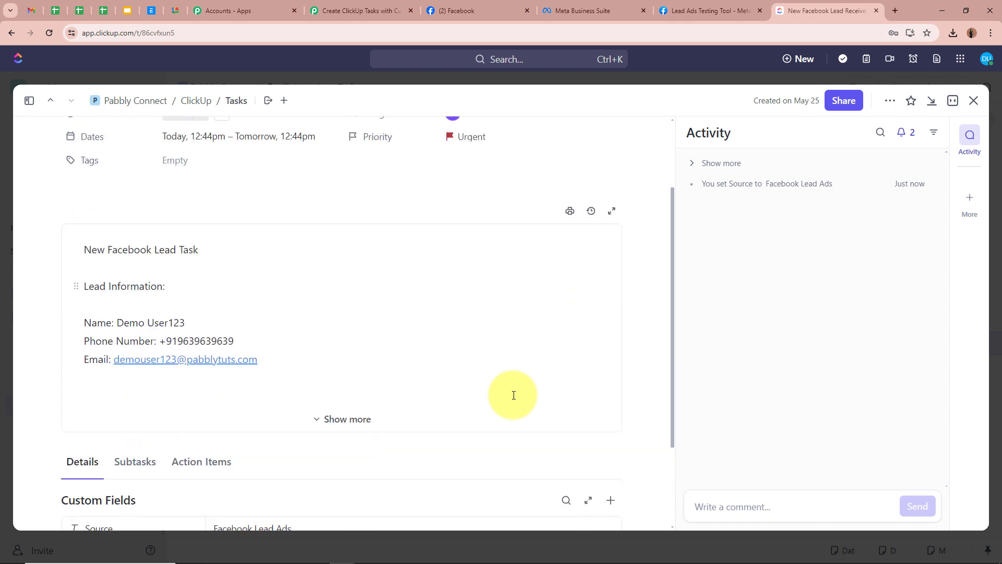
{"action": "left_click", "coordinate": [344, 419]}
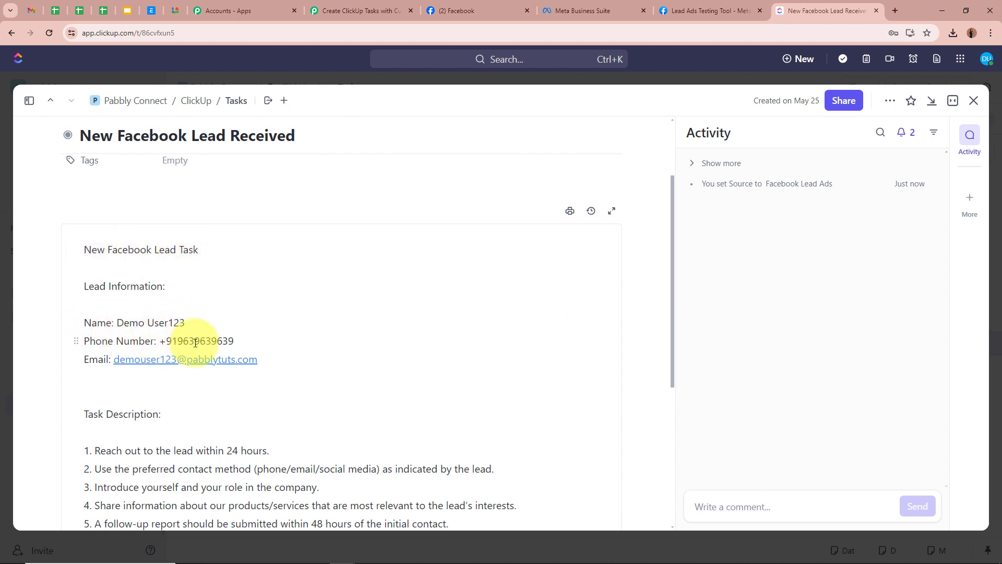
{"action": "scroll", "coordinate": [444, 387], "scroll_direction": "down", "scroll_amount": 1}
{"action": "scroll", "coordinate": [444, 387], "scroll_direction": "down", "scroll_amount": 2}
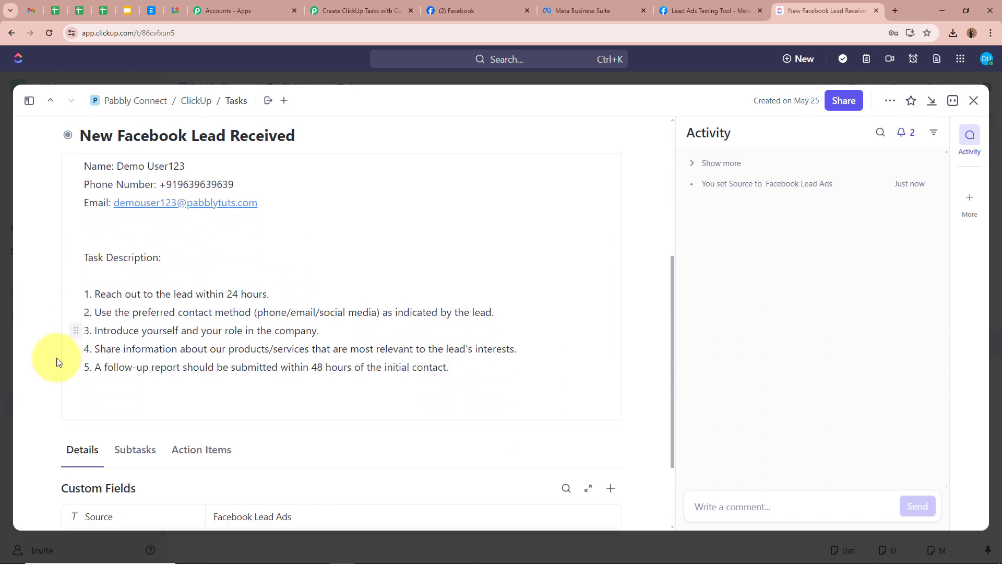
{"action": "scroll", "coordinate": [538, 428], "scroll_direction": "down", "scroll_amount": 3}
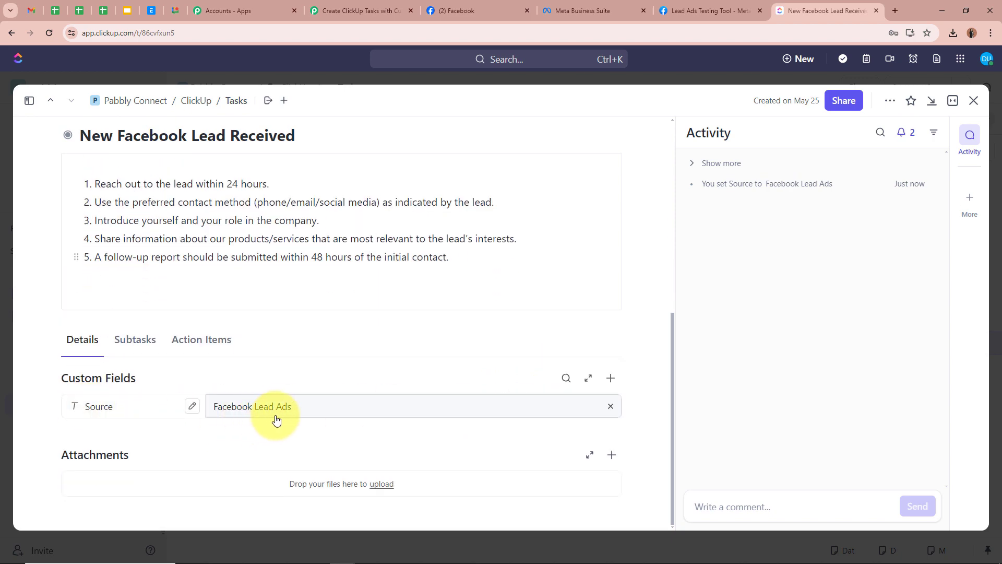
{"action": "scroll", "coordinate": [372, 417], "scroll_direction": "up", "scroll_amount": 5}
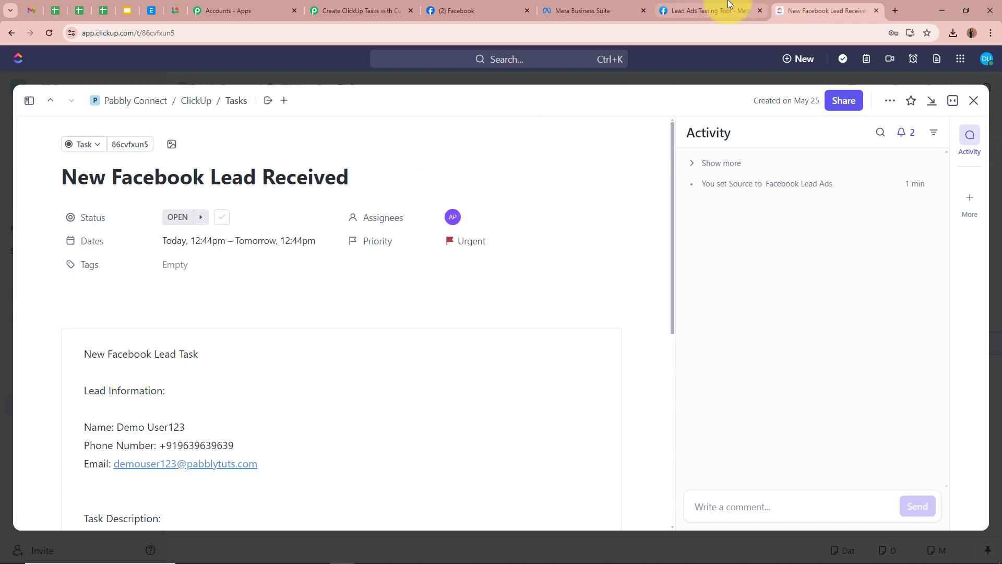
{"action": "left_click", "coordinate": [678, 10]}
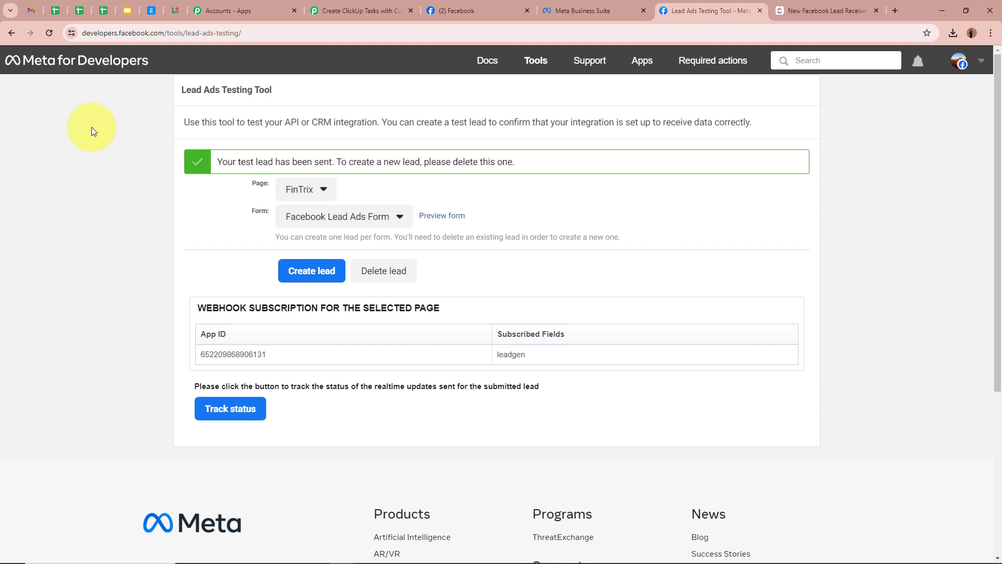
Delete the existing test lead and reload the Lead Ads Testing Tool.
{"action": "left_click_drag", "start_coordinate": [275, 237], "coordinate": [703, 249]}
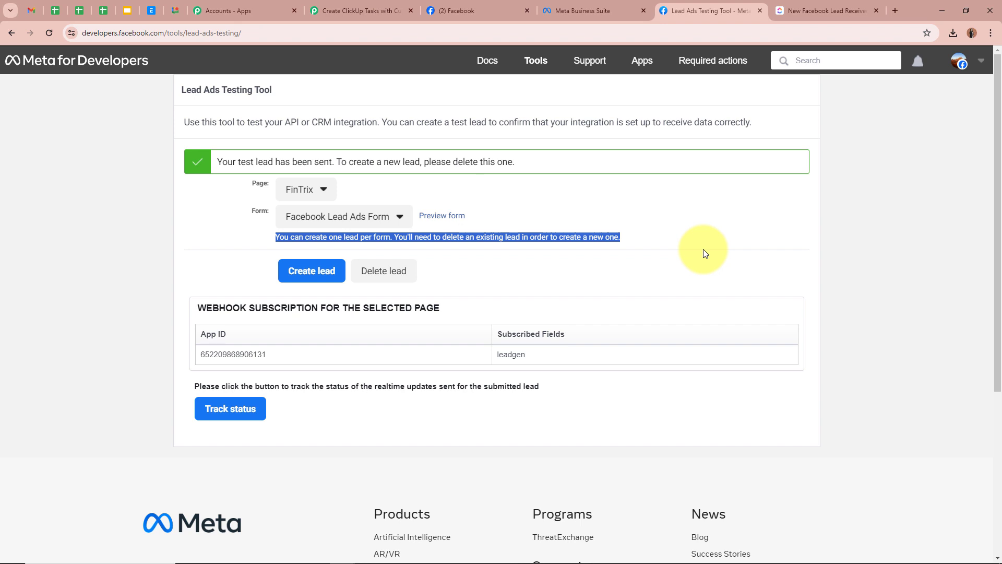
{"action": "left_click", "coordinate": [704, 250]}
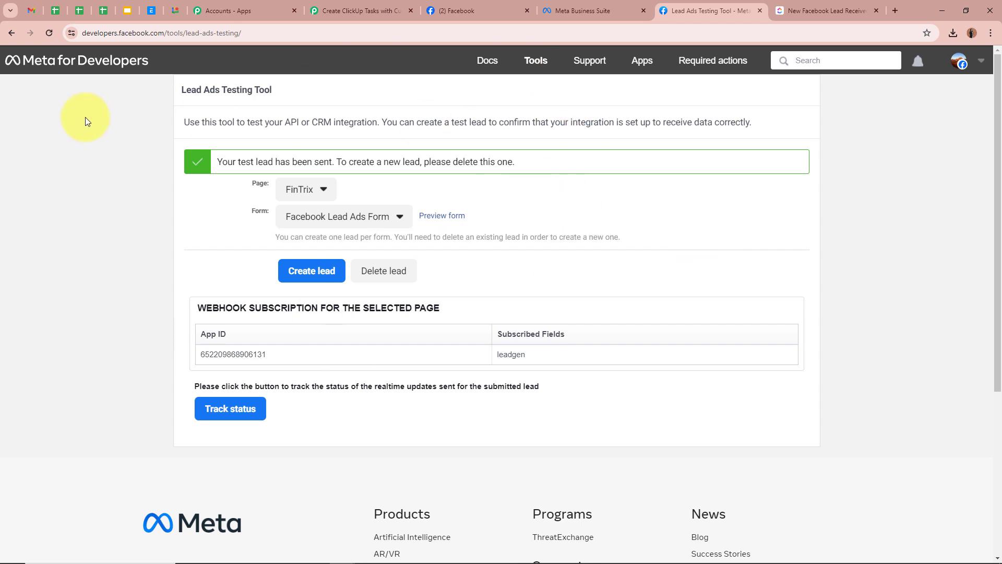
{"action": "left_click", "coordinate": [352, 266]}
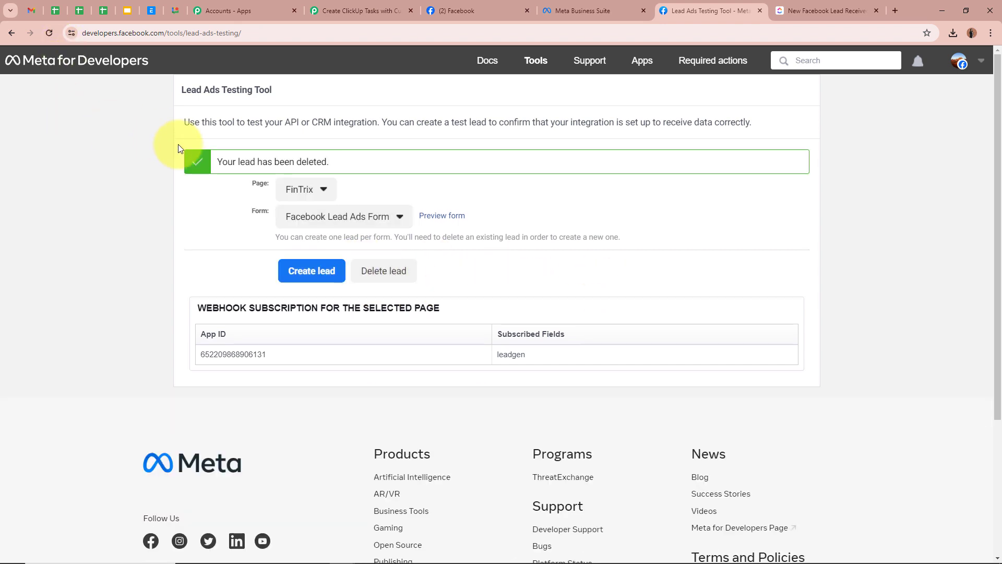
{"action": "triple_click", "coordinate": [212, 162]}
{"action": "left_click", "coordinate": [50, 33]}
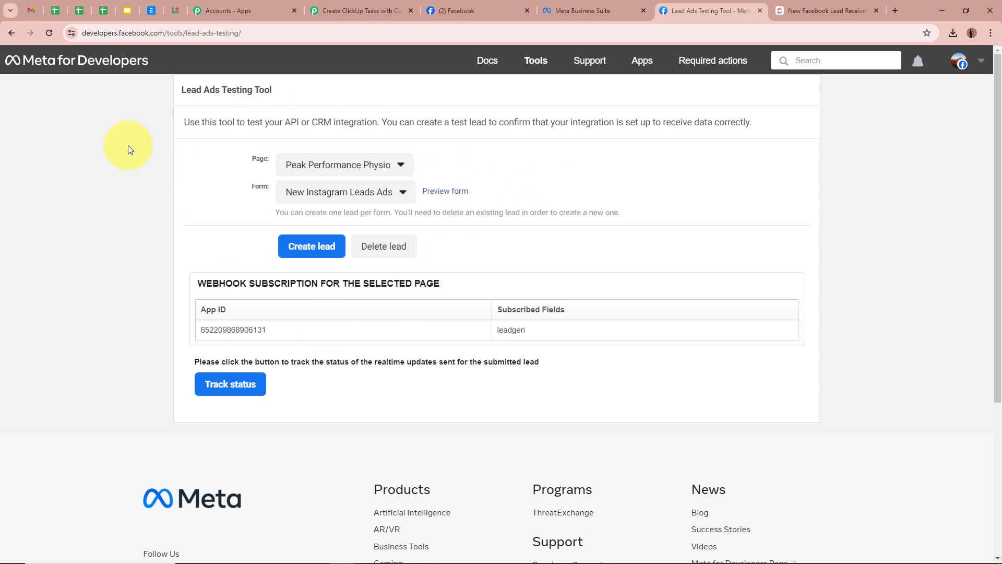
Submit a new test lead via the FinTrix page's Facebook Lead Ads Form preview.
{"action": "left_click", "coordinate": [394, 163]}
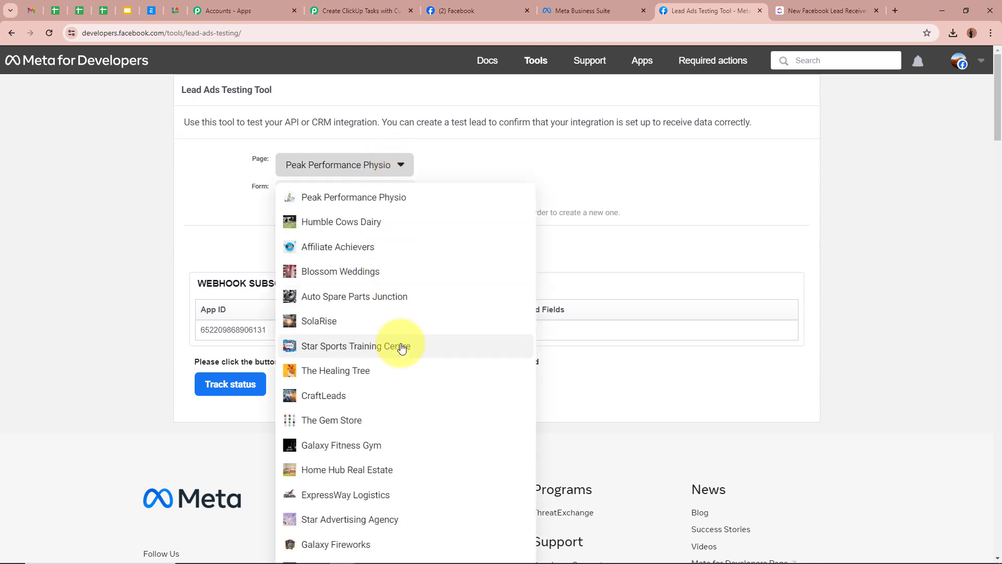
{"action": "scroll", "coordinate": [400, 345], "scroll_direction": "down", "scroll_amount": 5}
{"action": "scroll", "coordinate": [401, 342], "scroll_direction": "down", "scroll_amount": 12}
{"action": "left_click", "coordinate": [400, 342]}
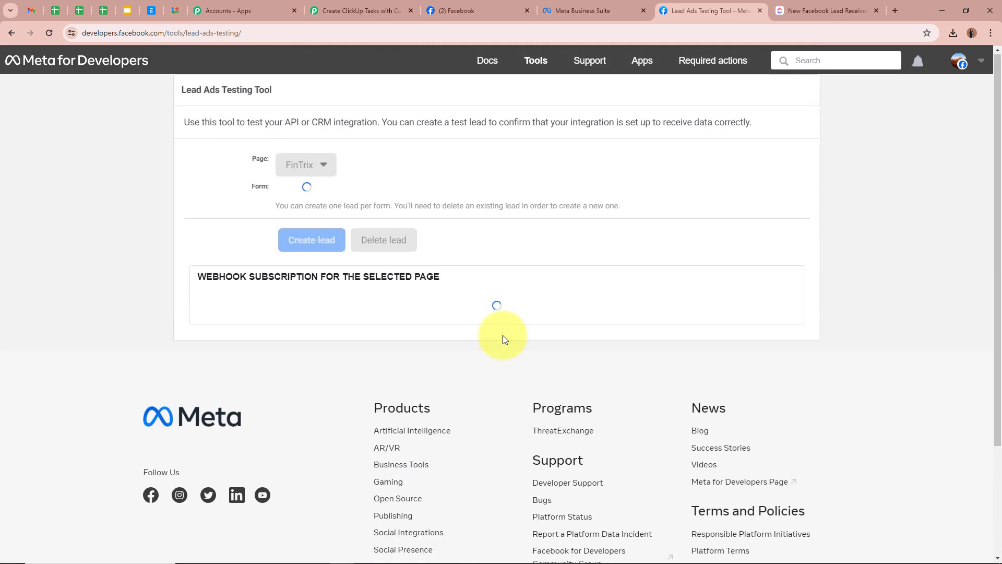
{"action": "left_click", "coordinate": [369, 200]}
{"action": "left_click", "coordinate": [381, 197]}
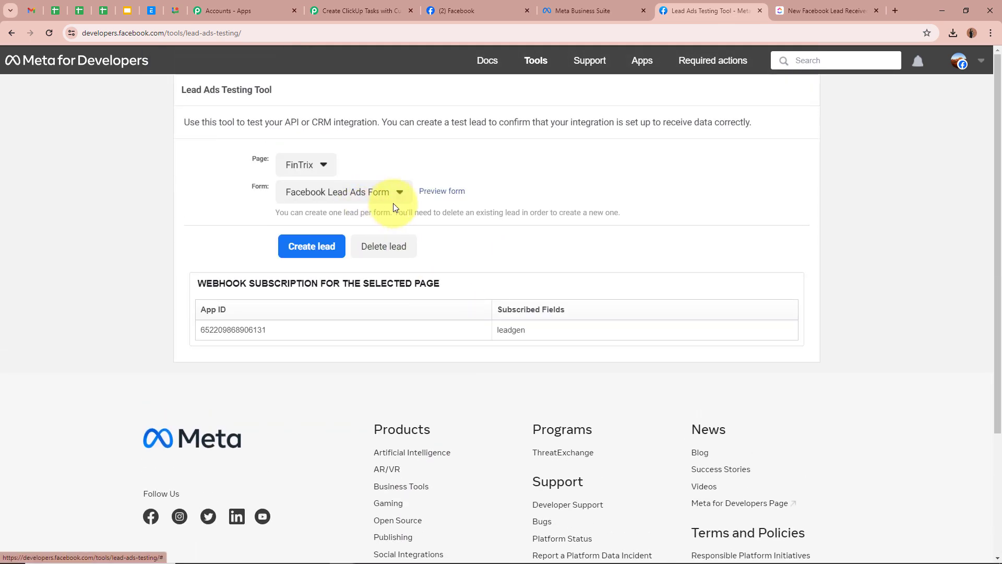
{"action": "left_click", "coordinate": [448, 195]}
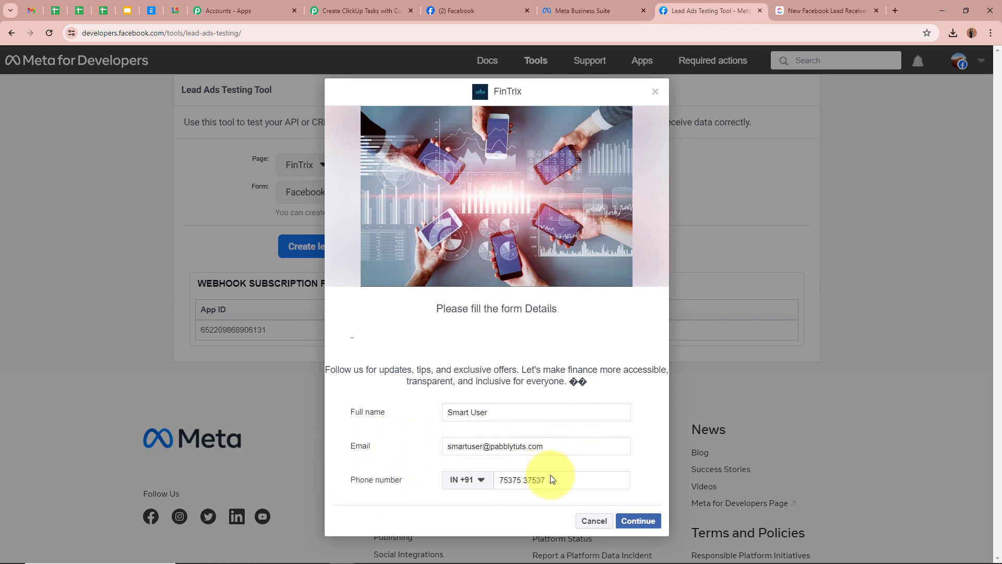
{"action": "left_click", "coordinate": [639, 521]}
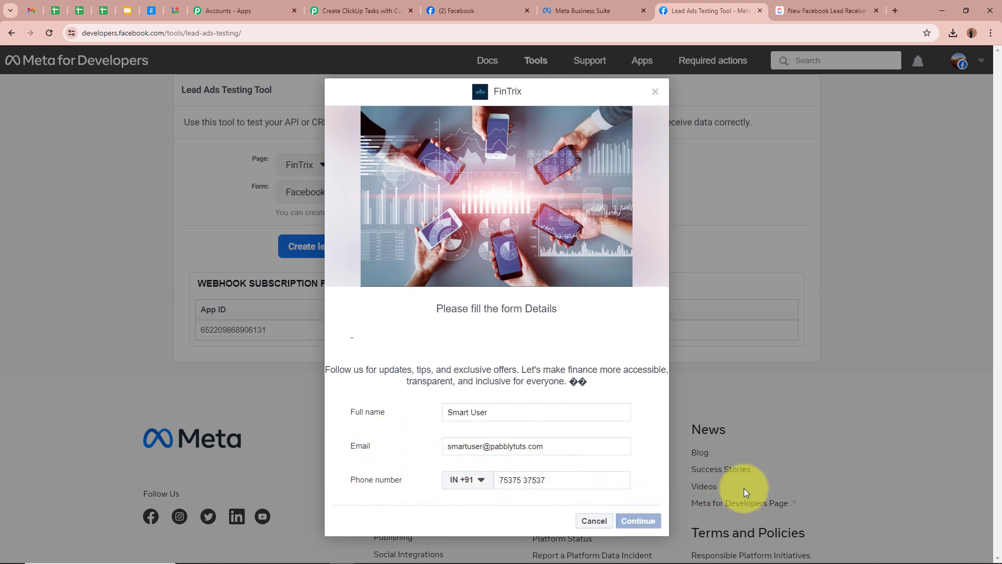
{"action": "left_click", "coordinate": [640, 391]}
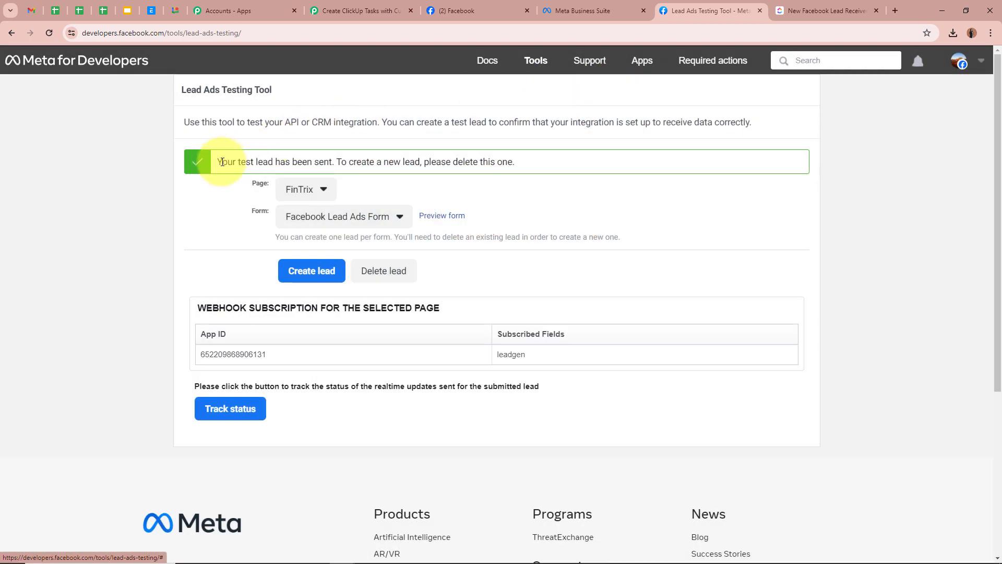
{"action": "left_click_drag", "start_coordinate": [216, 162], "coordinate": [347, 164]}
{"action": "left_click", "coordinate": [104, 250]}
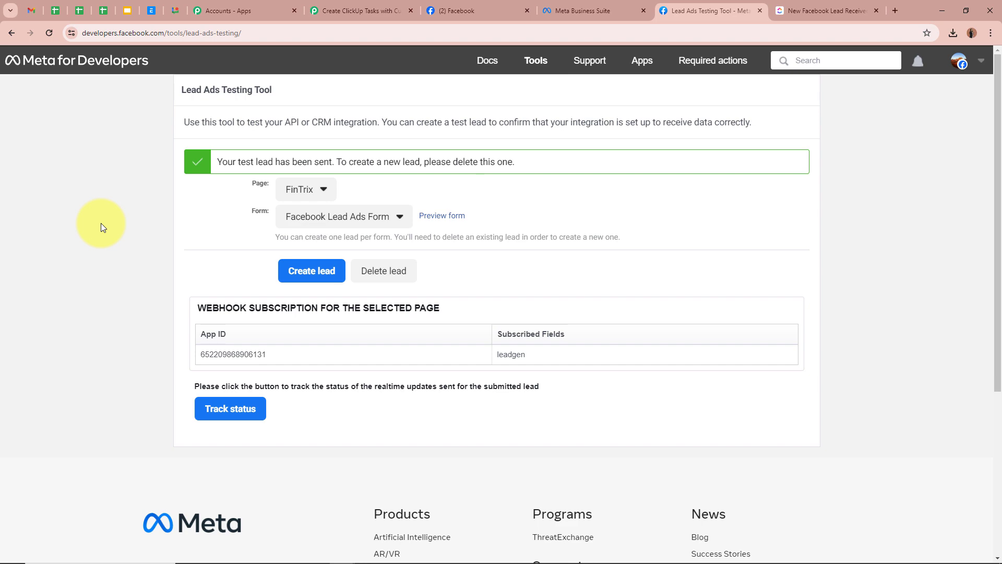
Open the 12:56pm New Facebook Lead Received task and check its description and Source.
{"action": "left_click", "coordinate": [851, 11]}
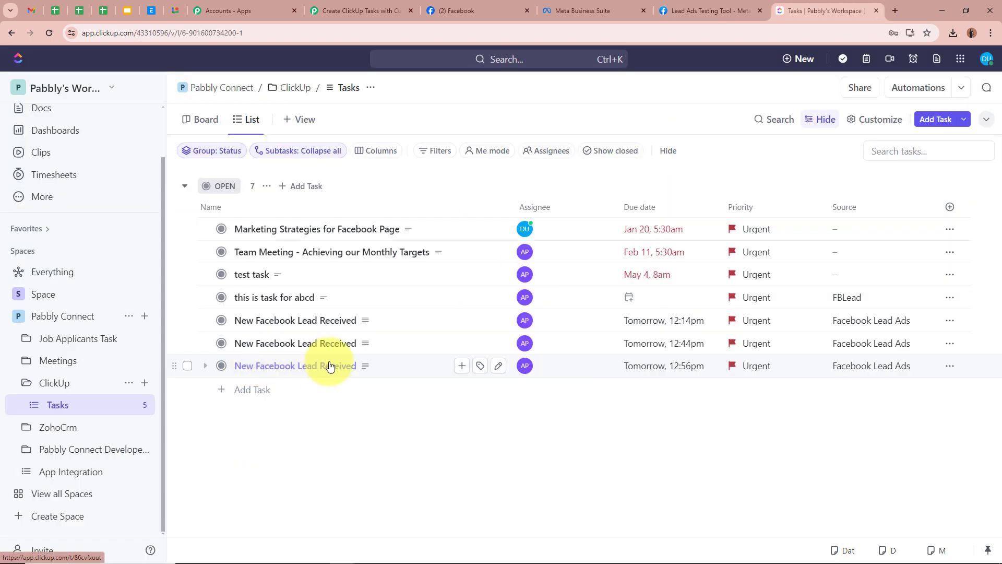
{"action": "left_click", "coordinate": [330, 366]}
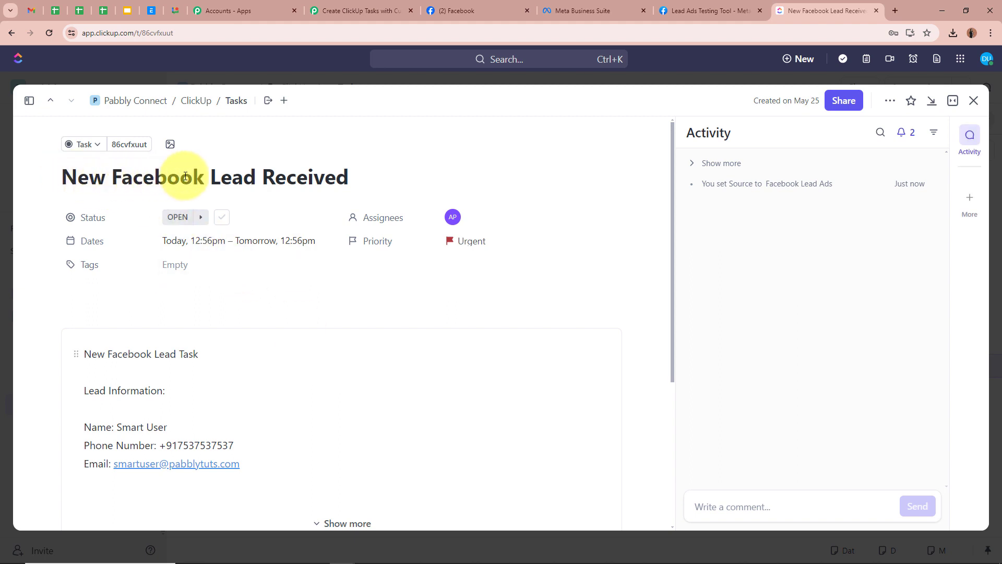
{"action": "scroll", "coordinate": [369, 177], "scroll_direction": "down", "scroll_amount": 3}
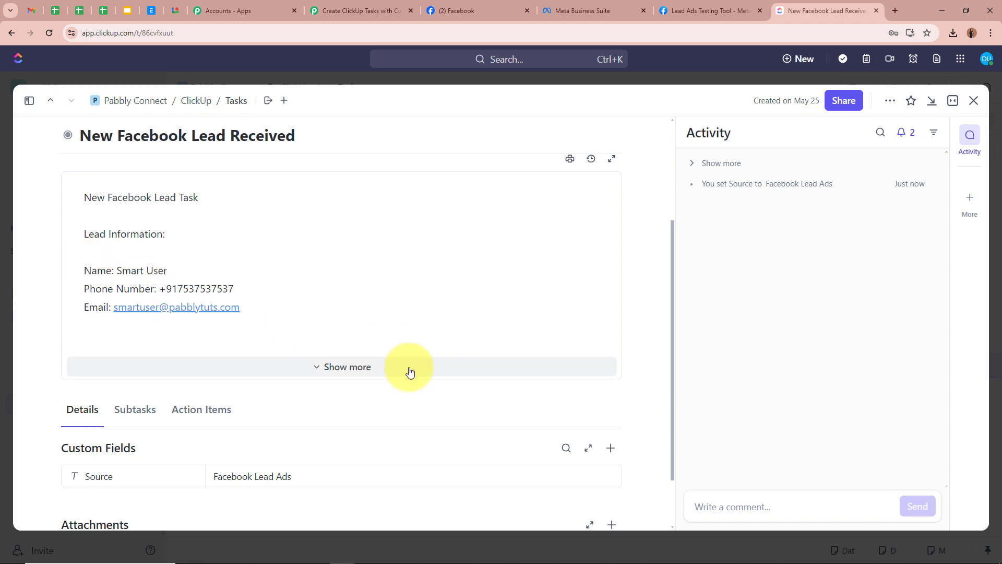
{"action": "left_click", "coordinate": [427, 367]}
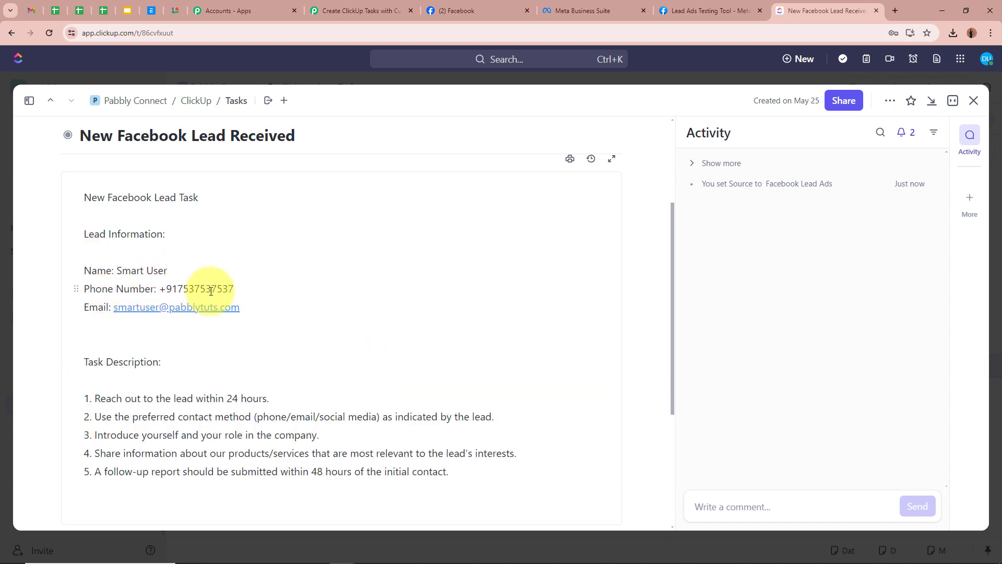
{"action": "scroll", "coordinate": [406, 308], "scroll_direction": "down", "scroll_amount": 1}
{"action": "scroll", "coordinate": [407, 307], "scroll_direction": "down", "scroll_amount": 5}
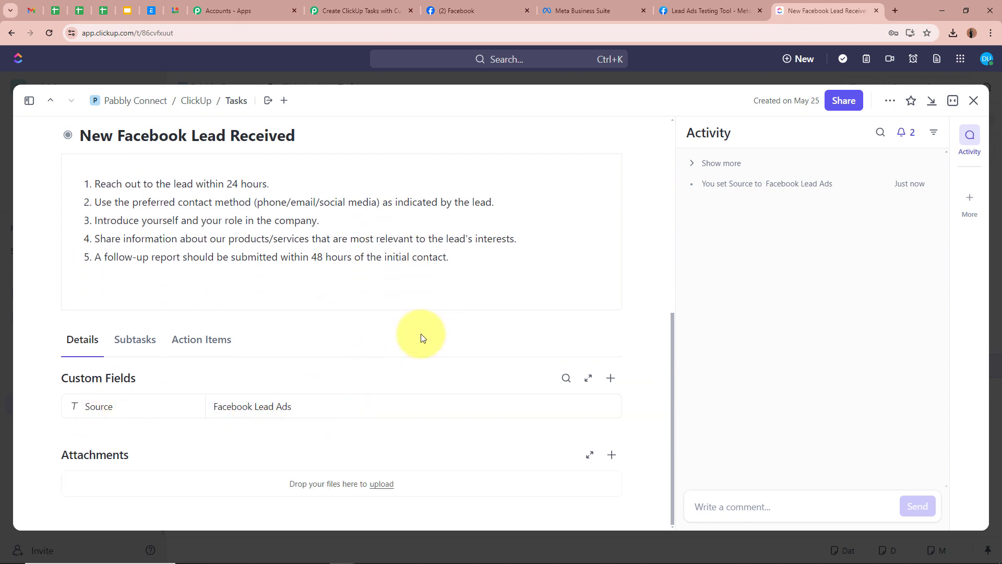
{"action": "scroll", "coordinate": [422, 337], "scroll_direction": "up", "scroll_amount": 10}
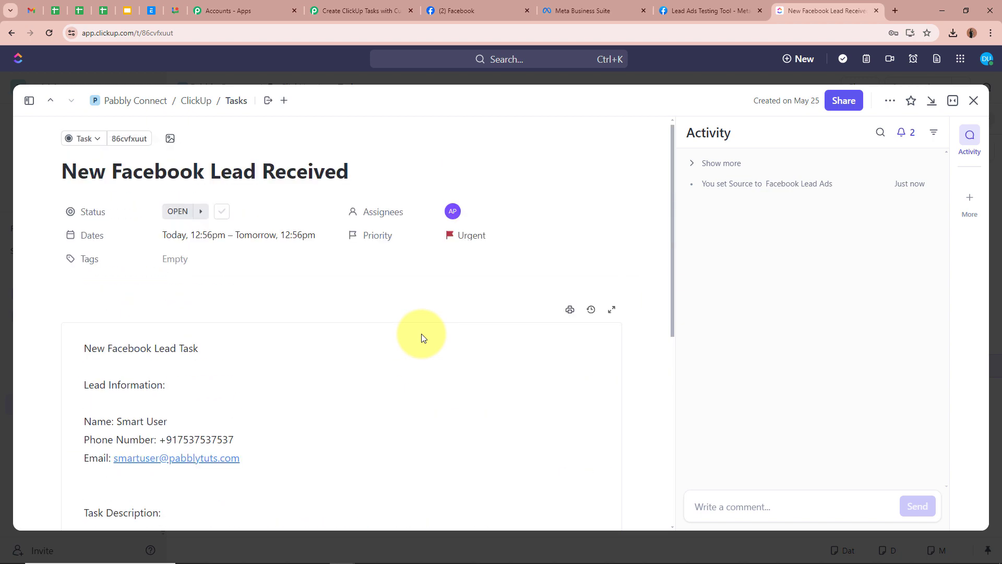
{"action": "left_click", "coordinate": [353, 11]}
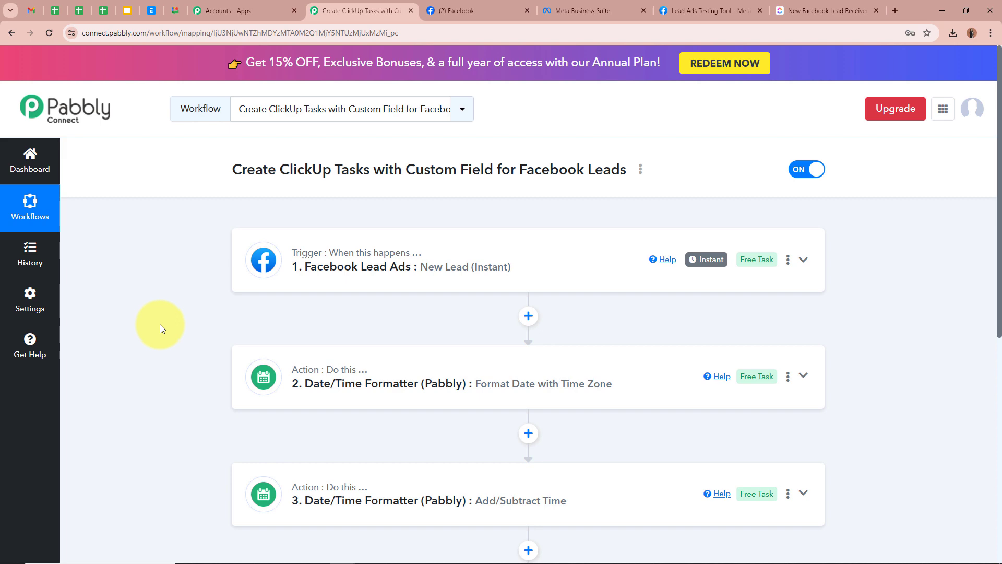
{"action": "scroll", "coordinate": [208, 334], "scroll_direction": "down", "scroll_amount": 5}
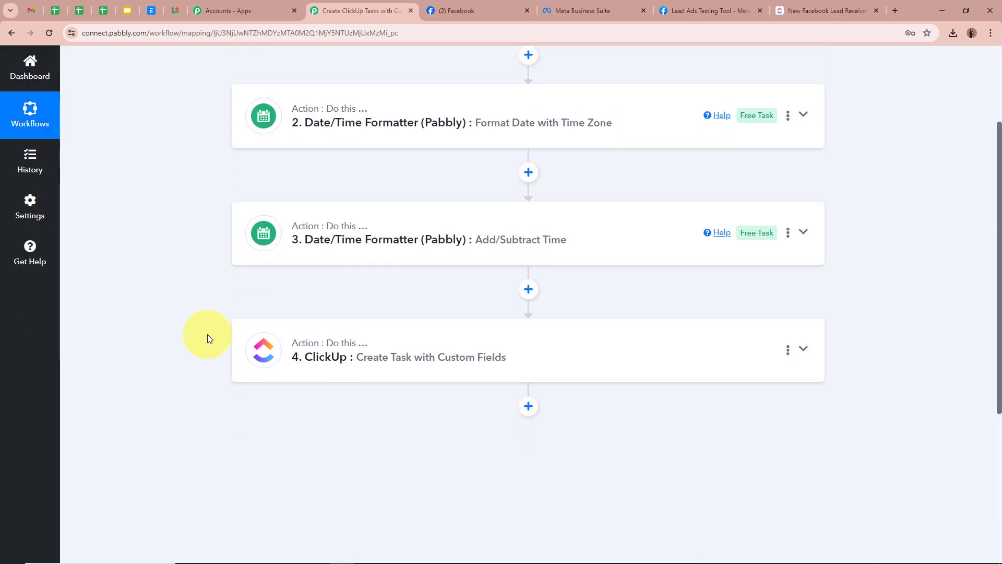
{"action": "scroll", "coordinate": [208, 334], "scroll_direction": "up", "scroll_amount": 4}
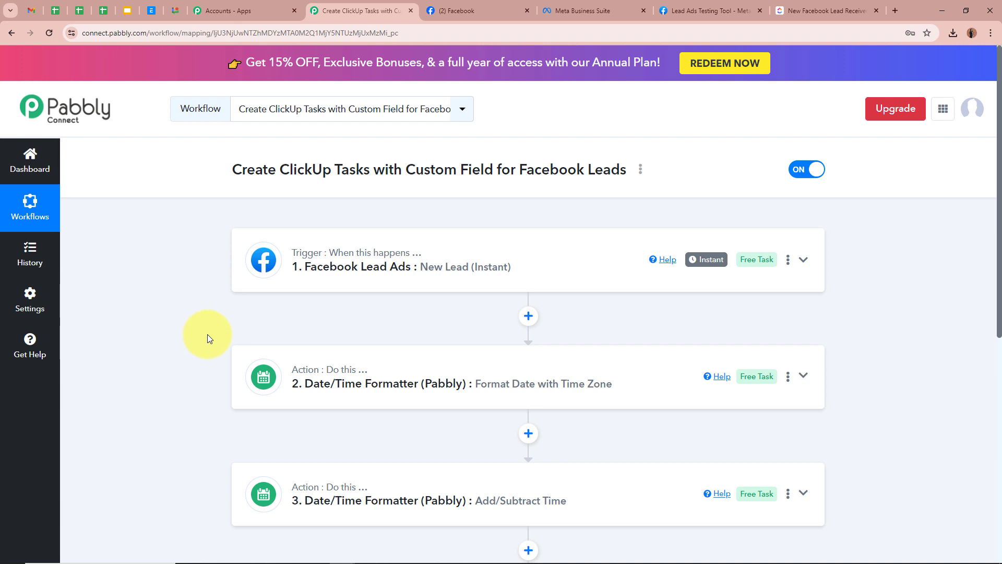